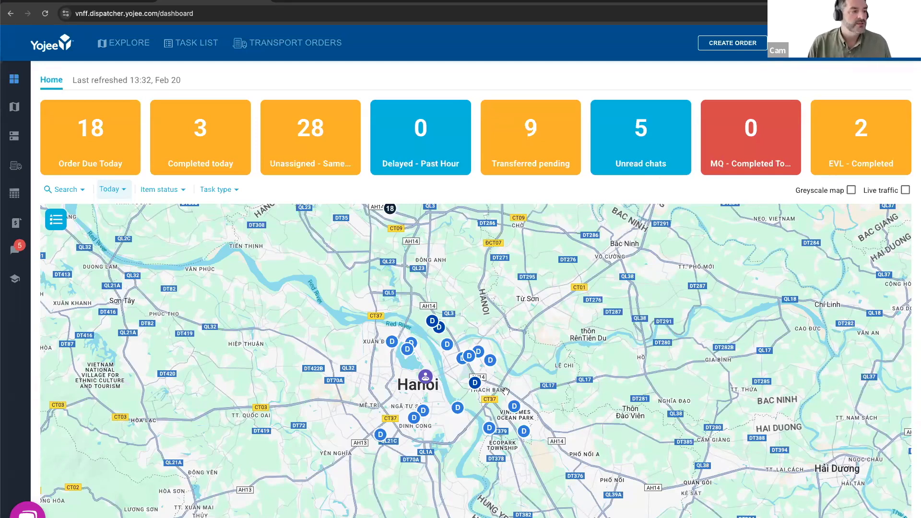
- Remove the Unread chats widget from the dashboard
mouse_move(675, 172)
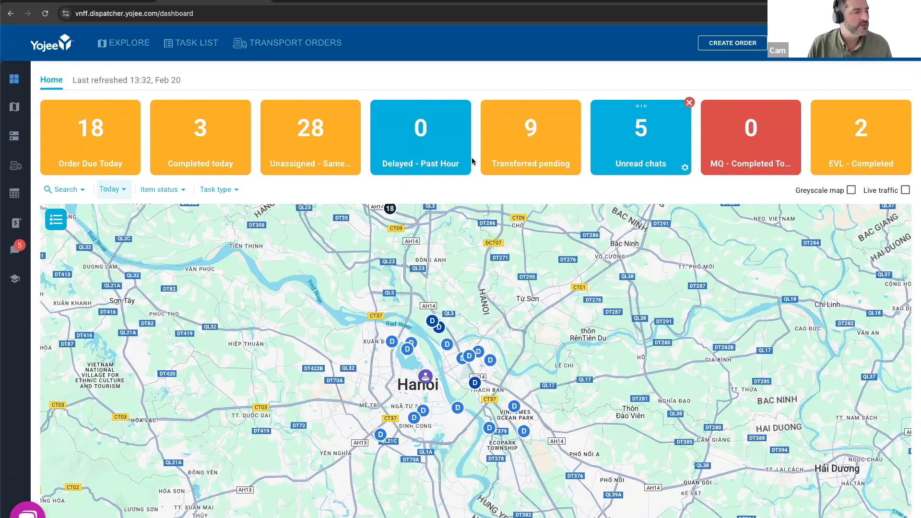
mouse_move(684, 112)
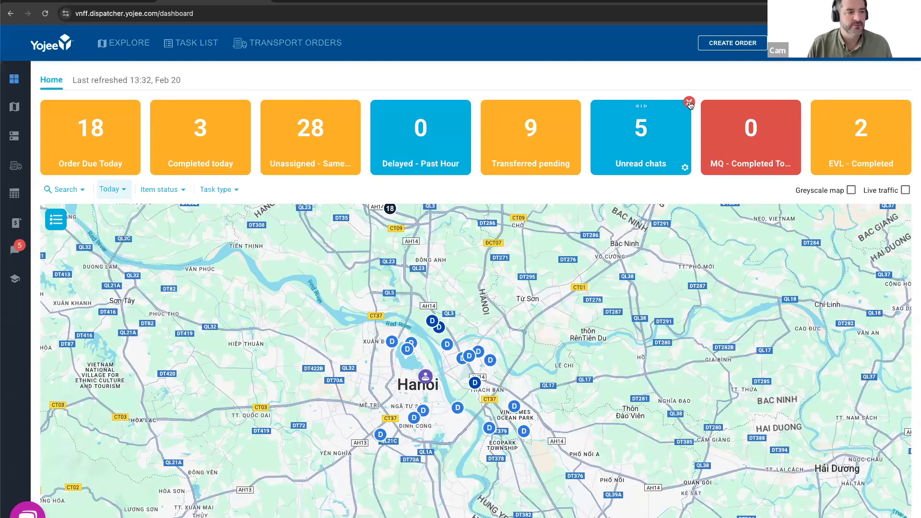
click(689, 102)
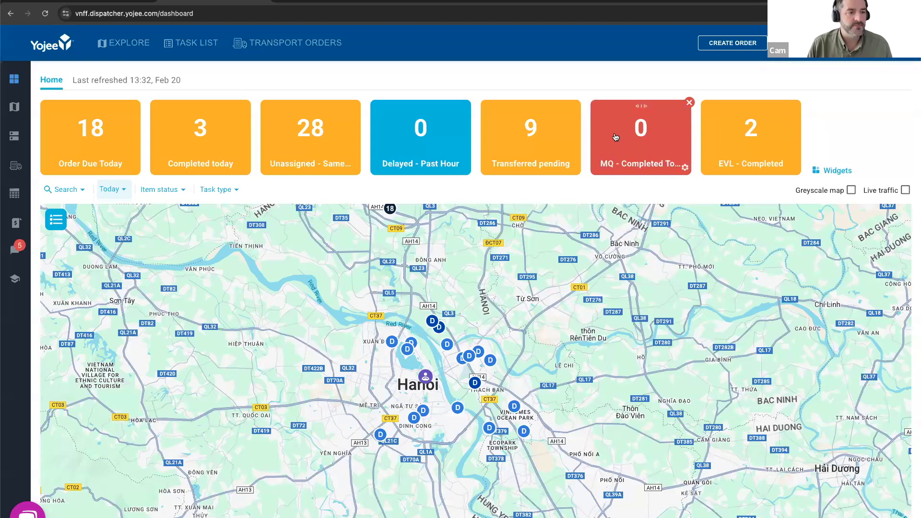
- Browse the available widgets and add the Declined widget to the dashboard
click(836, 172)
scroll(754, 297, down, 1)
scroll(753, 297, down, 3)
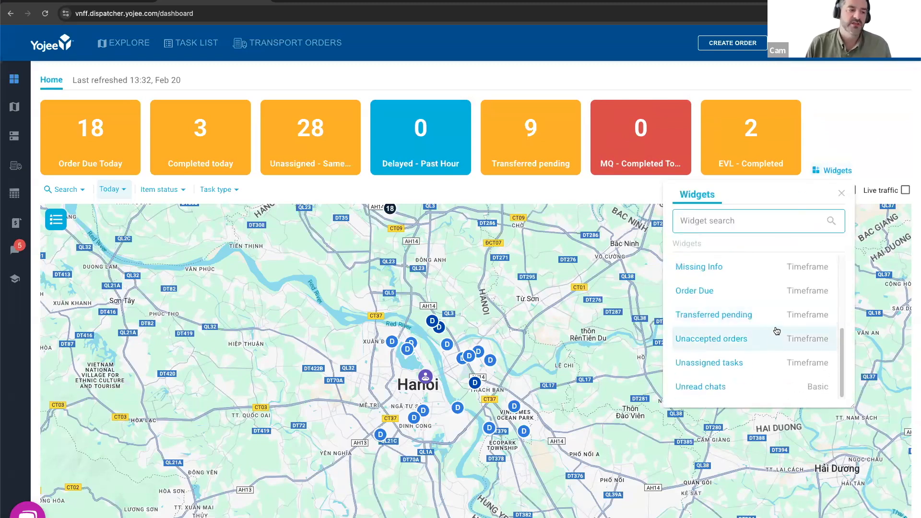
scroll(777, 333, up, 4)
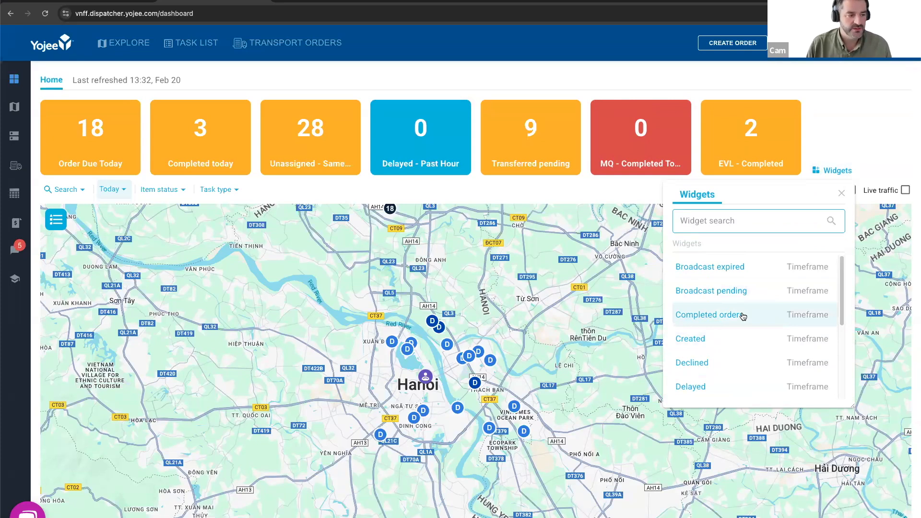
scroll(776, 336, down, 1)
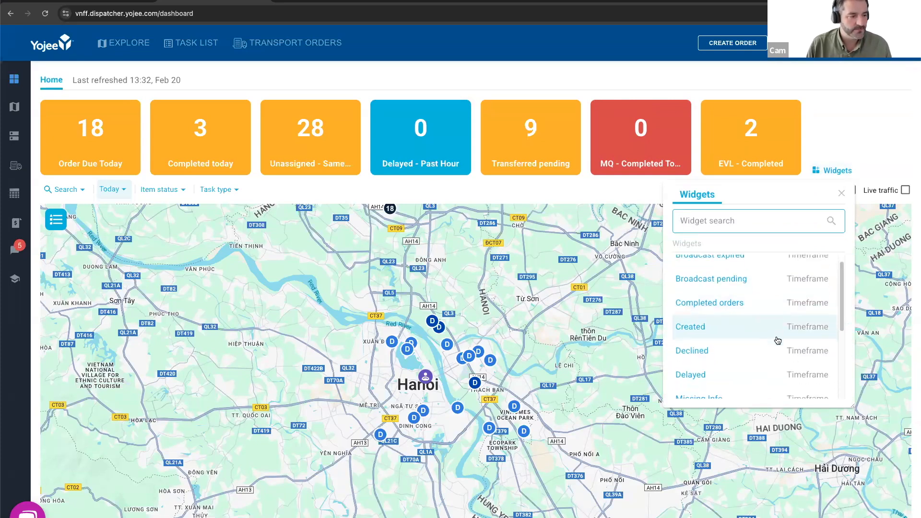
click(739, 355)
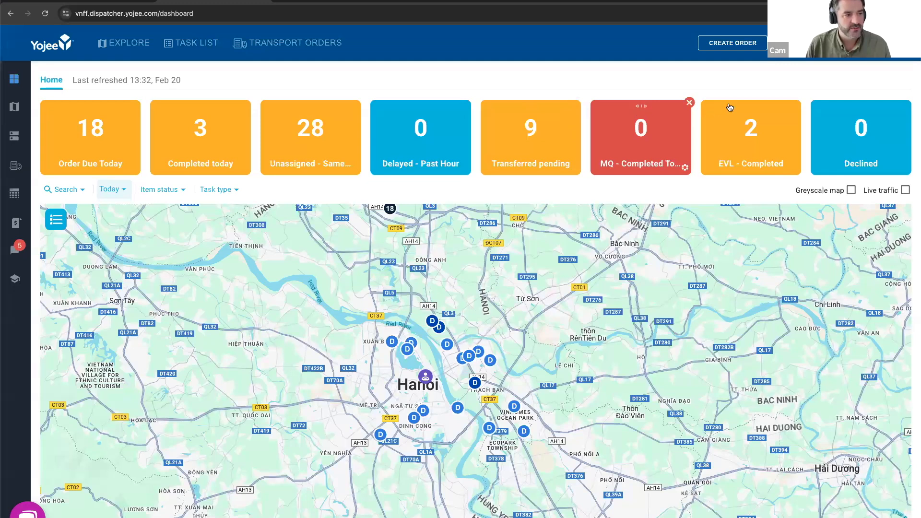
- Move the Declined widget between Delayed - Past Hour and Transferred pending, and return it to the end of the row
drag(862, 108, 538, 111)
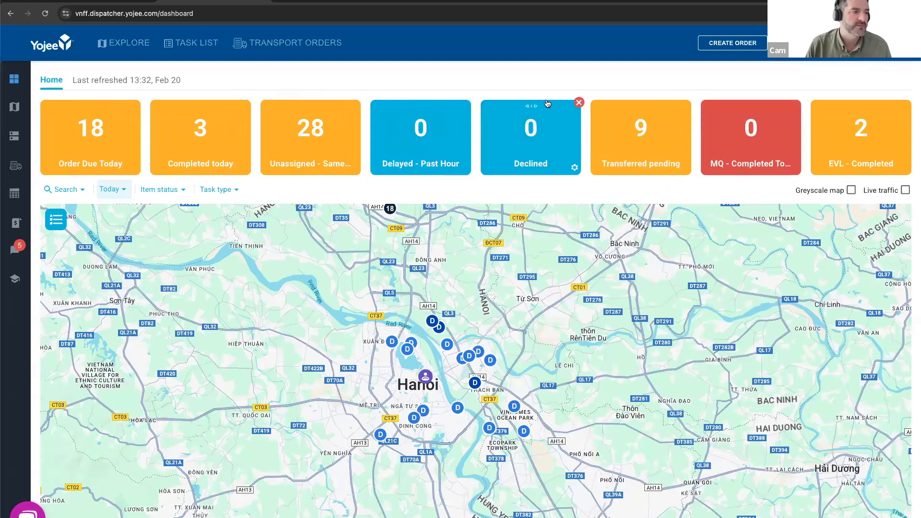
drag(527, 108, 844, 106)
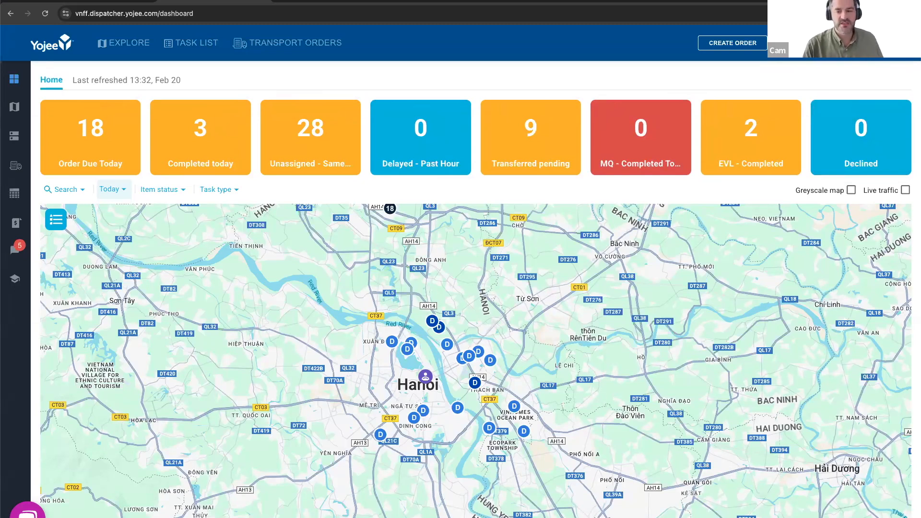
- Replace the Declined widget with a Completed orders widget
mouse_move(659, 149)
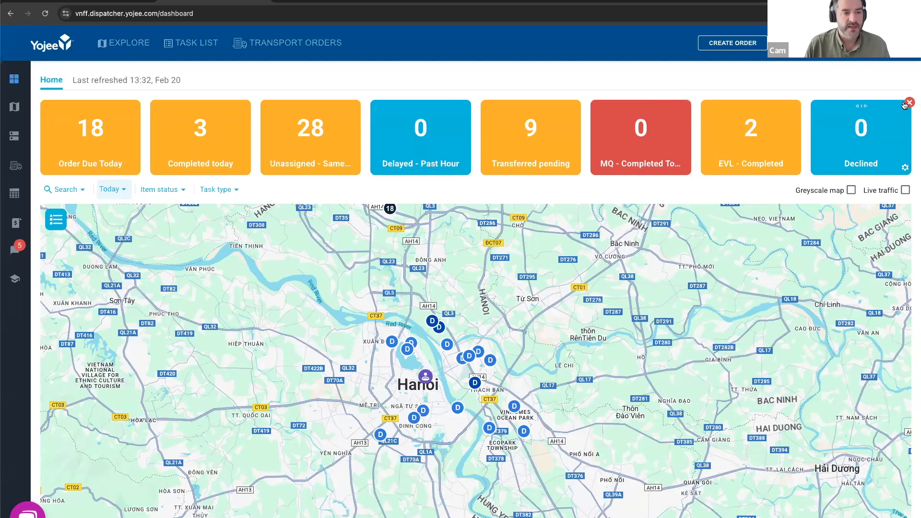
click(906, 103)
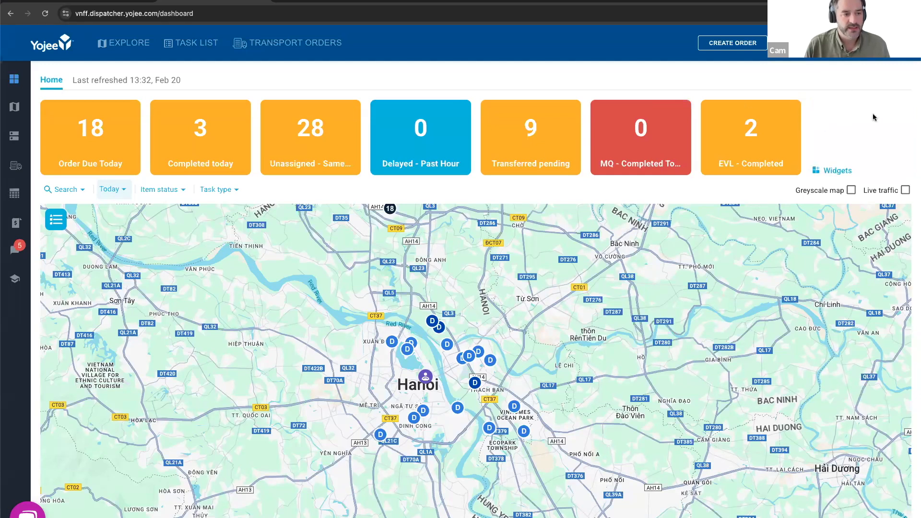
click(835, 172)
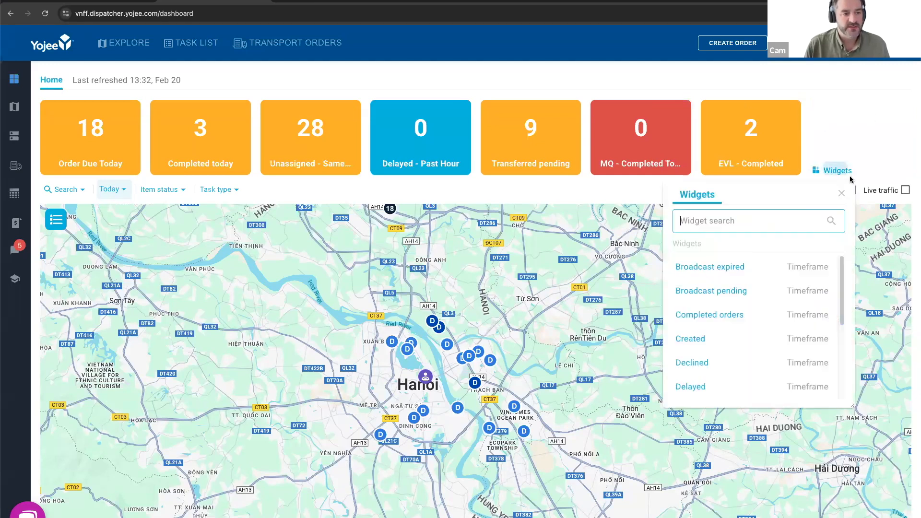
click(742, 318)
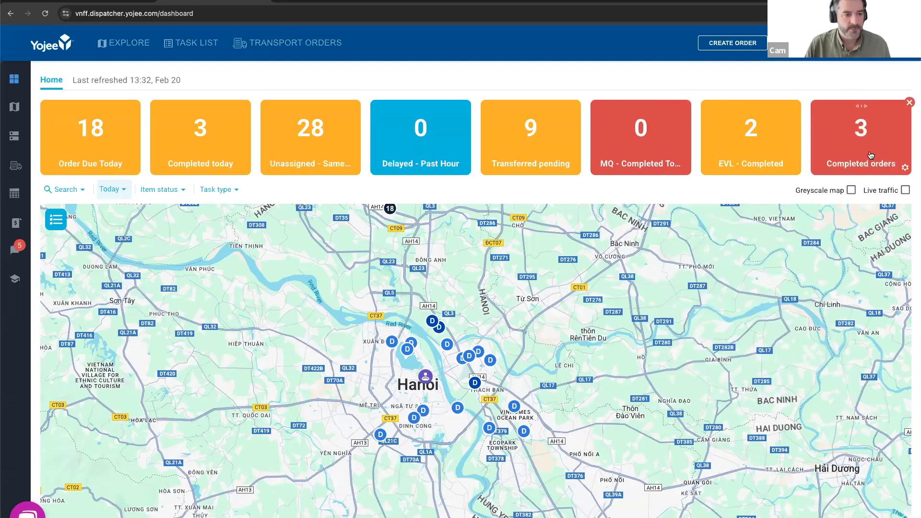
- Add a Sender filter to the Completed orders widget and limit it to Eric VN Ltd
click(903, 167)
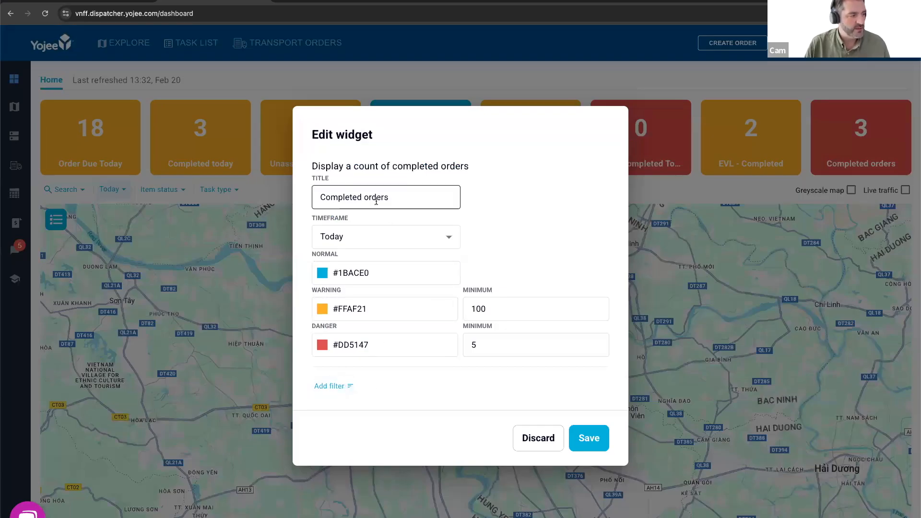
click(335, 389)
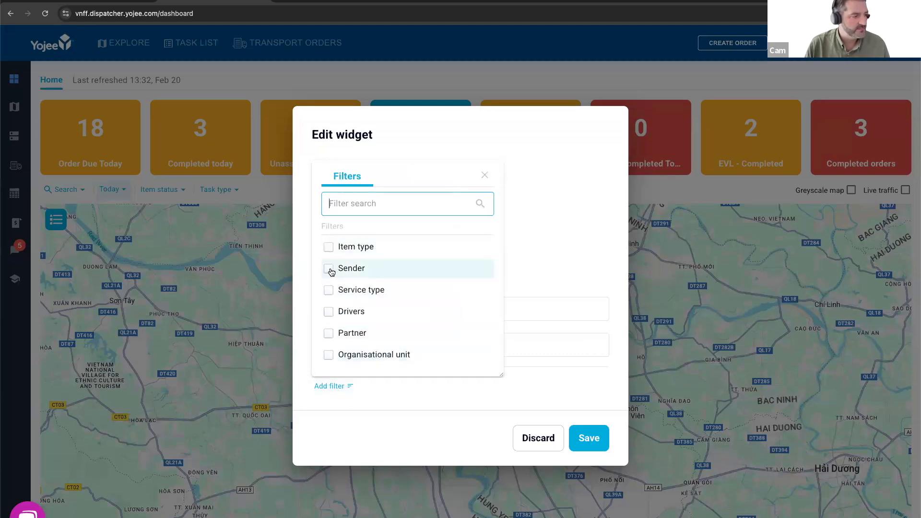
click(330, 392)
click(346, 391)
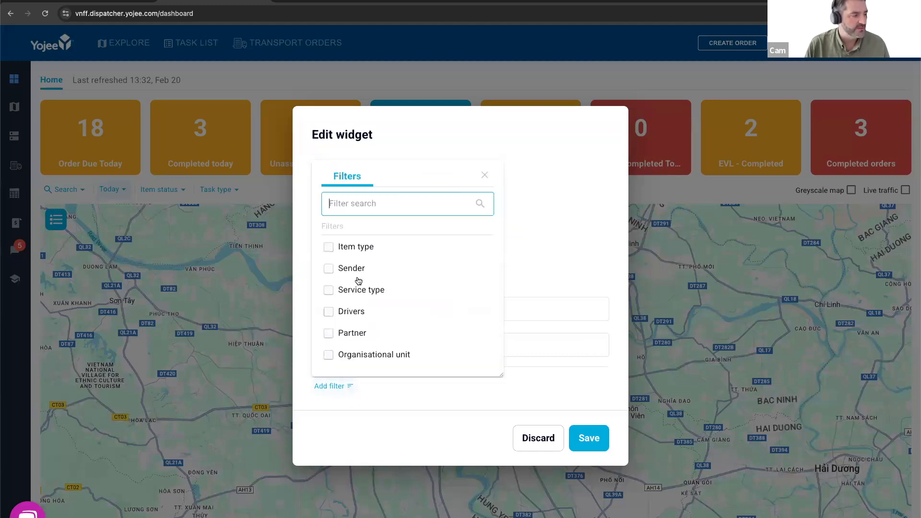
click(328, 268)
click(346, 386)
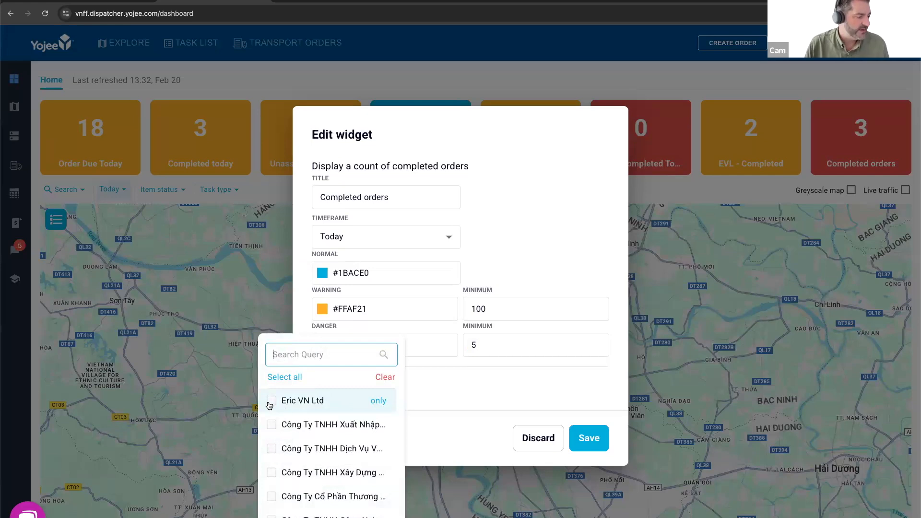
click(271, 402)
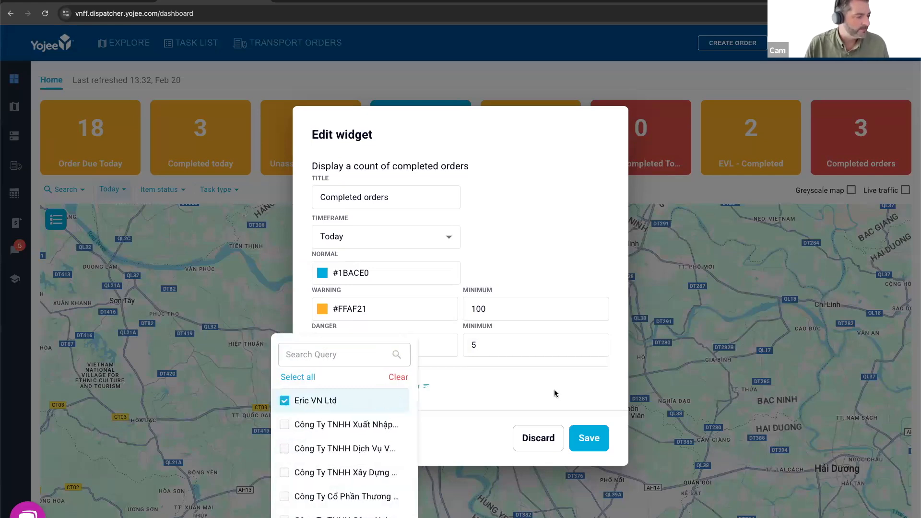
click(544, 383)
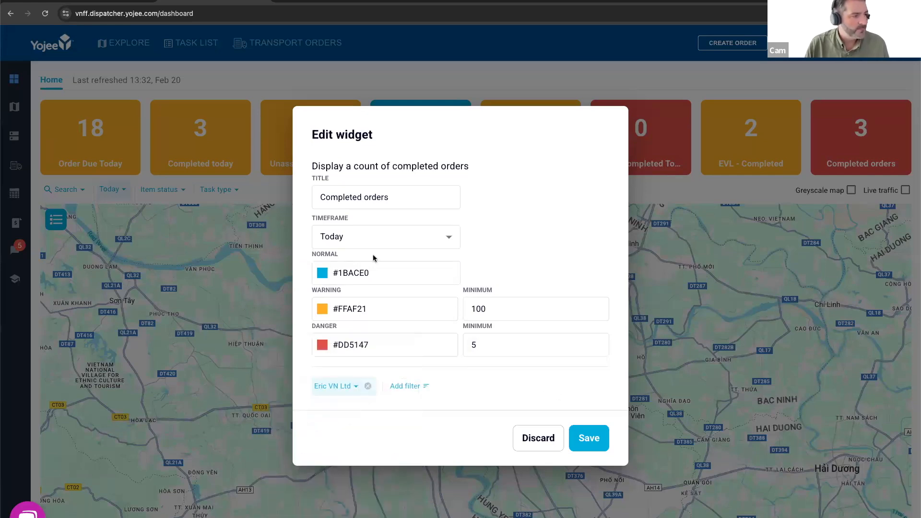
- Retitle the Completed orders widget "Eric - Completed" and save its settings
click(351, 194)
triple_click(368, 198)
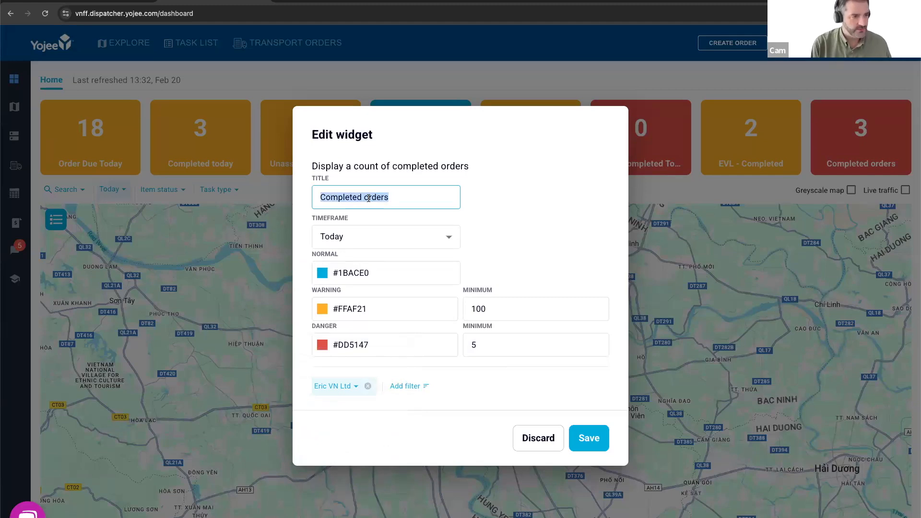
text(Eric)
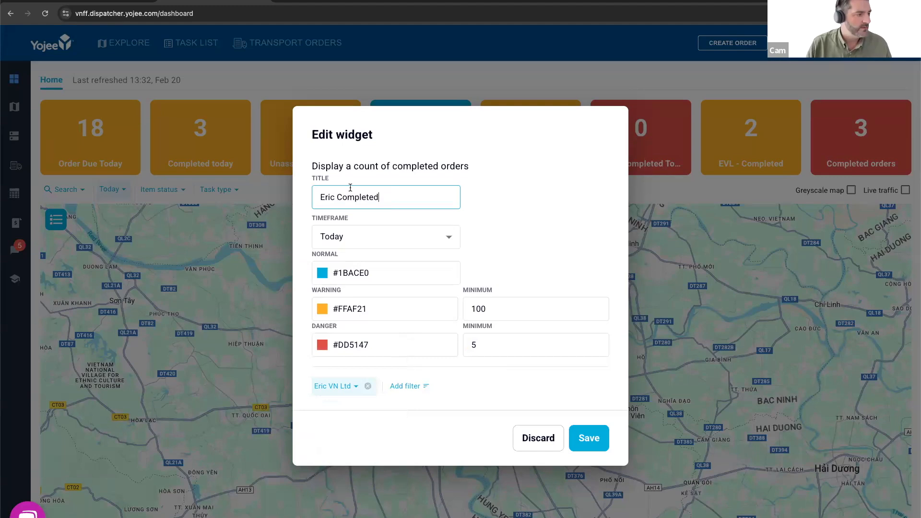
text(-)
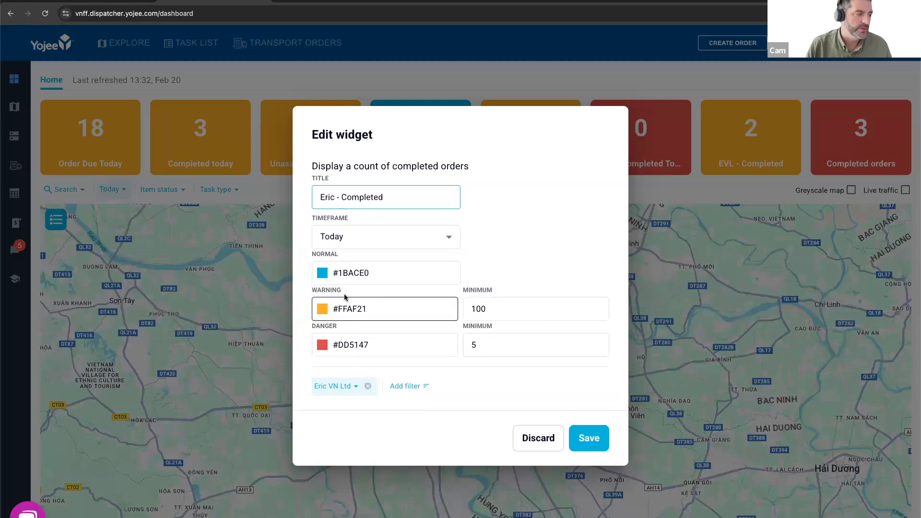
click(358, 274)
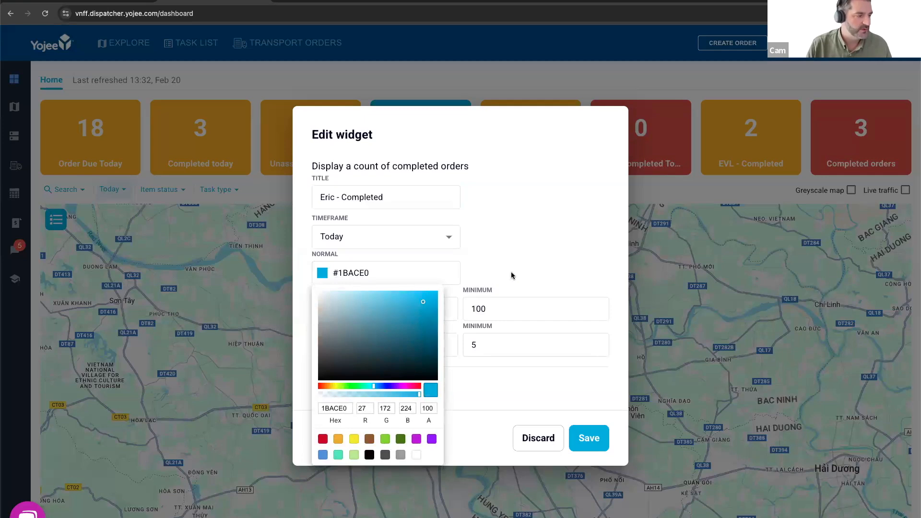
click(367, 276)
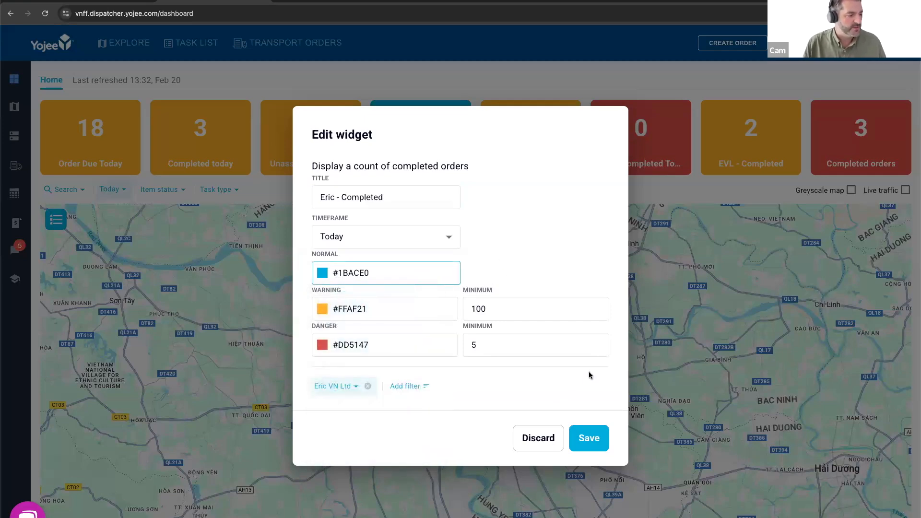
click(597, 447)
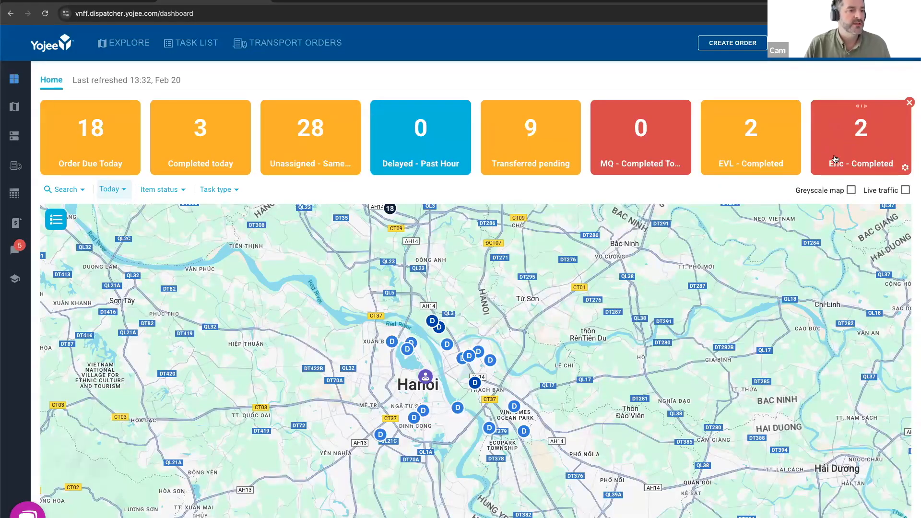
- View the transport orders behind the Eric - Completed widget and return to the dashboard
click(865, 134)
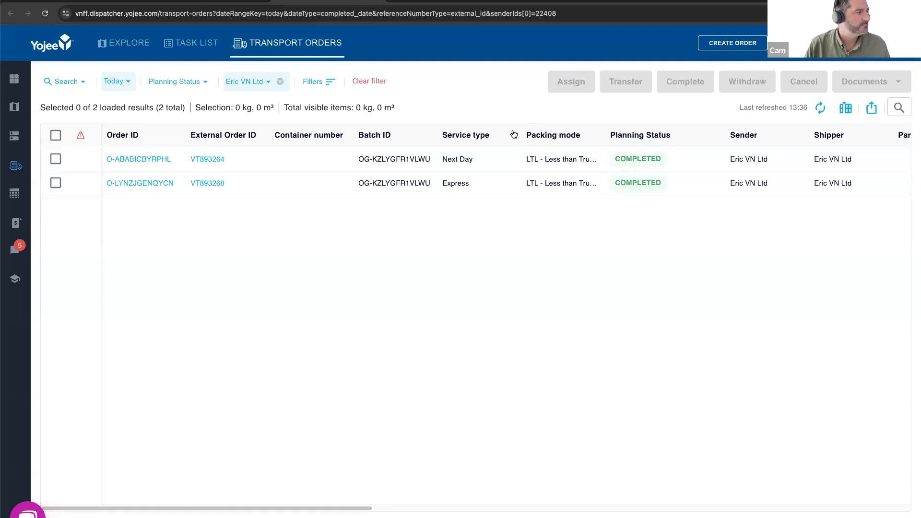
key(ctrl+shift+Tab)
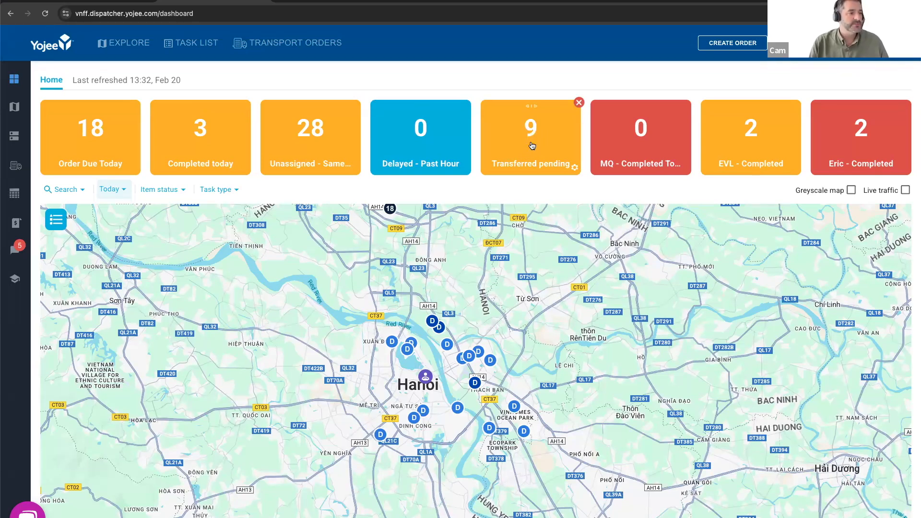
- Filter the Transferred pending widget by sender Eric VN Ltd and save its settings
click(574, 167)
click(343, 388)
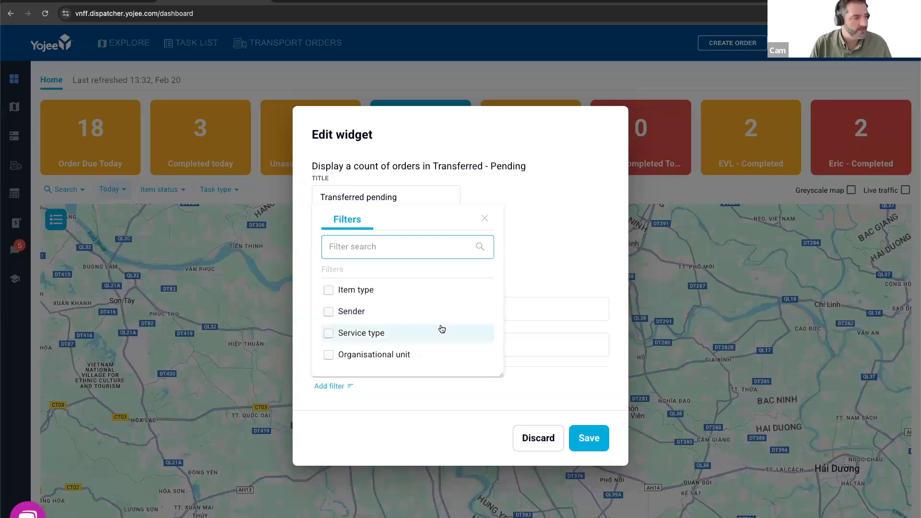
click(413, 403)
click(354, 387)
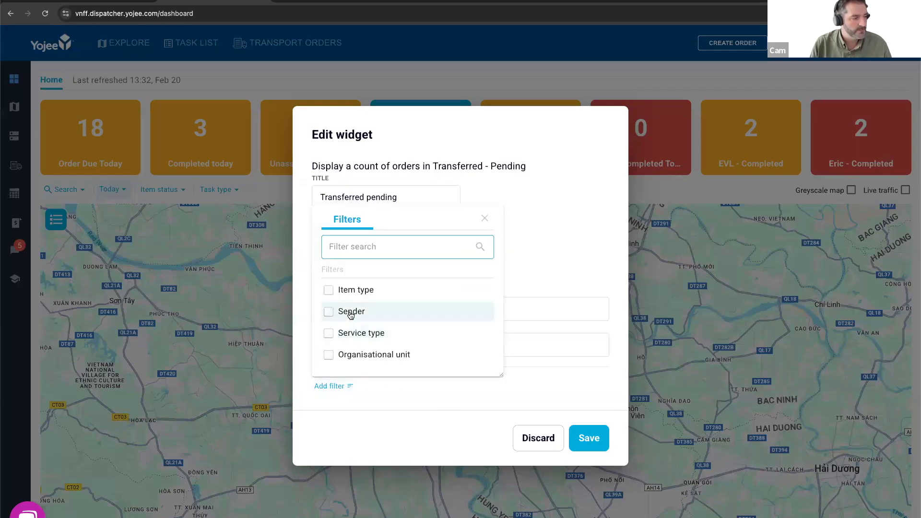
click(346, 312)
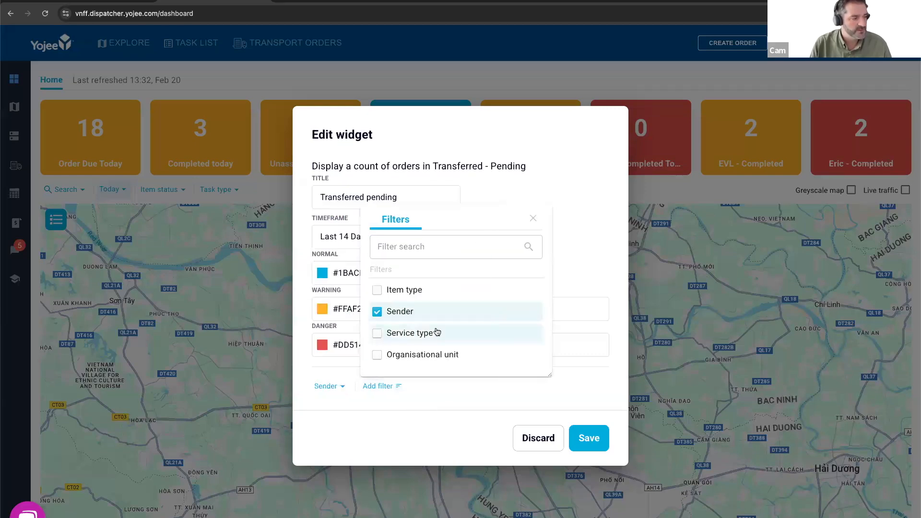
click(327, 386)
click(299, 411)
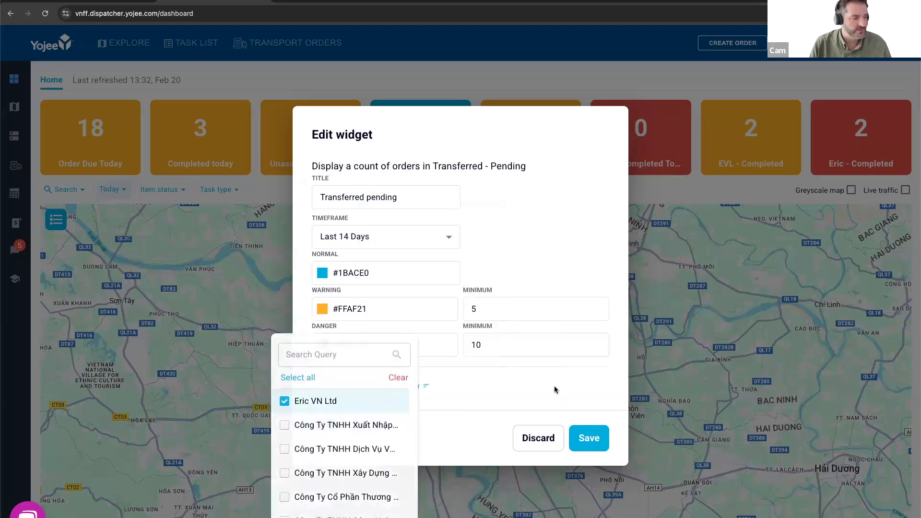
click(554, 386)
click(582, 444)
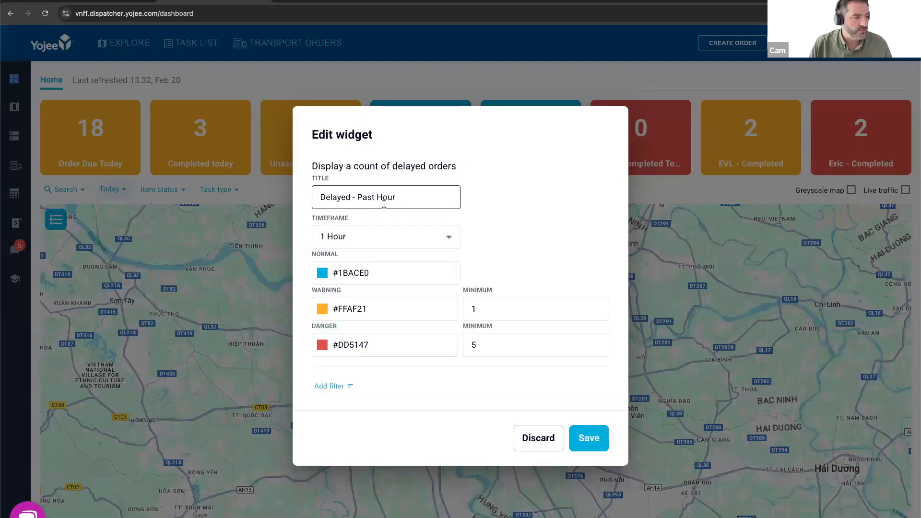
- Review the title and settings of the Delayed - Past Hour widget and discard the edit
drag(341, 197, 419, 193)
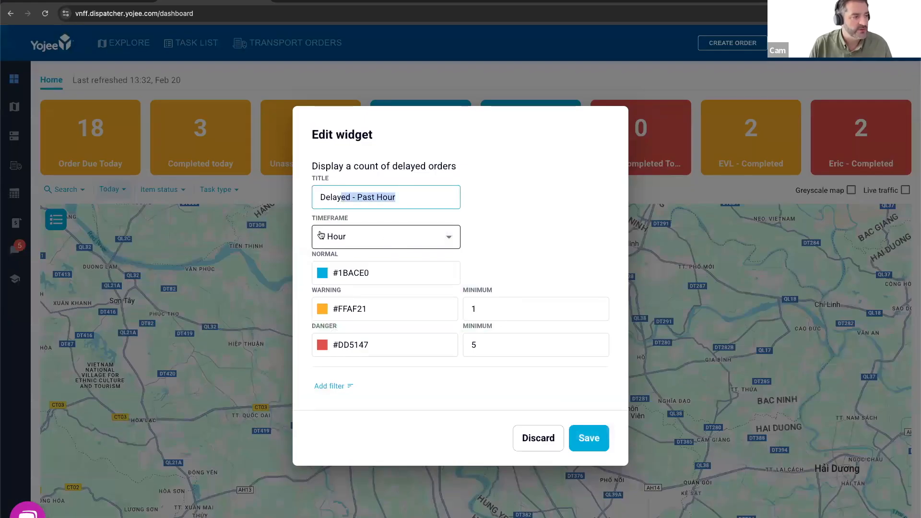
click(557, 267)
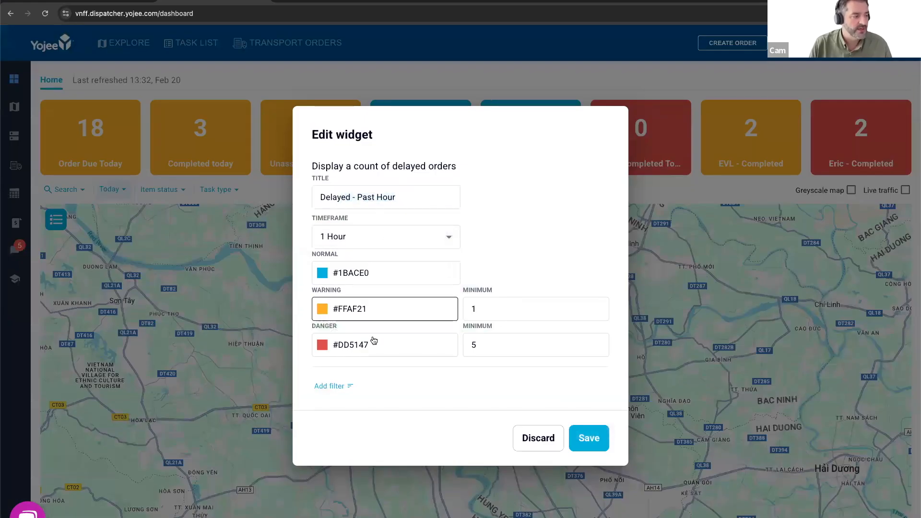
click(541, 446)
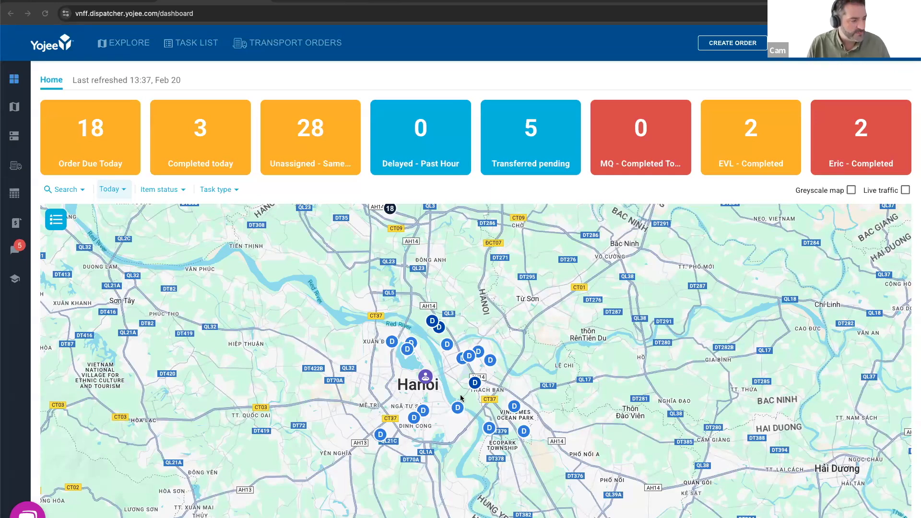
- Use the map legend to hide the assigned, unassigned and inactive driver, assigned partner driver and Pickup / Dropoff markers
click(55, 219)
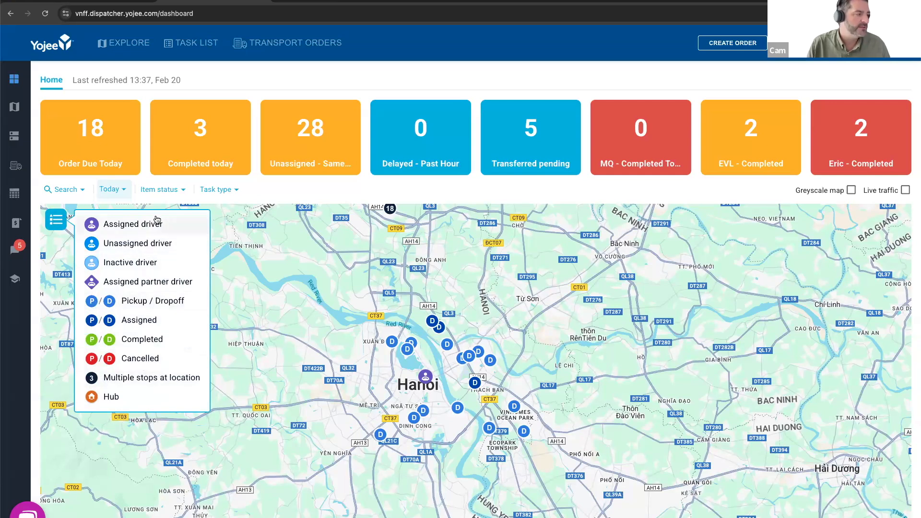
click(135, 231)
click(135, 244)
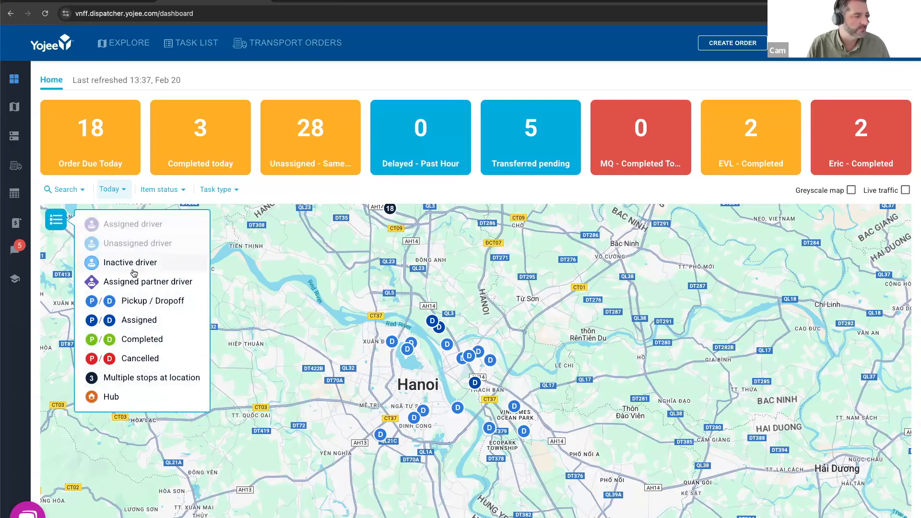
click(134, 263)
click(133, 282)
click(131, 301)
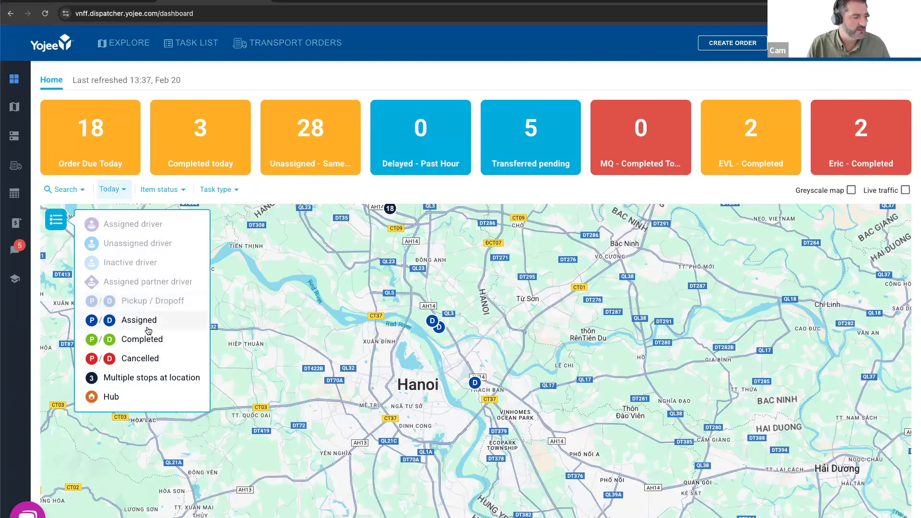
- Show all the hidden driver and Pickup / Dropoff markers on the map again and close the legend
click(130, 301)
click(133, 282)
click(135, 262)
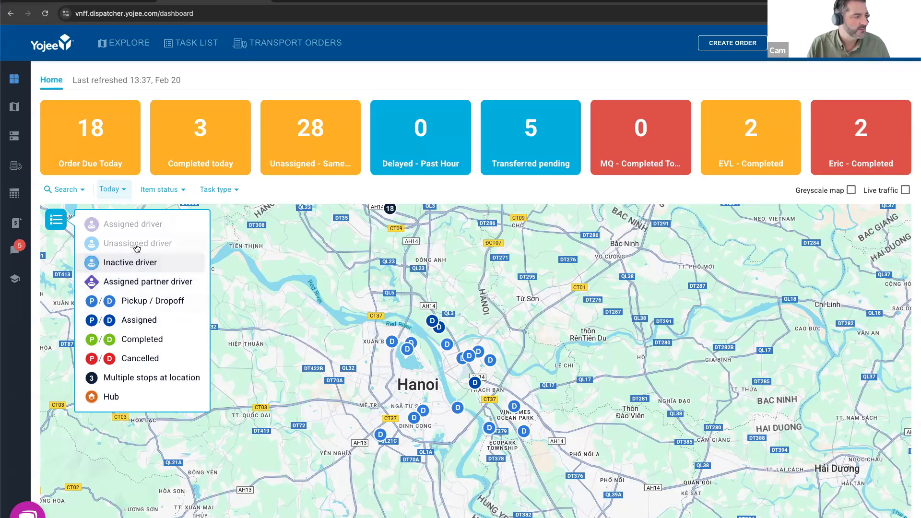
click(136, 246)
click(135, 226)
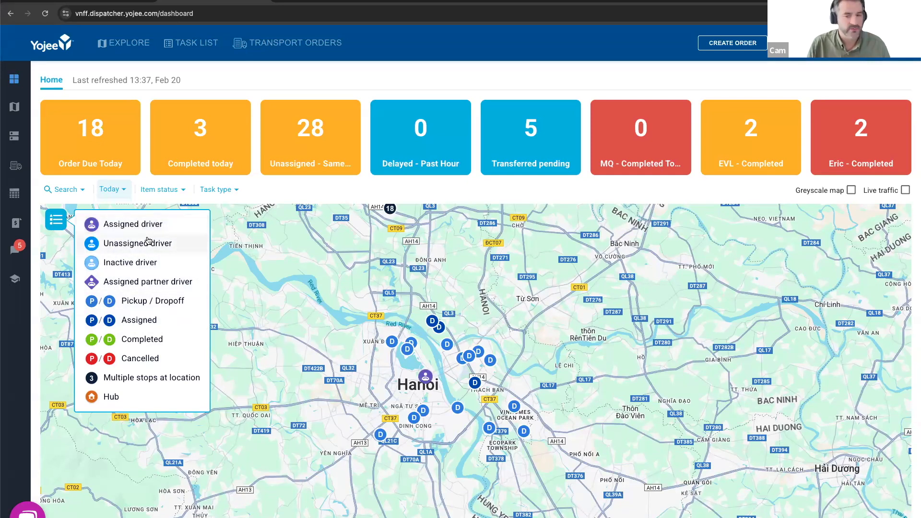
click(57, 217)
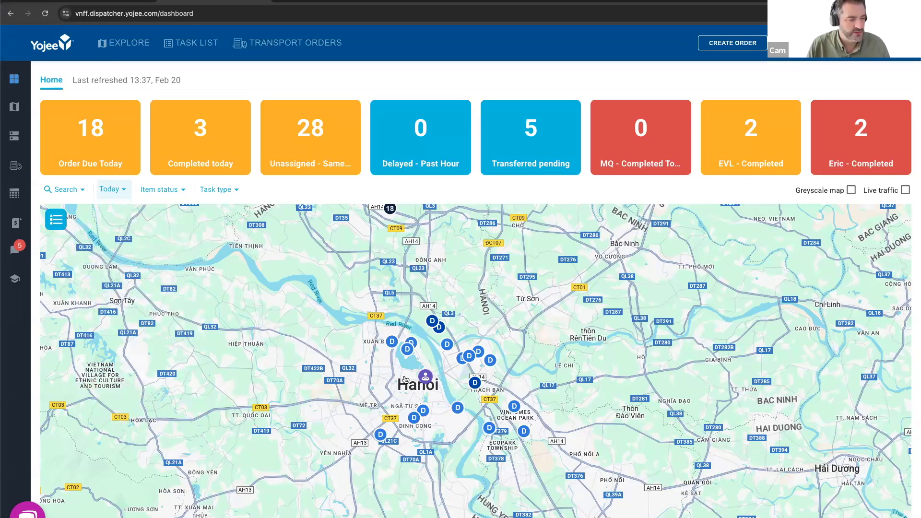
- View the details of the driver marker at Hanoi and the assigned drop-off marker near Thach Ban, closing each one
click(426, 378)
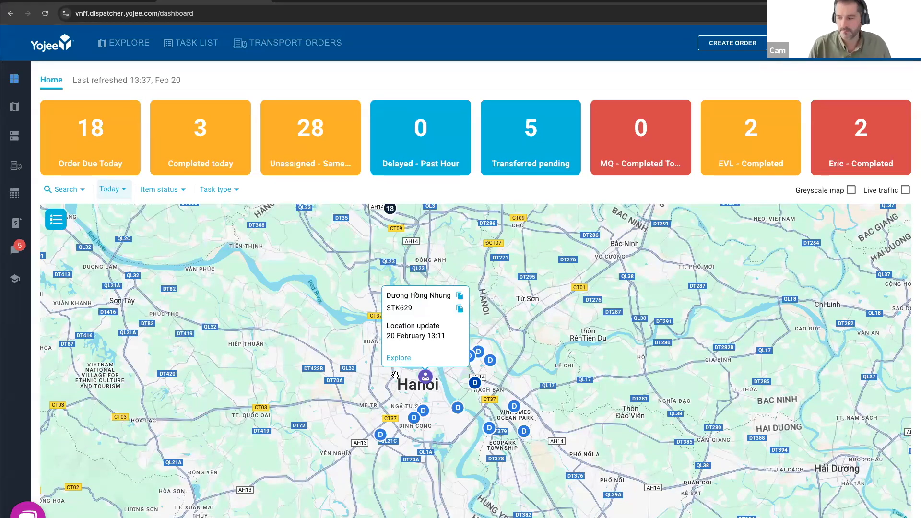
click(538, 341)
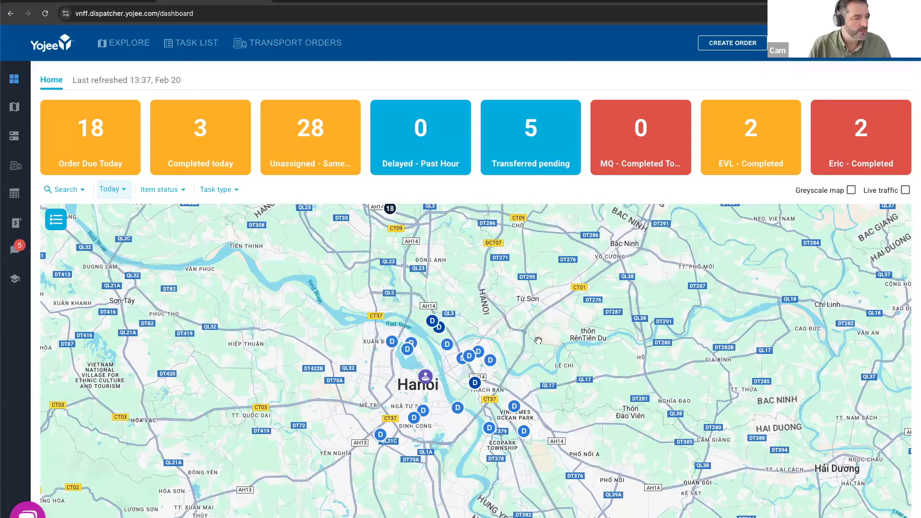
click(474, 382)
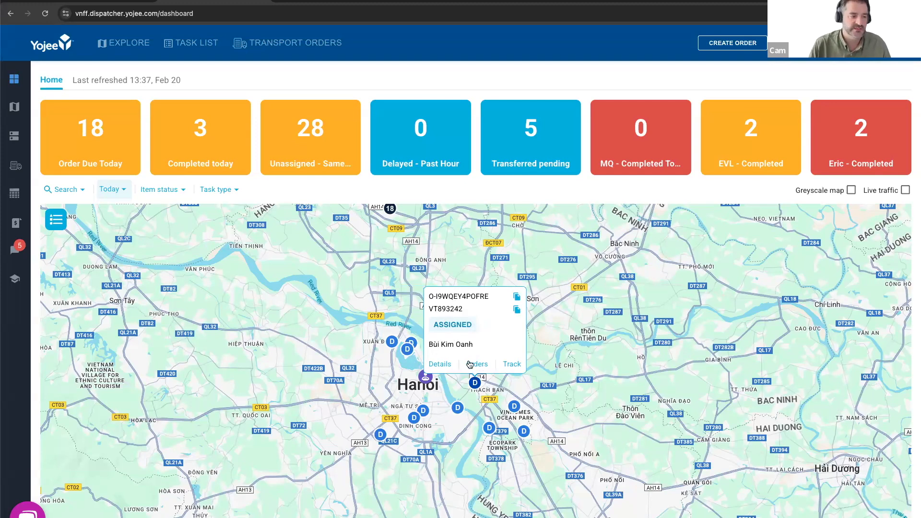
click(572, 353)
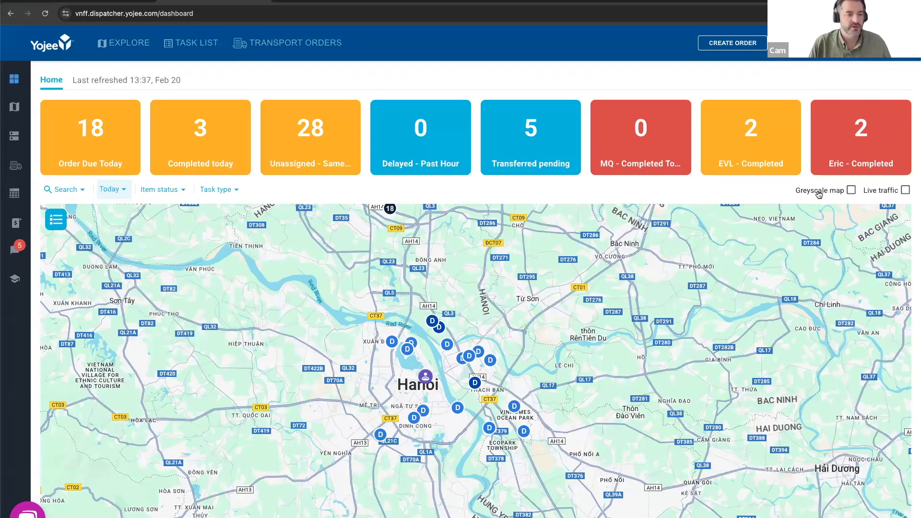
- Switch the dashboard map to greyscale with live traffic shown and examine the roads around Hanoi
click(851, 189)
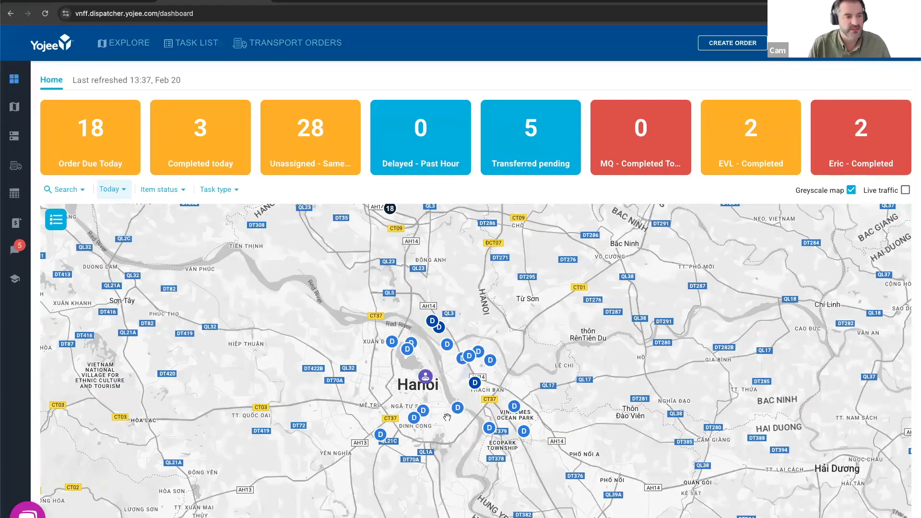
scroll(447, 403, up, 3)
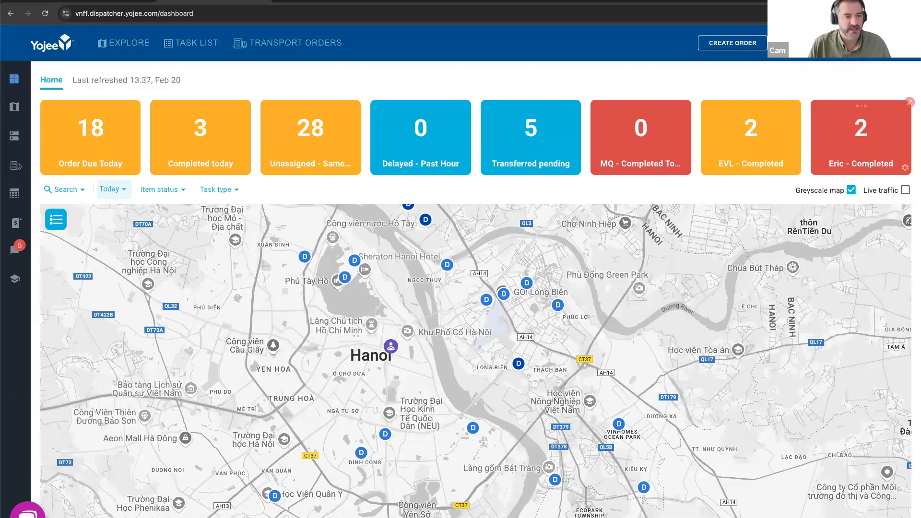
click(905, 190)
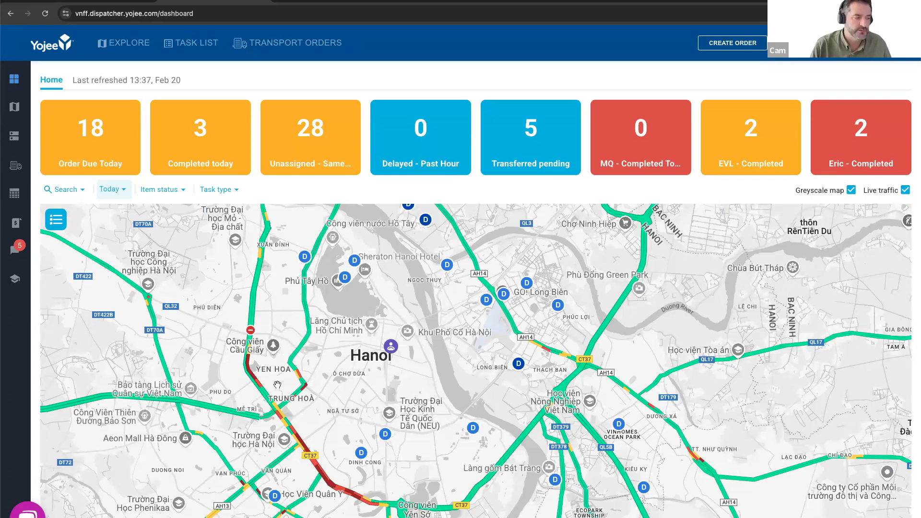
drag(403, 393, 435, 358)
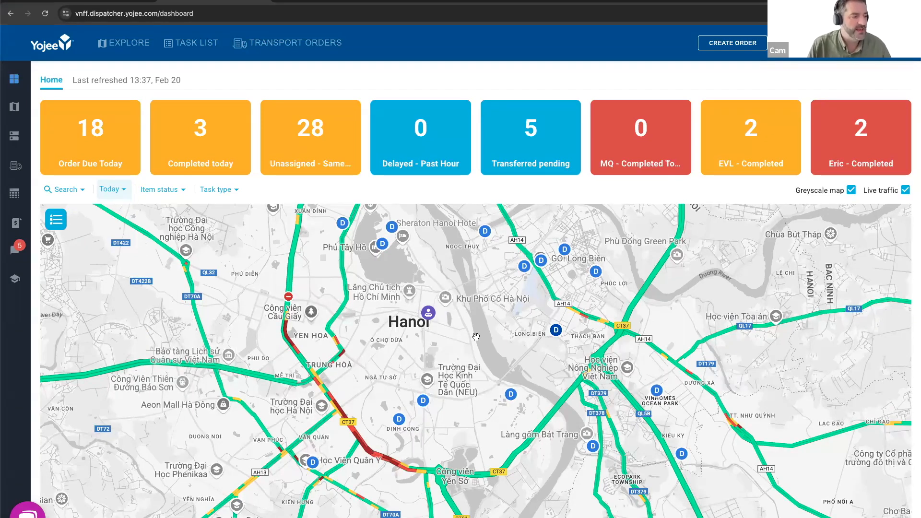
scroll(476, 337, down, 3)
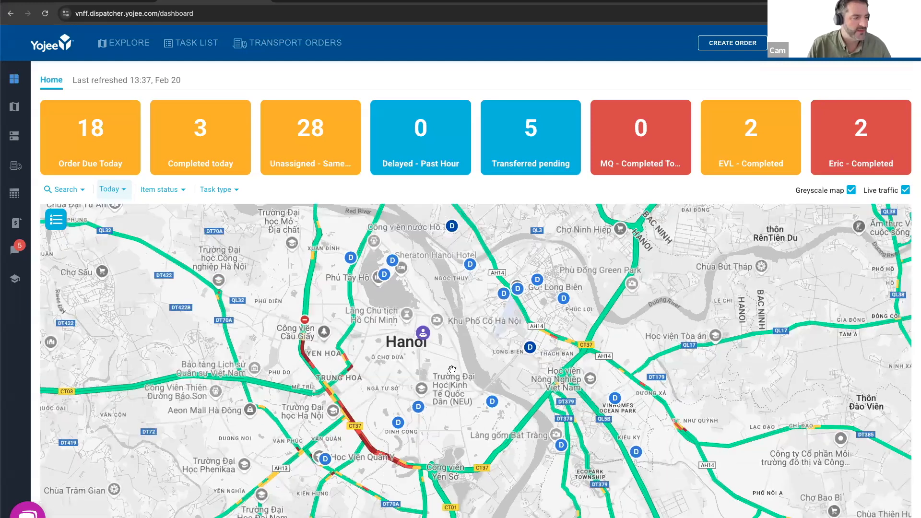
scroll(452, 370, down, 3)
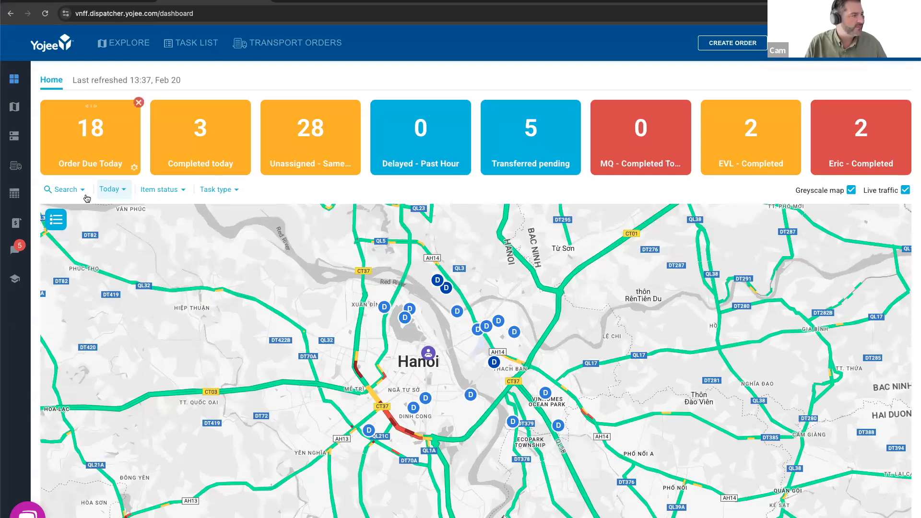
- Search the map for a single order by entering its number as the External Order ID
click(64, 190)
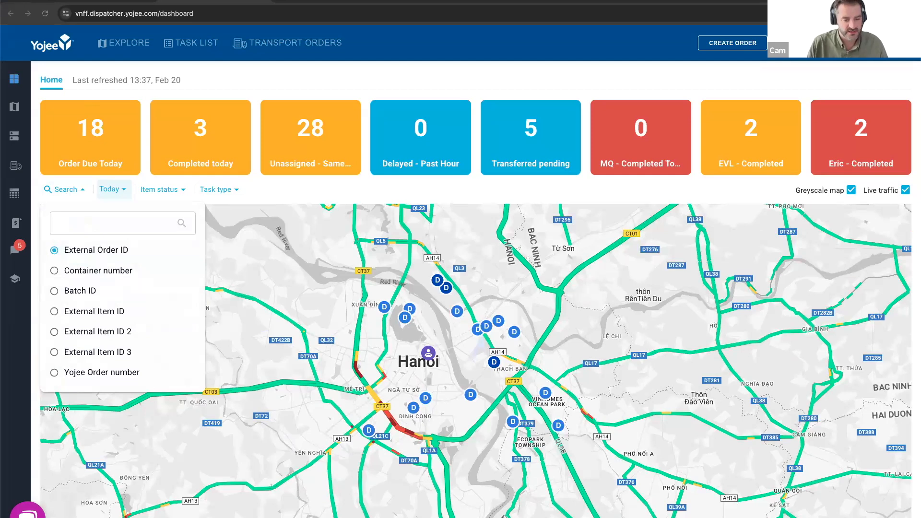
click(116, 227)
text(VT893264)
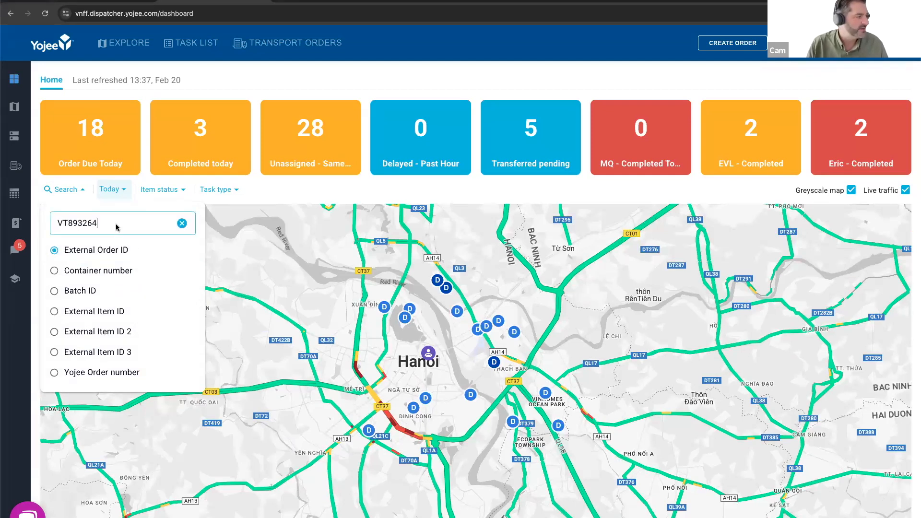
click(101, 254)
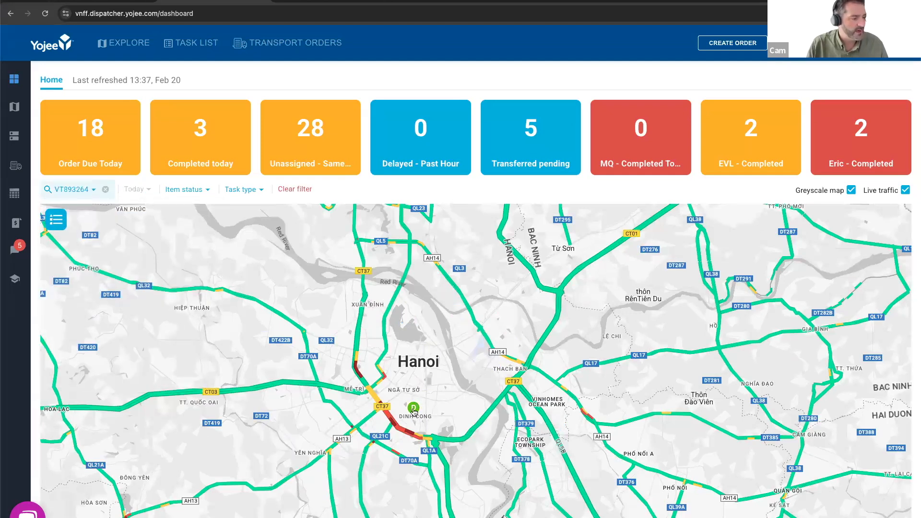
- View the details of the found order's drop-off marker, close them and clear the search filter
scroll(414, 416, up, 2)
scroll(413, 422, up, 2)
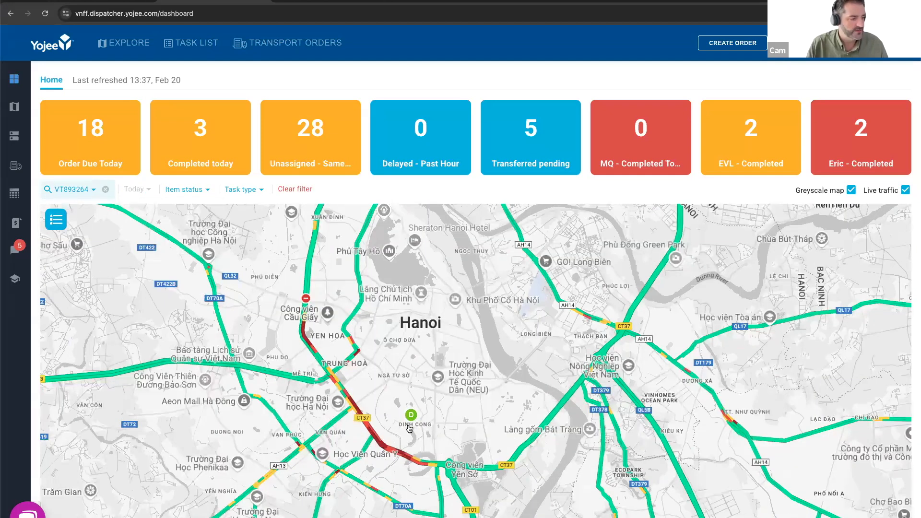
click(411, 420)
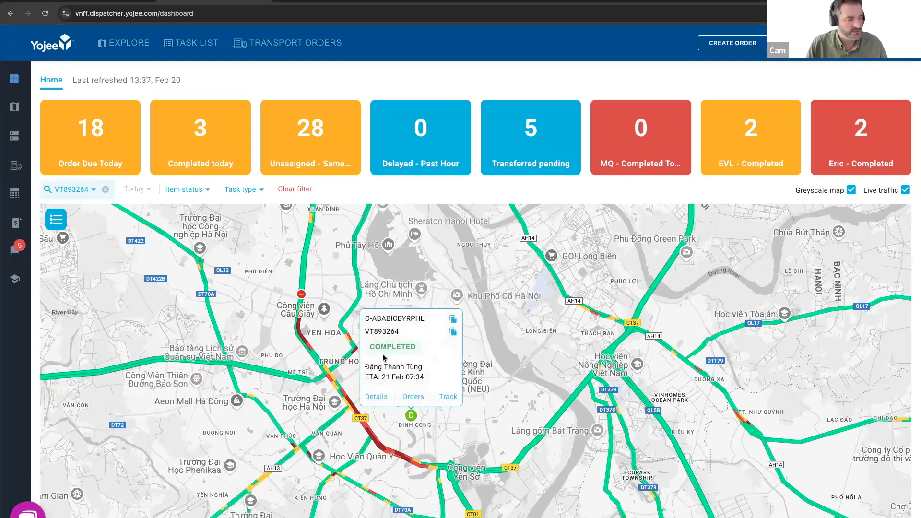
click(524, 352)
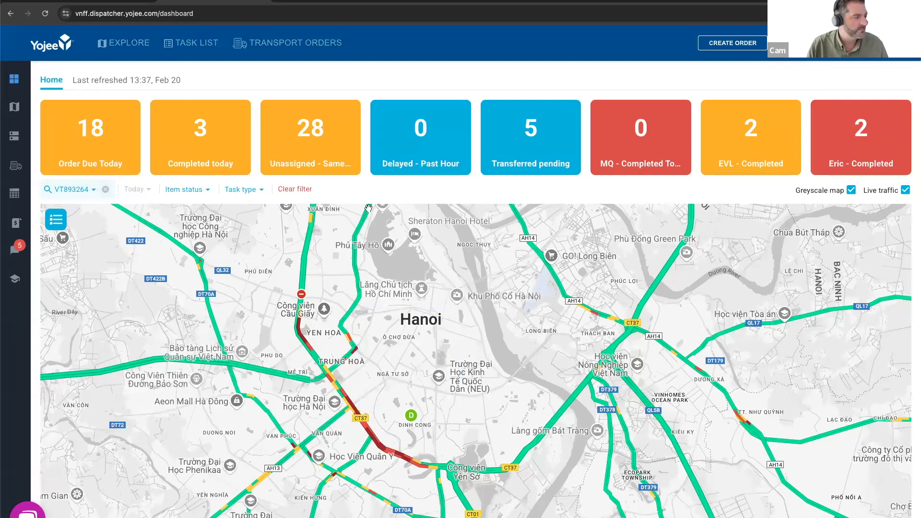
click(296, 190)
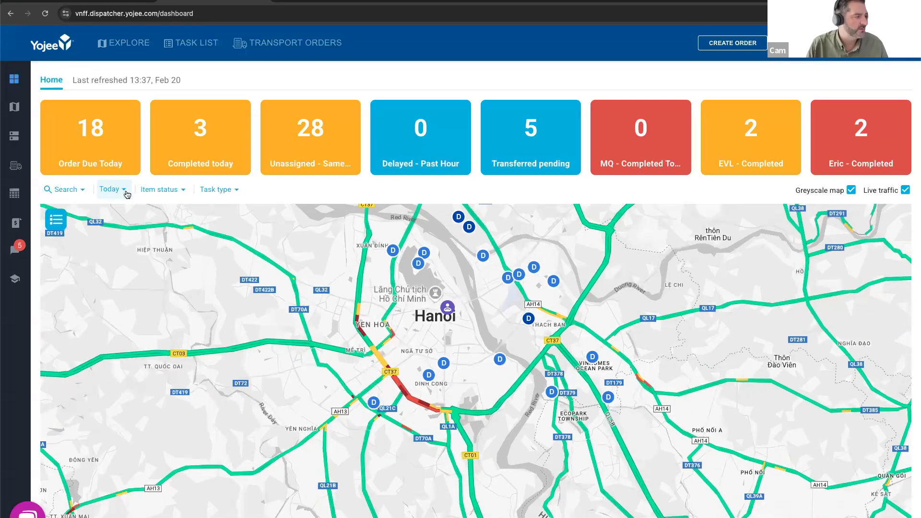
- Filter the map to tasks from Yesterday with the item status Assigned
click(126, 192)
click(103, 371)
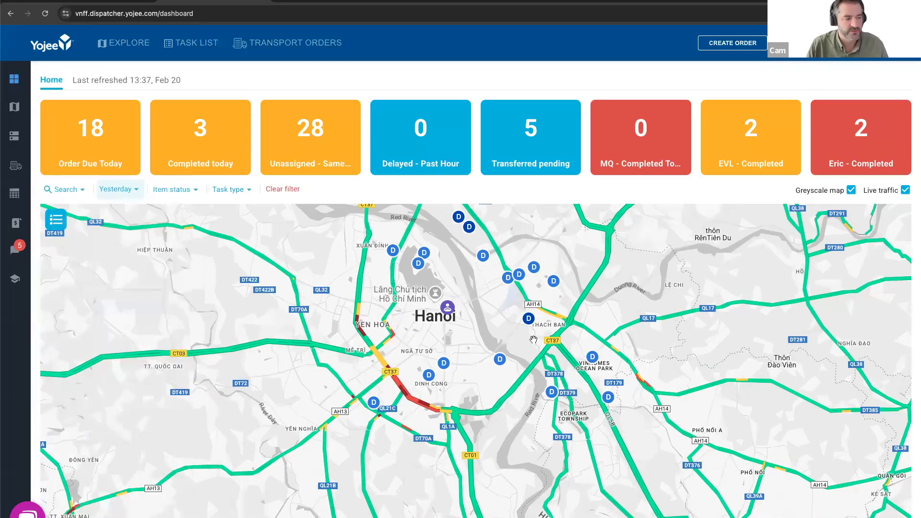
scroll(523, 364, down, 3)
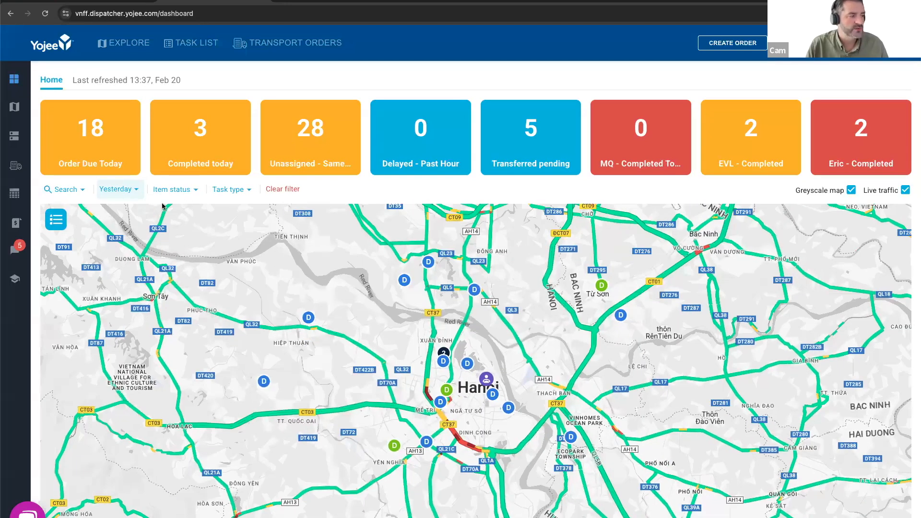
click(179, 190)
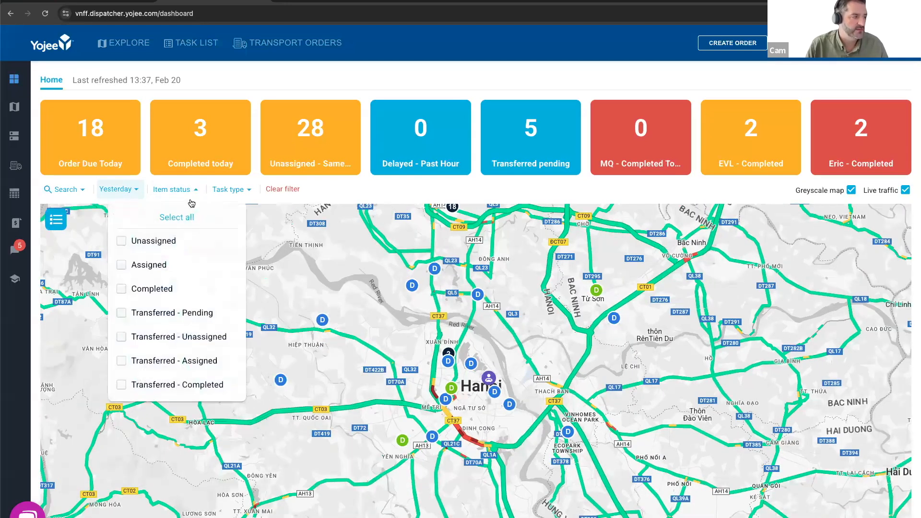
click(121, 269)
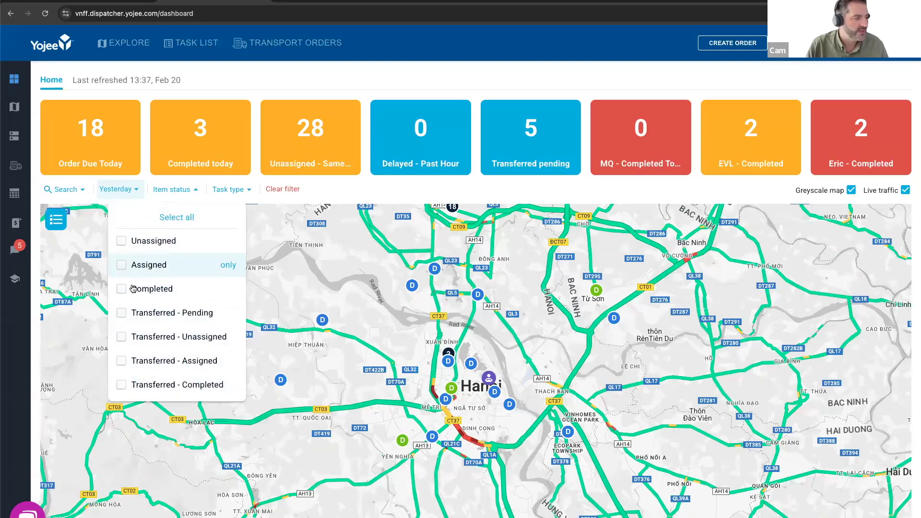
- Change the map's date filter to Today, view the assigned tasks and clear the filters
click(125, 187)
click(124, 190)
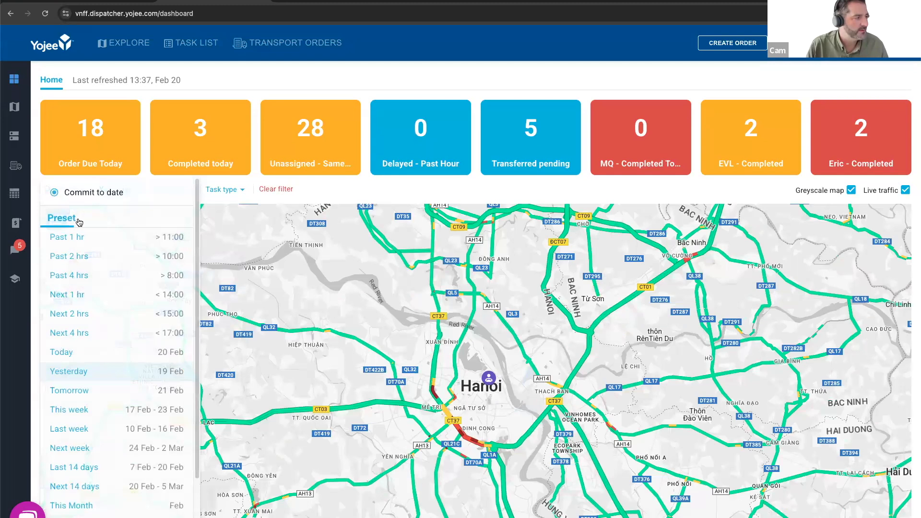
click(100, 357)
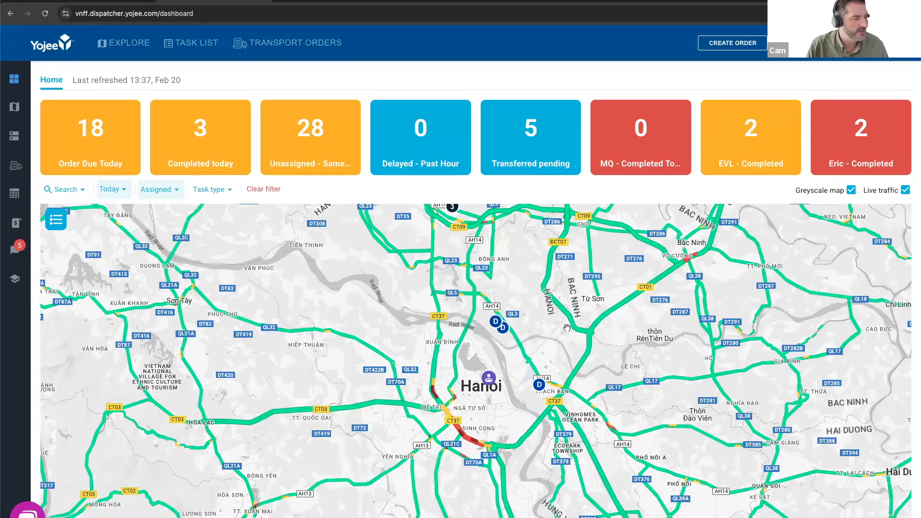
scroll(567, 328, down, 3)
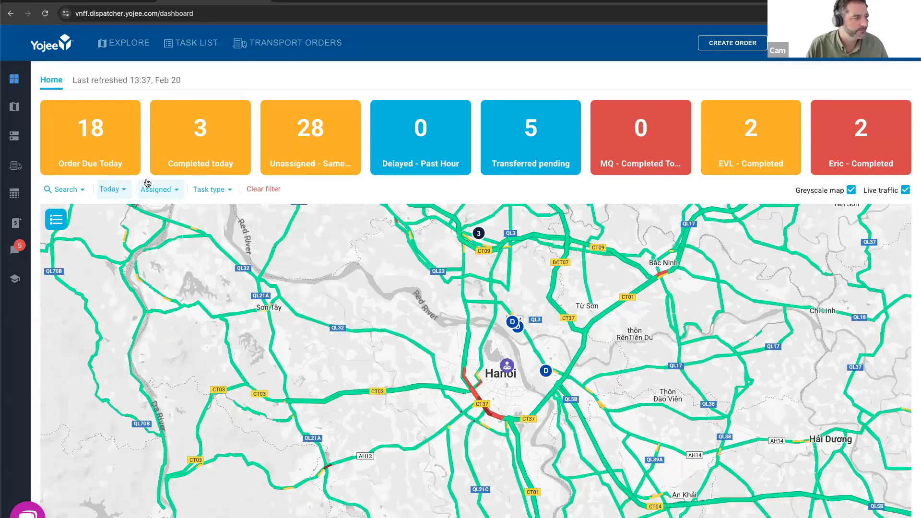
click(267, 190)
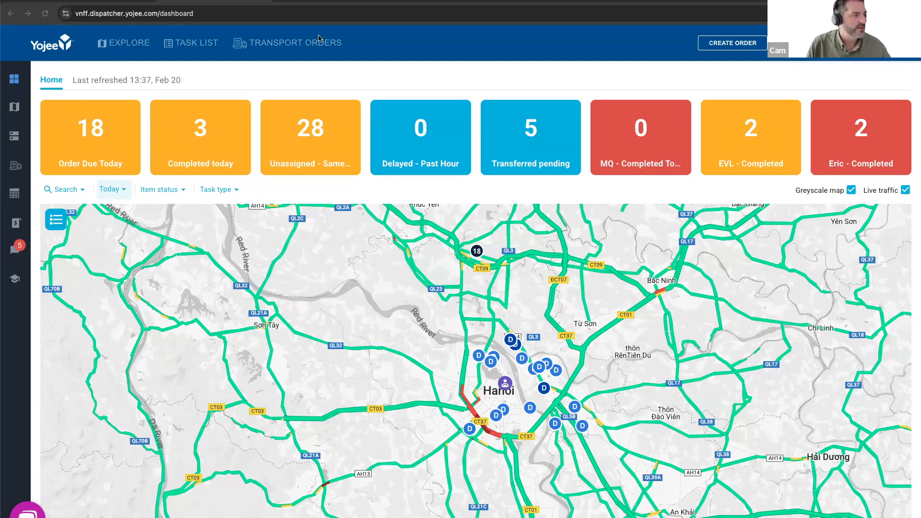
- Open the transport orders list and look across its columns
click(281, 47)
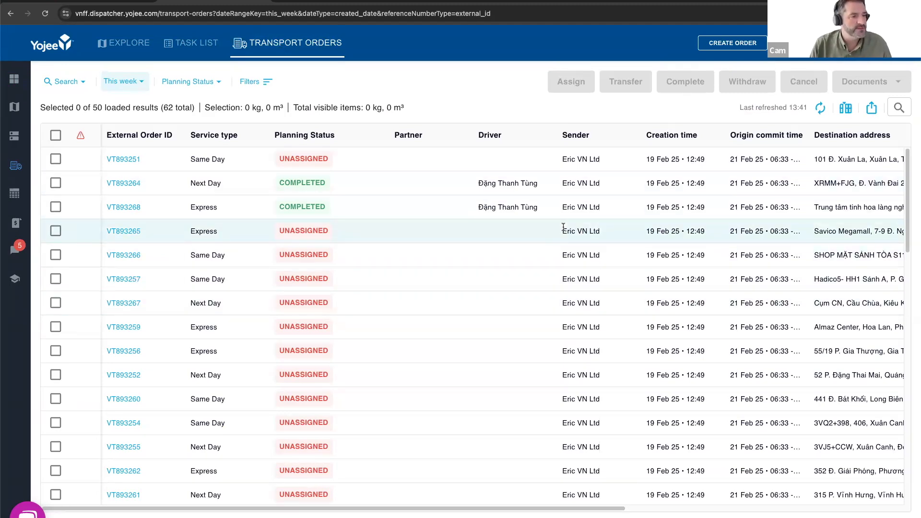
scroll(548, 231, right, 3)
scroll(537, 244, left, 3)
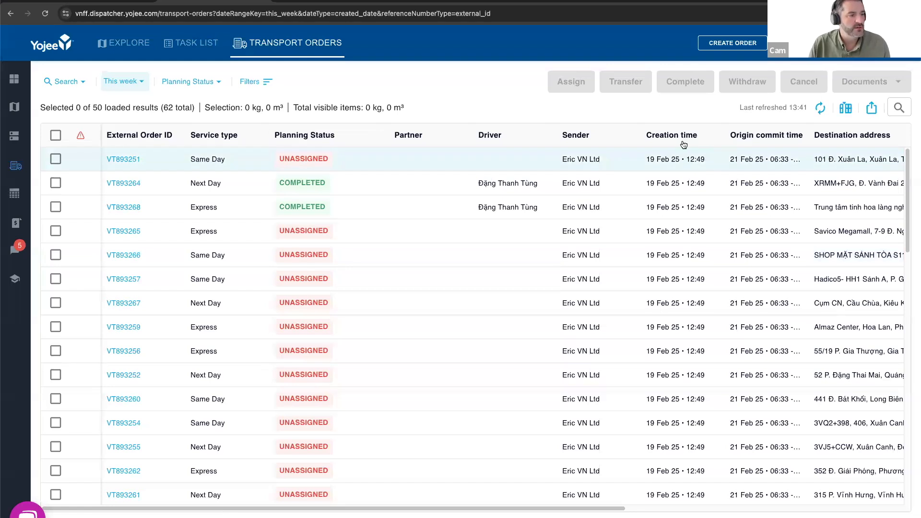
mouse_move(683, 145)
mouse_down()
mouse_move(416, 144)
mouse_move(686, 140)
mouse_up()
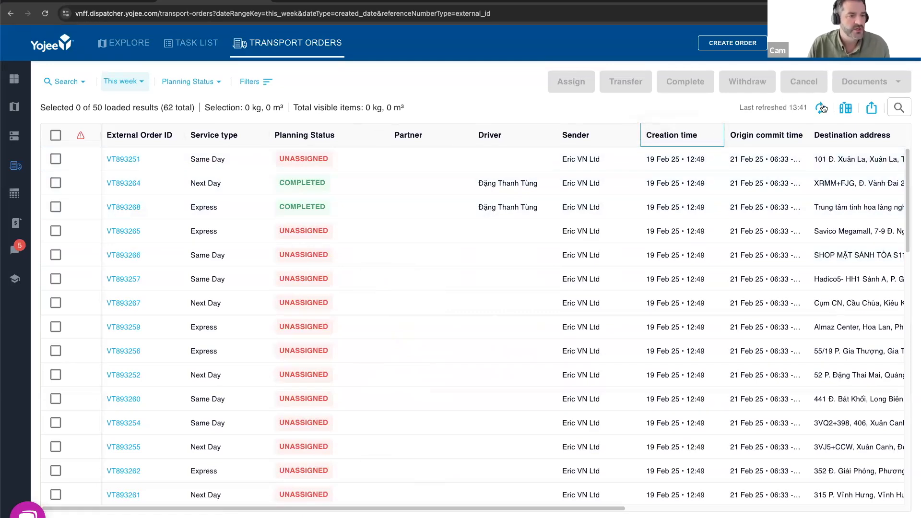
- Add the Order ID and Tracking columns to the transport orders table, finding Tracking by searching for "trac"
click(845, 107)
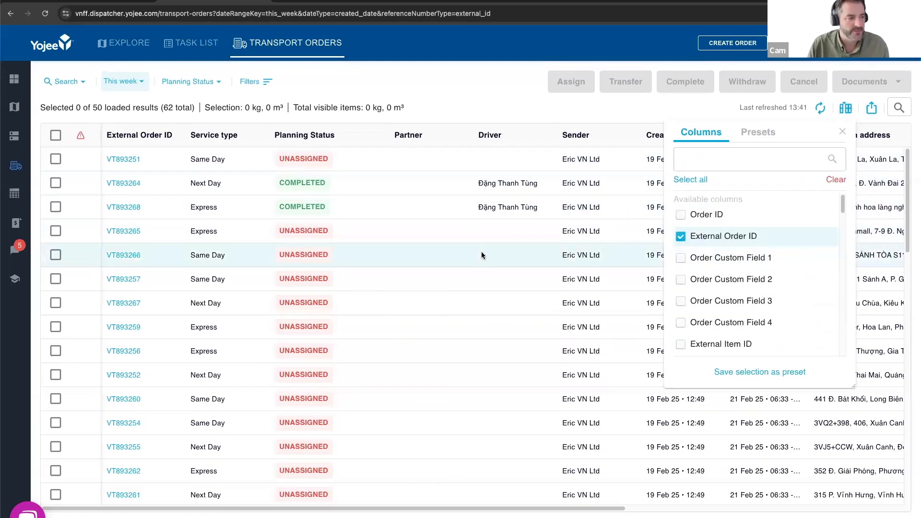
scroll(482, 252, right, 10)
scroll(482, 255, left, 10)
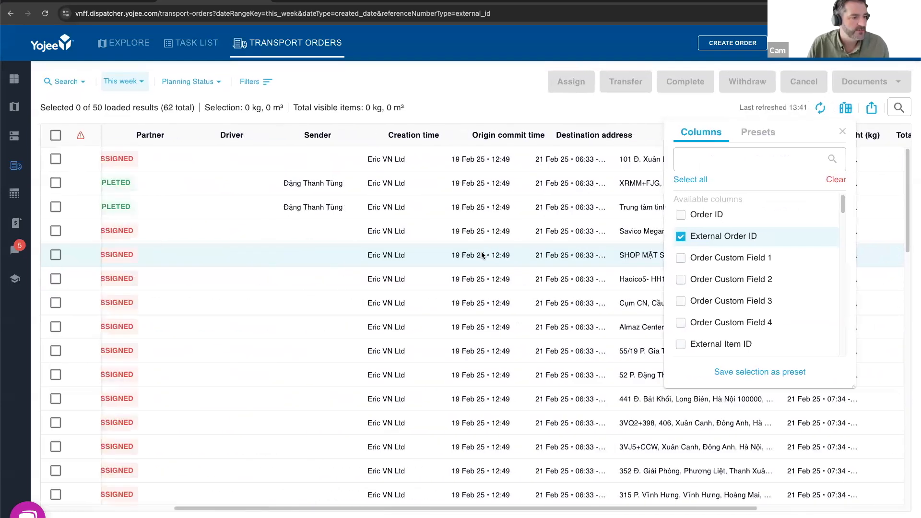
click(681, 214)
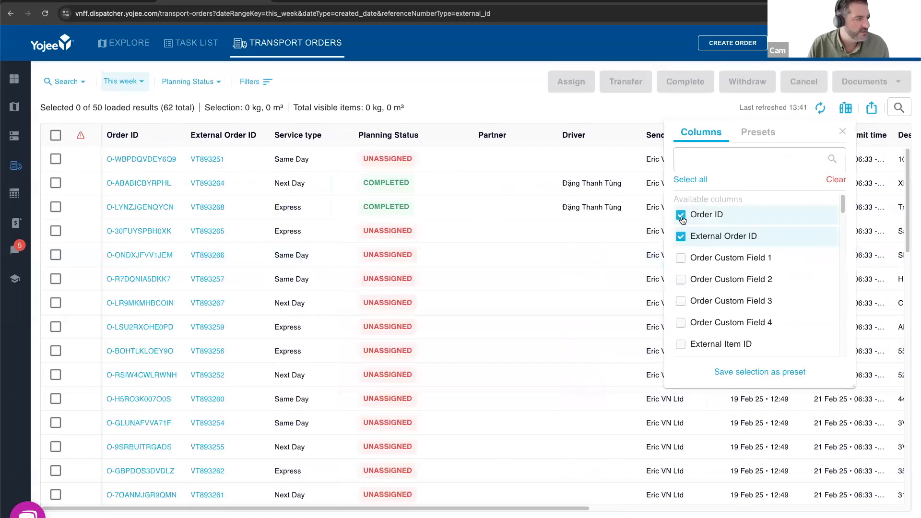
click(713, 162)
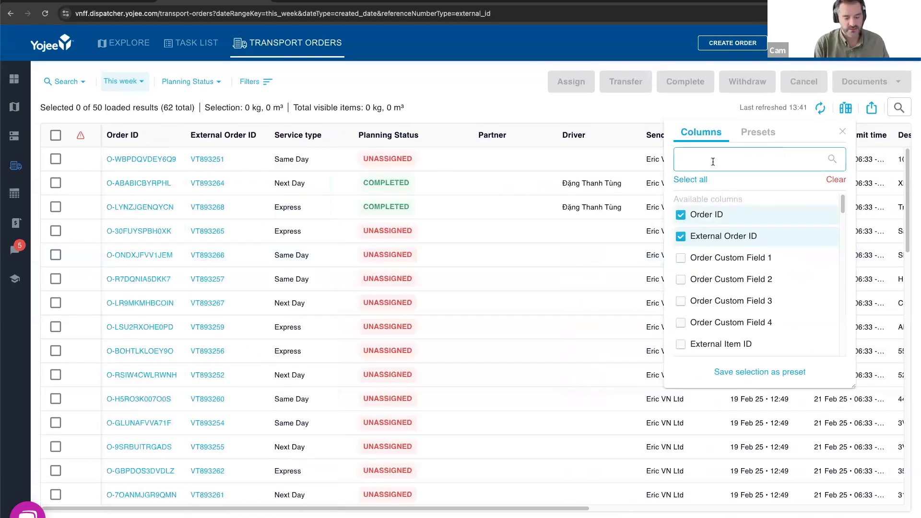
text(trac)
click(682, 236)
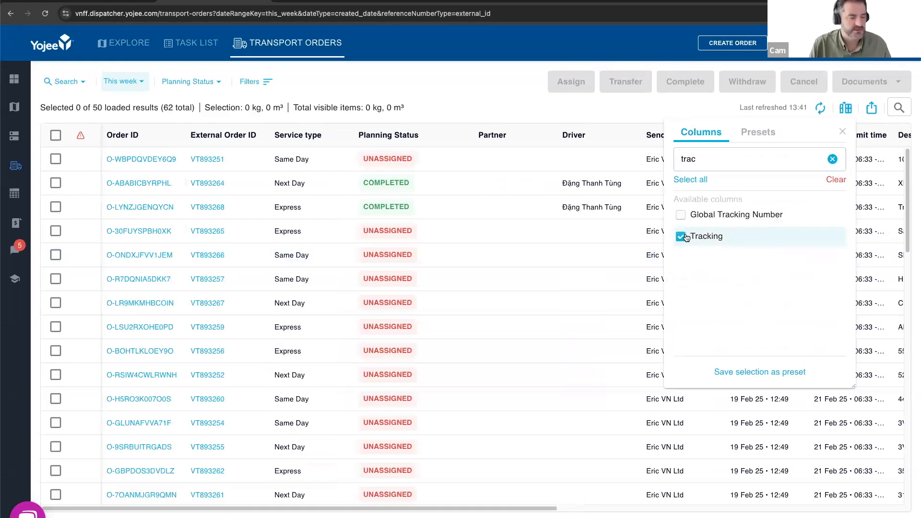
- Search the available columns for "dr", clear the search, look through the full column list and close it
double_click(696, 162)
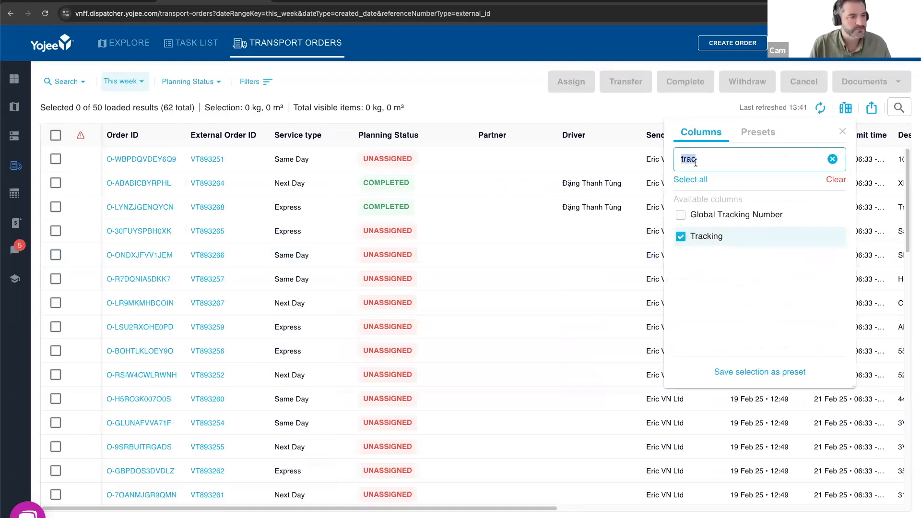
text(dr)
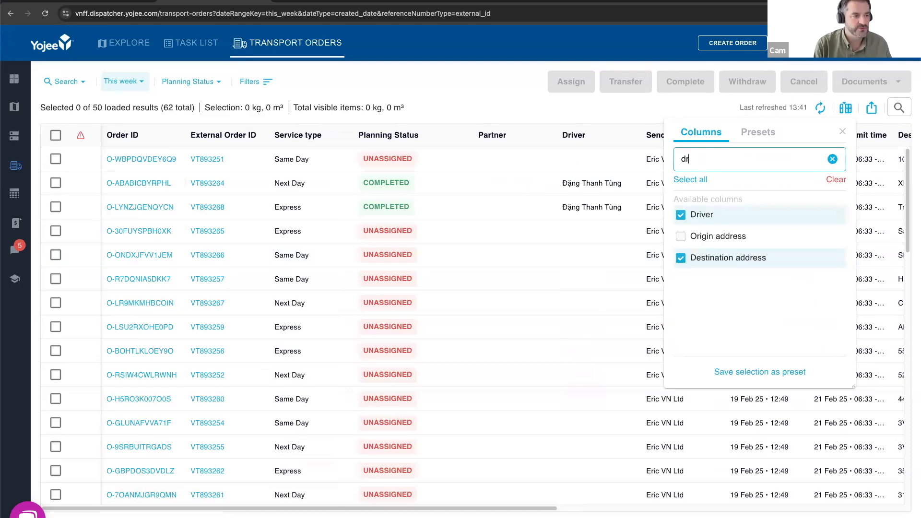
key(BackSpace)
key(BackSpace)
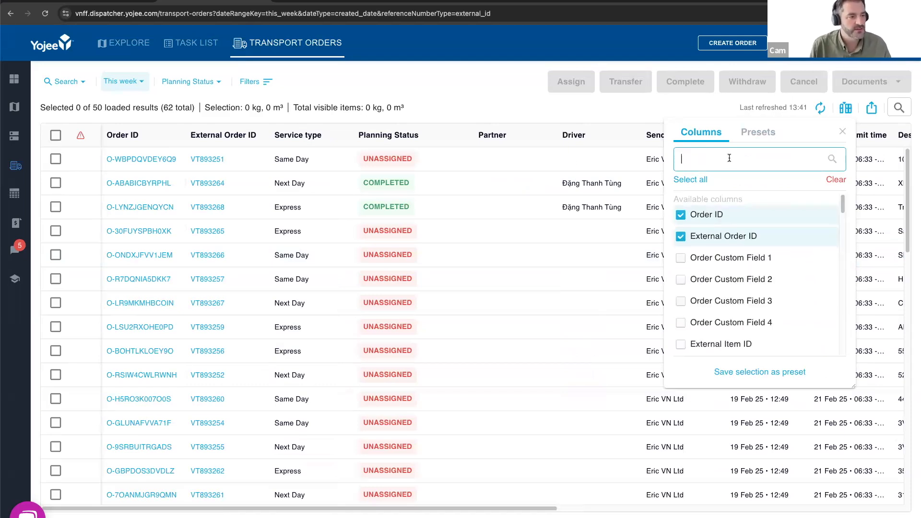
scroll(739, 303, down, 10)
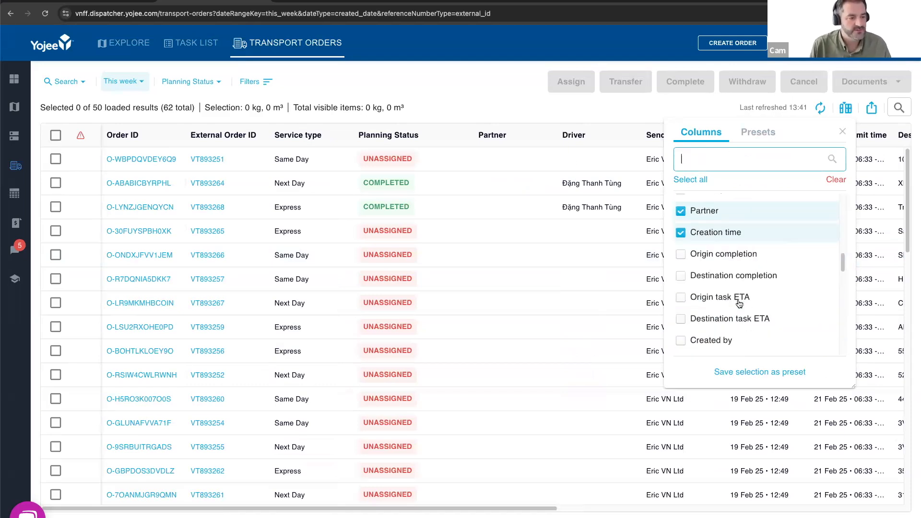
click(842, 132)
- Move the Tracking column between Order ID and External Order ID in the orders table
scroll(620, 170, right, 12)
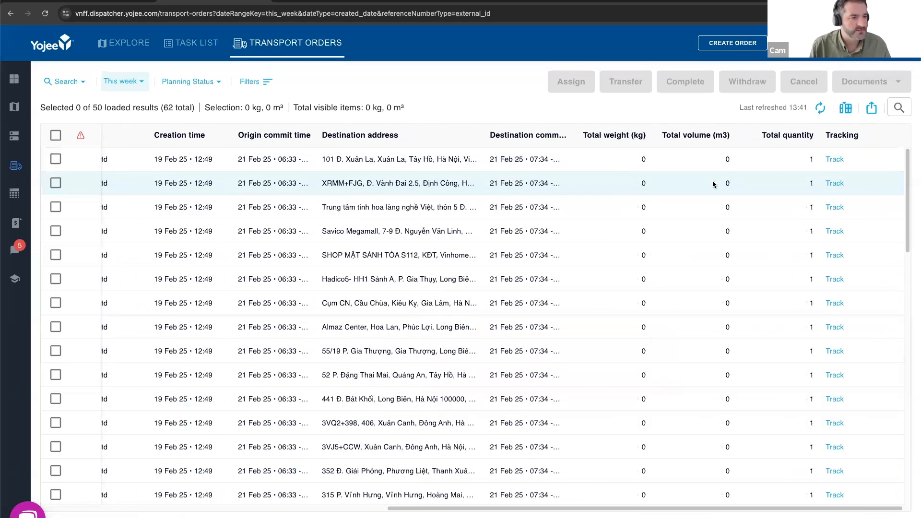
drag(845, 140, 185, 147)
scroll(262, 245, left, 5)
scroll(262, 244, left, 5)
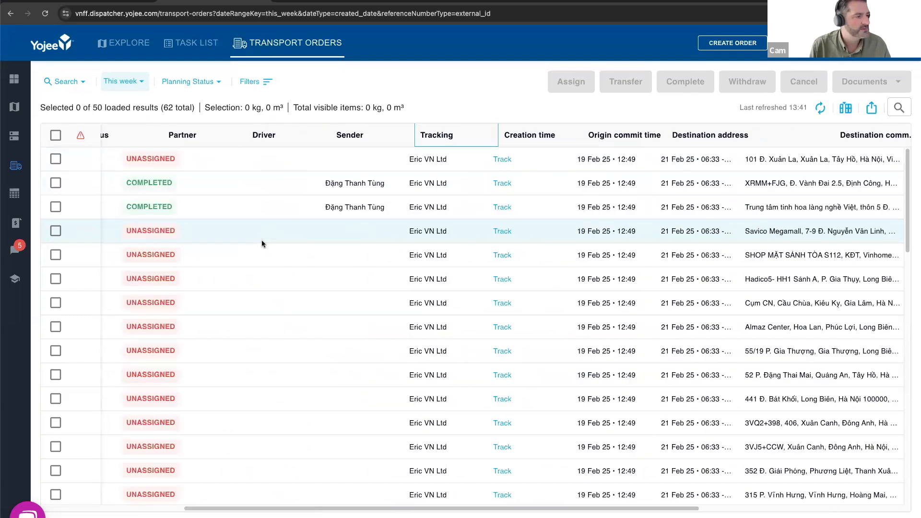
drag(745, 138, 188, 140)
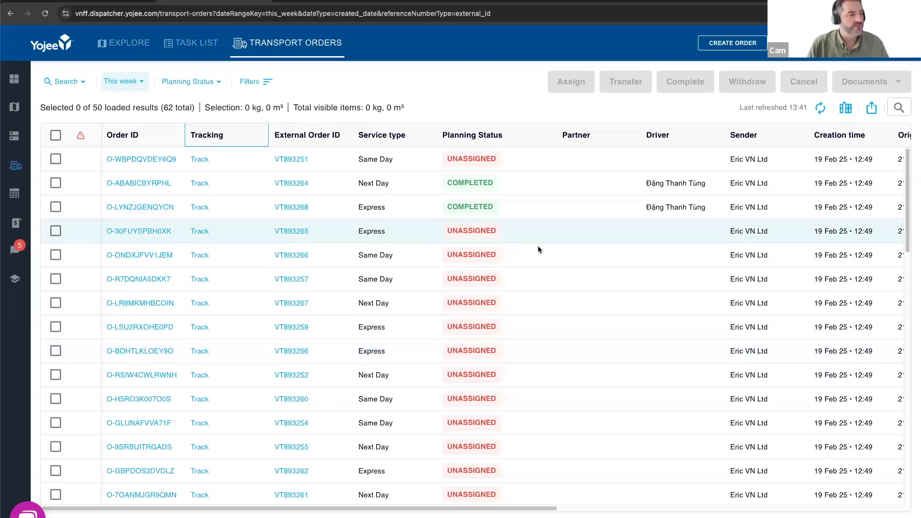
- Save the current column selection as a personal preset named "My View" and set it as default
click(847, 110)
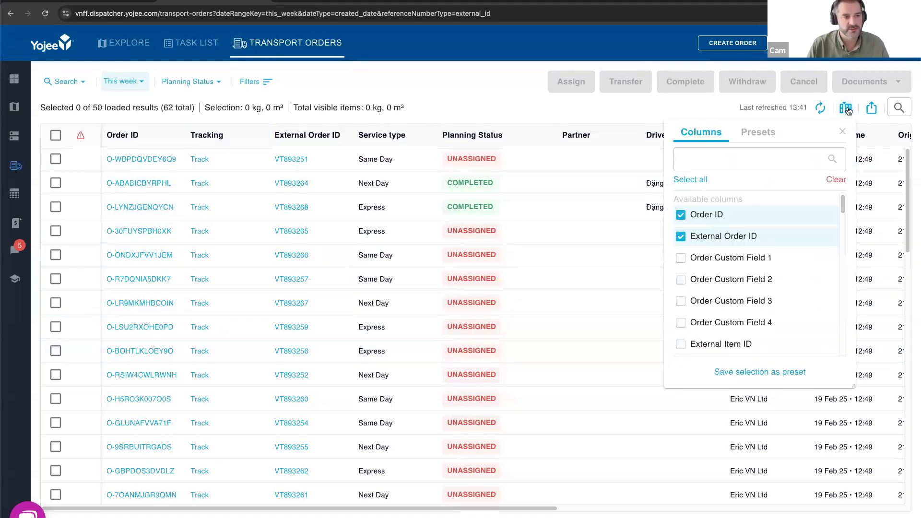
click(787, 376)
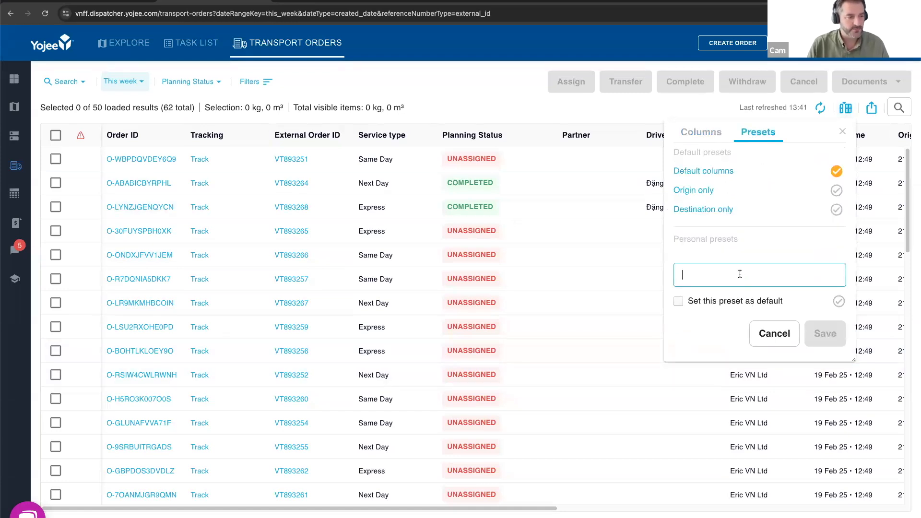
text(My View)
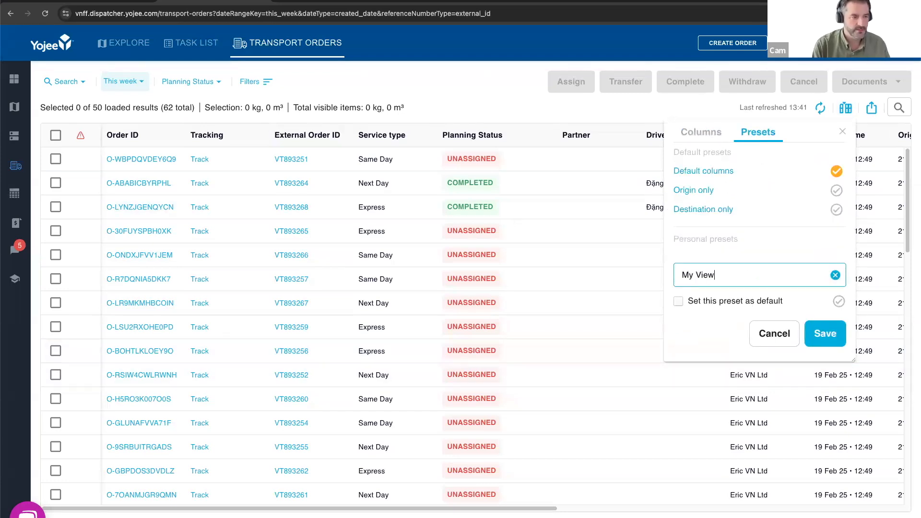
click(680, 302)
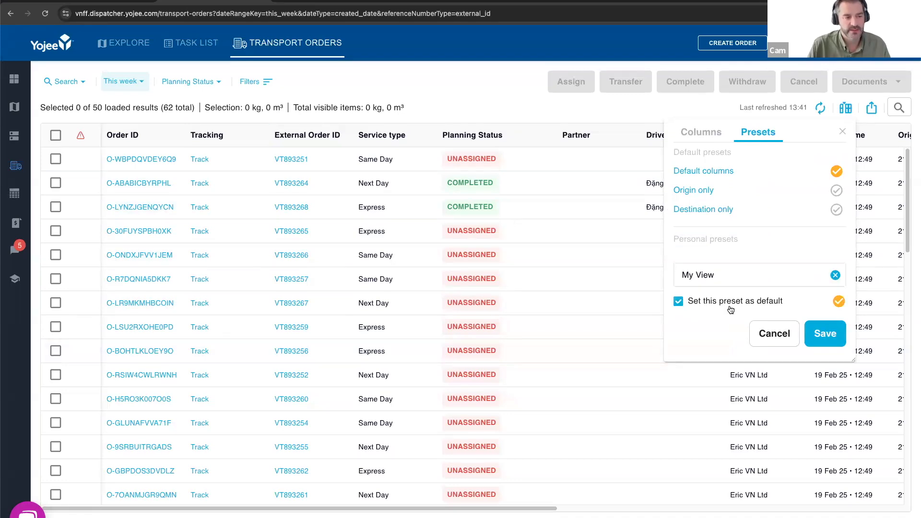
click(835, 338)
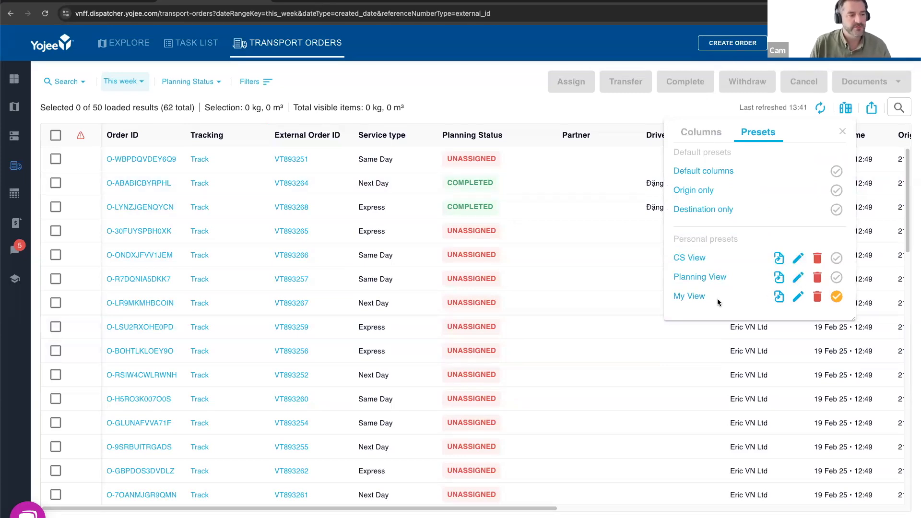
- Apply the CS View column preset, replace it with Planning View and look across the table's columns
click(693, 260)
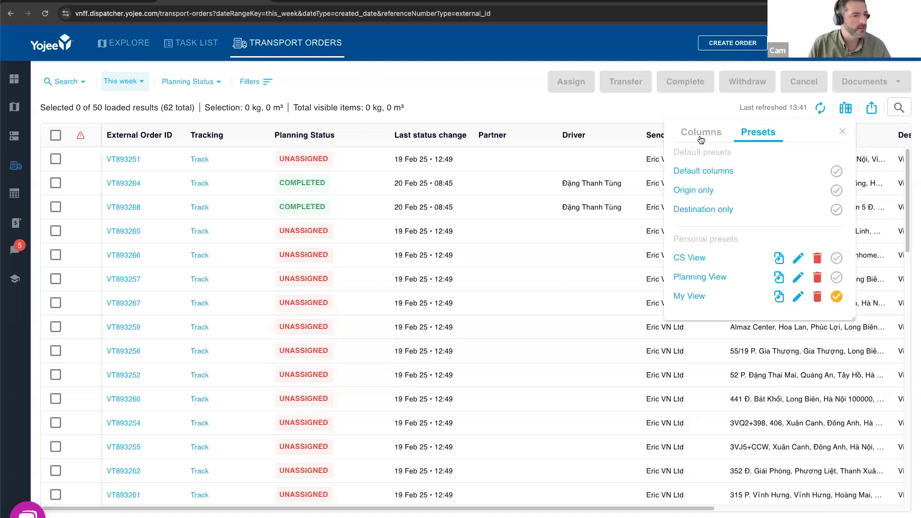
click(840, 134)
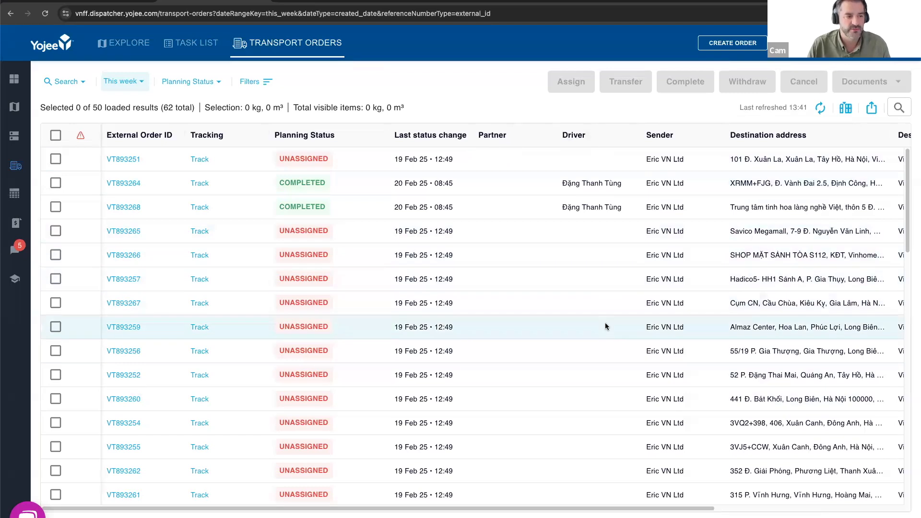
click(844, 111)
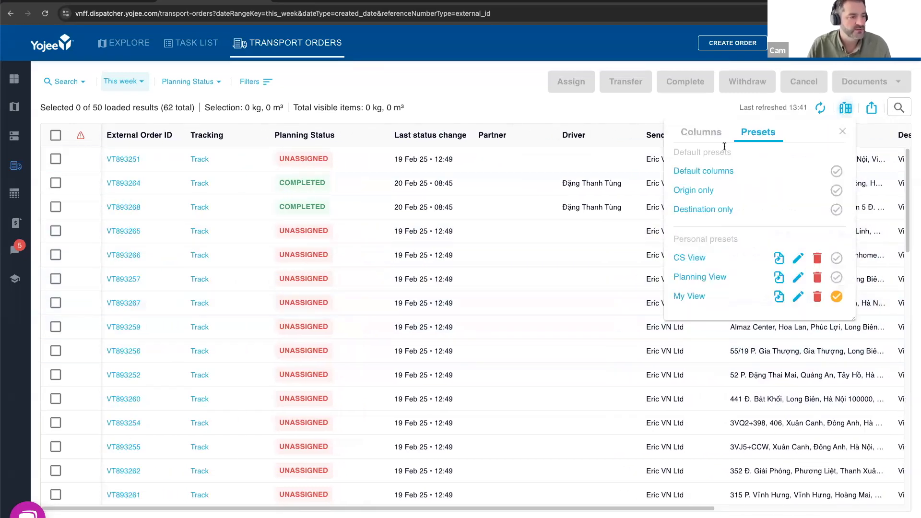
click(697, 278)
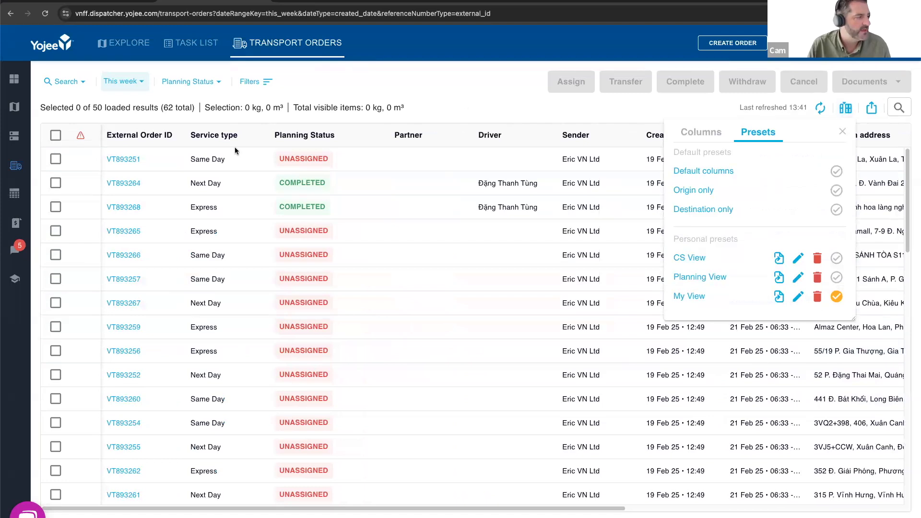
click(517, 311)
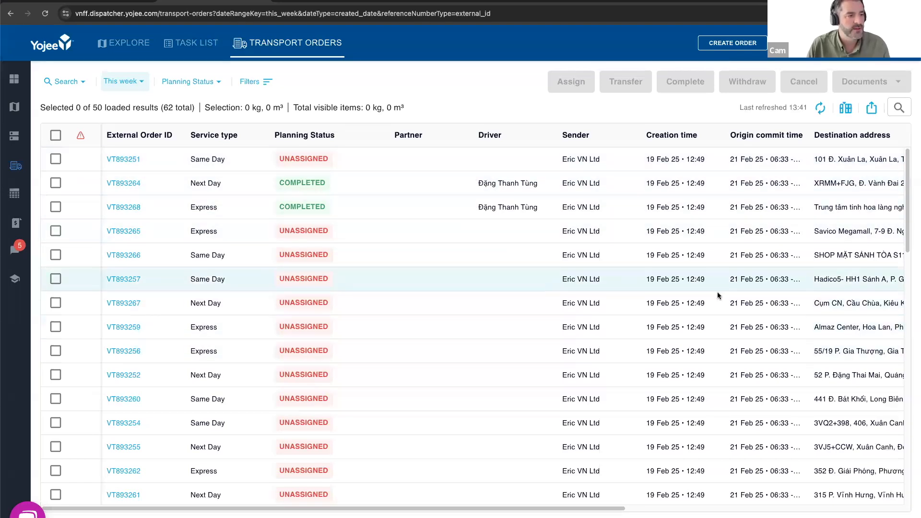
scroll(716, 295, right, 10)
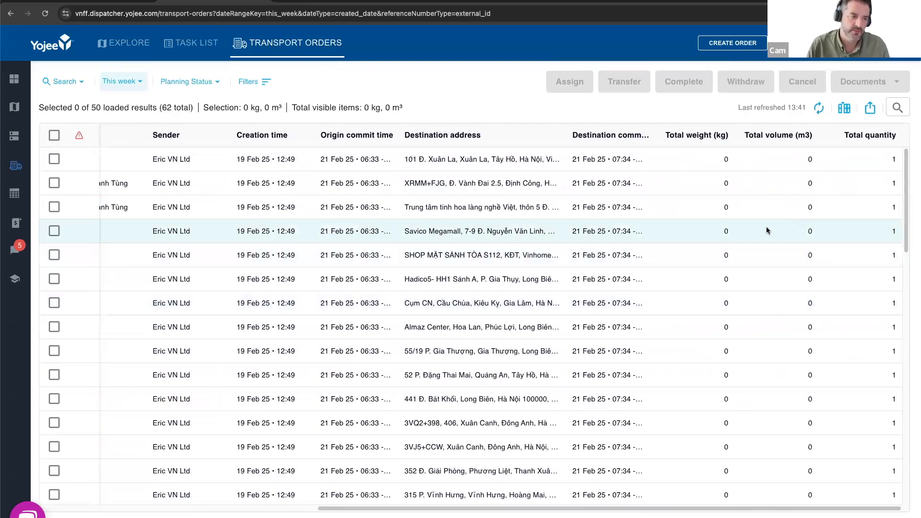
scroll(376, 289, left, 5)
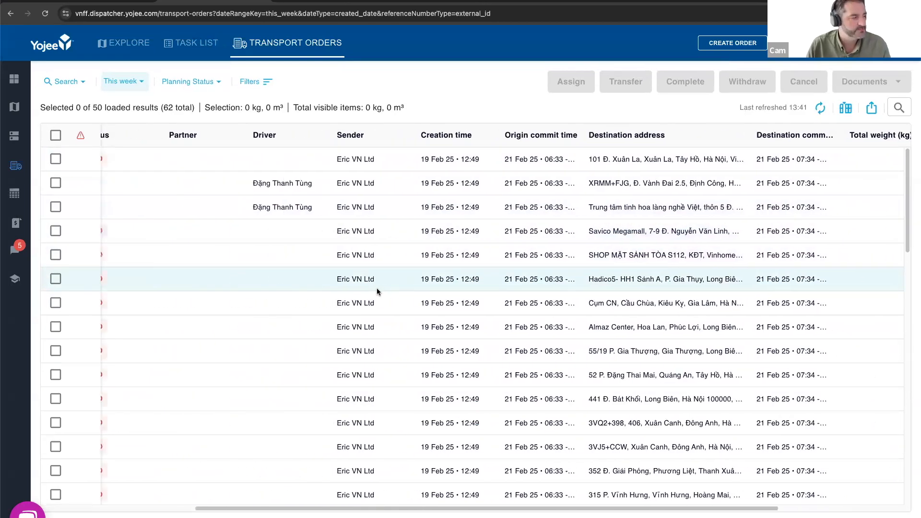
scroll(376, 289, left, 6)
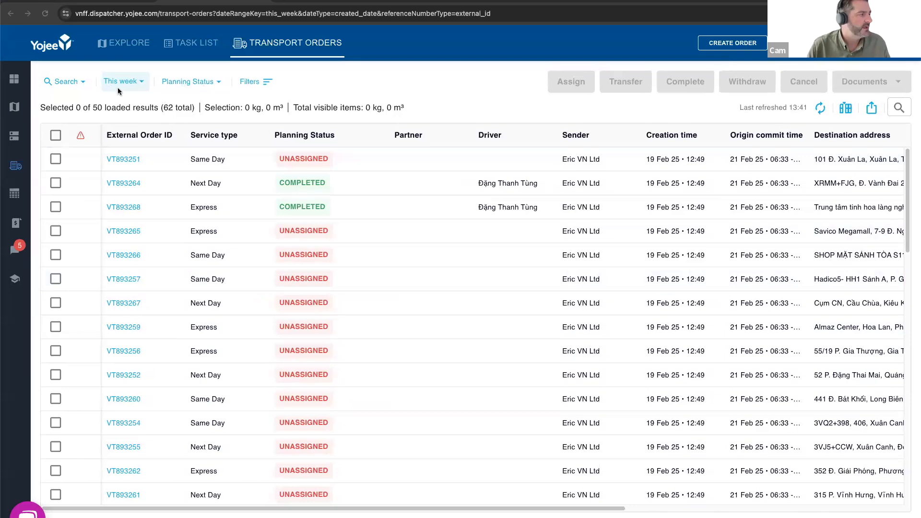
- Filter the orders by Commit to date using the Today preset
click(135, 83)
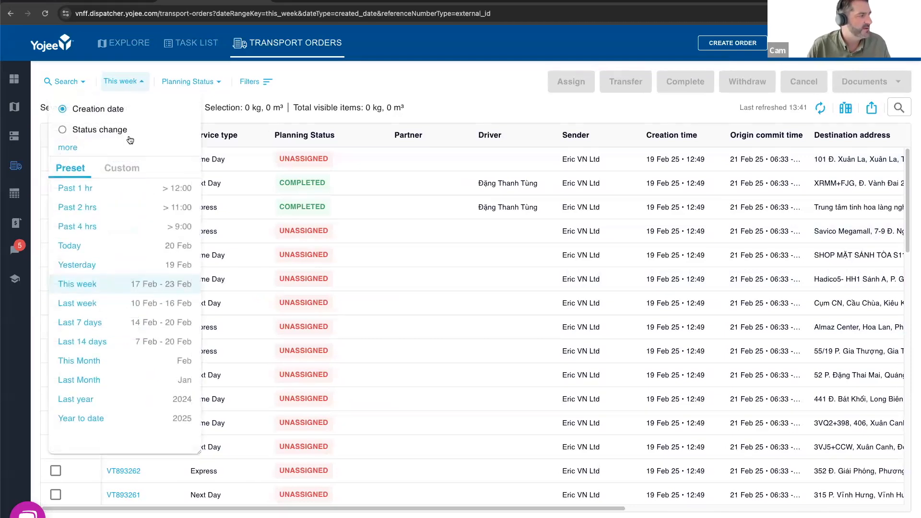
click(68, 147)
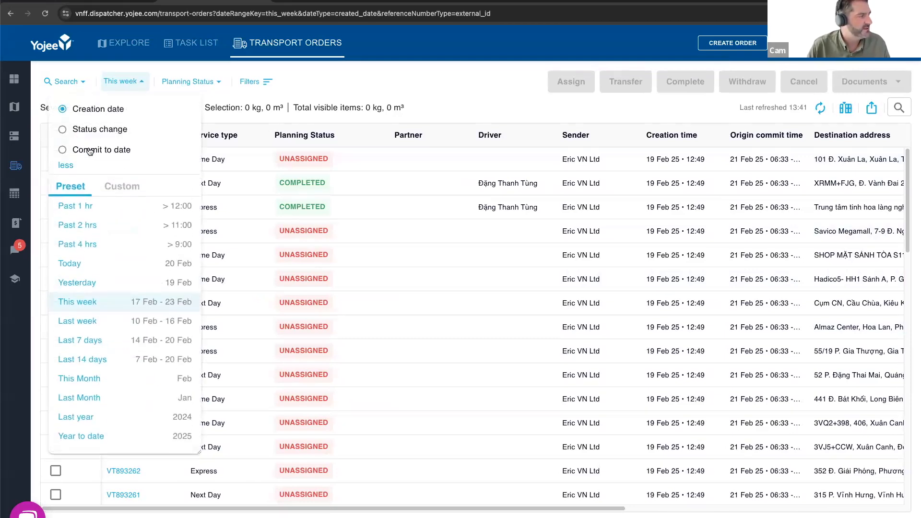
click(73, 151)
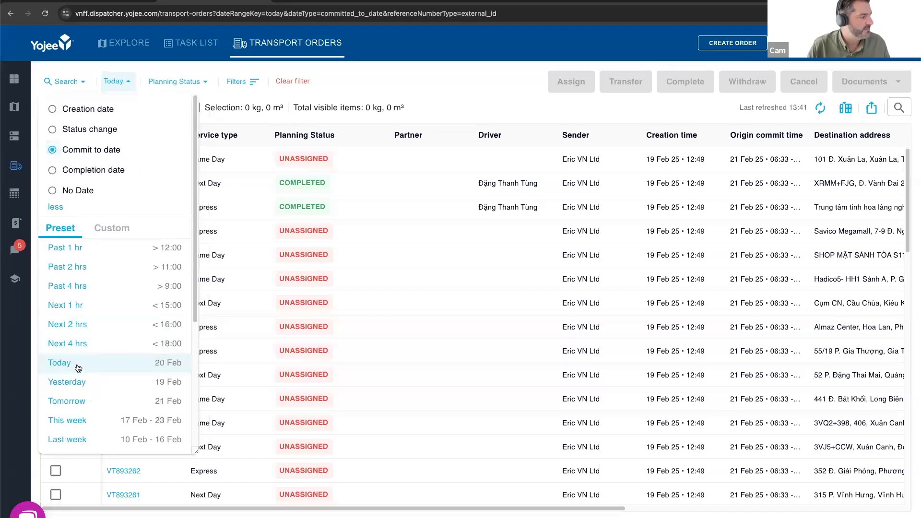
click(78, 363)
- Filter the planning status to Can be assigned and Can be transferred, and look through the matching orders
click(205, 82)
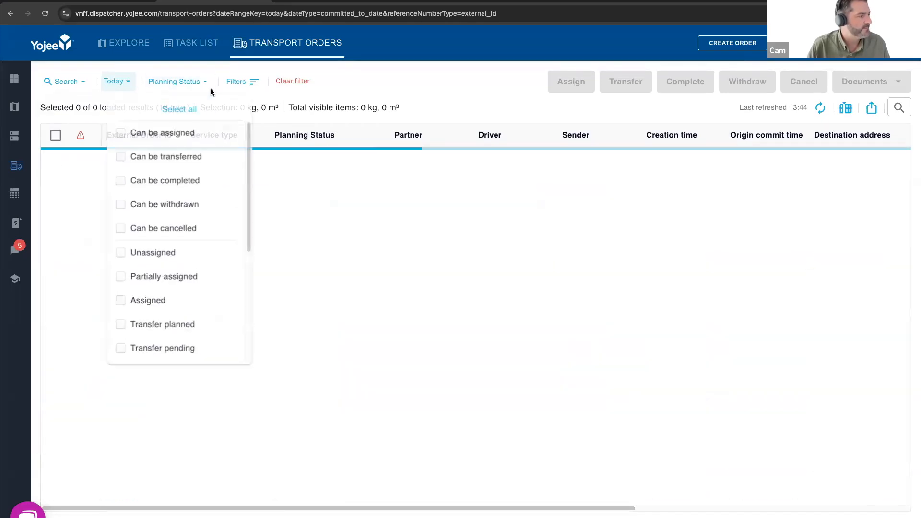
click(121, 136)
click(119, 159)
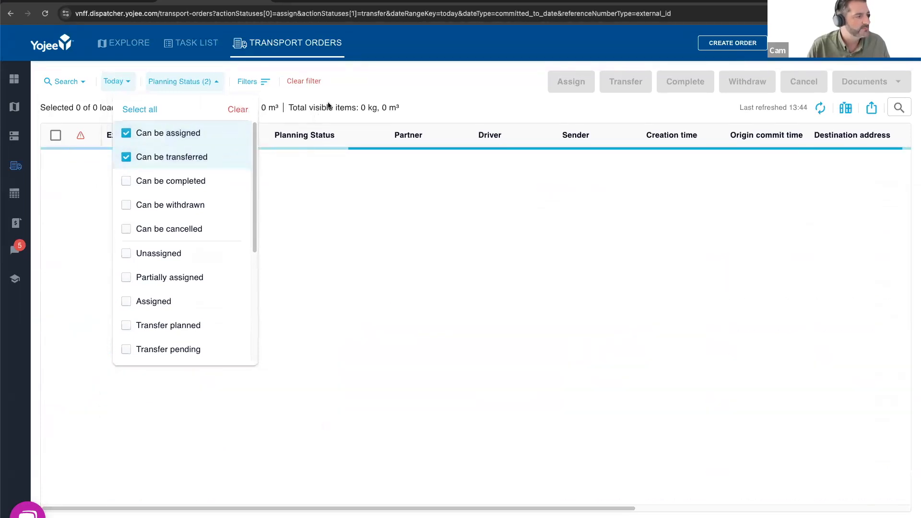
click(329, 102)
scroll(439, 292, down, 1)
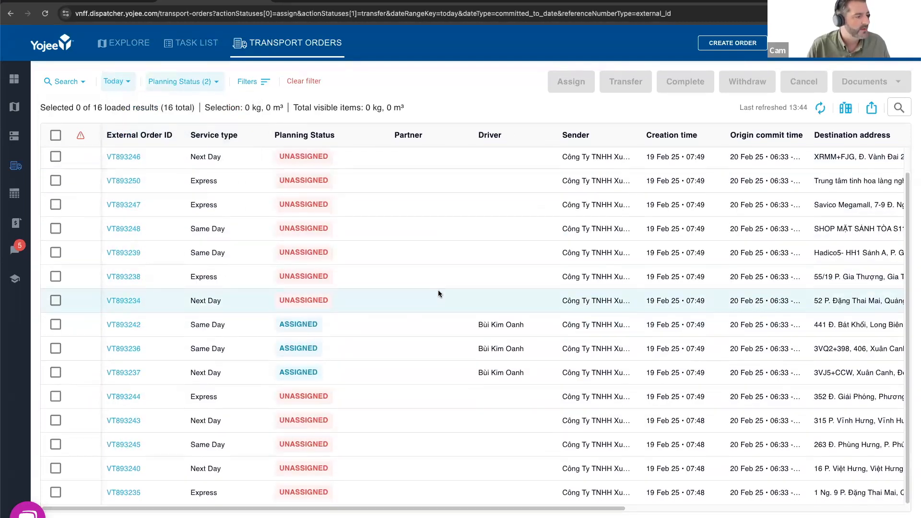
scroll(524, 309, up, 1)
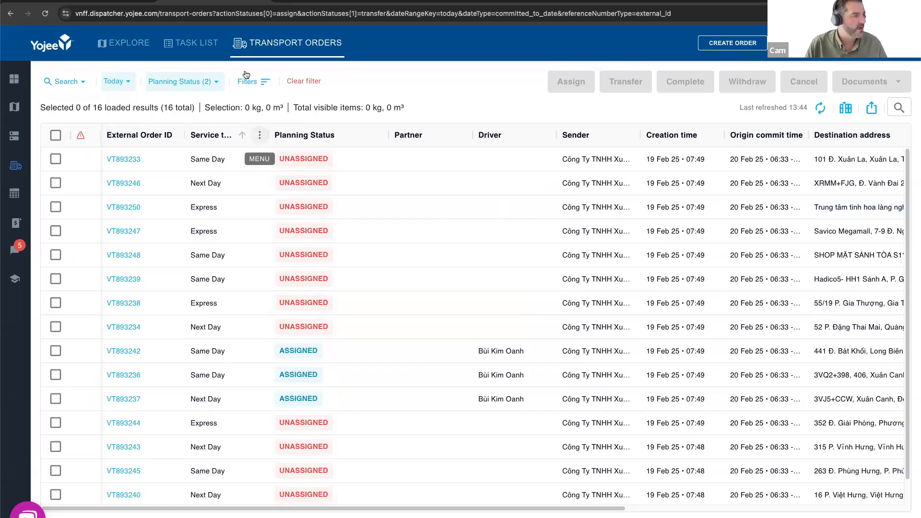
- Save the current date and planning status filters as a new saved filter named "Assigned for tomorrow"
click(259, 86)
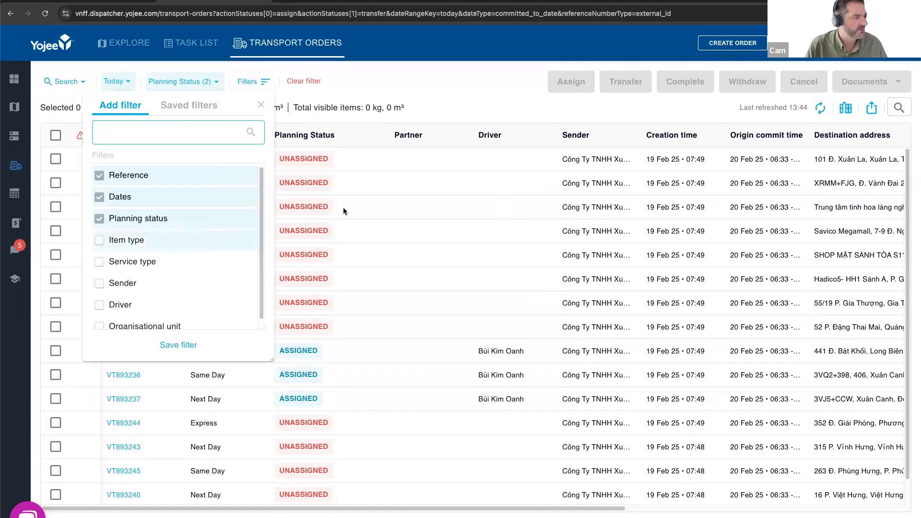
click(173, 346)
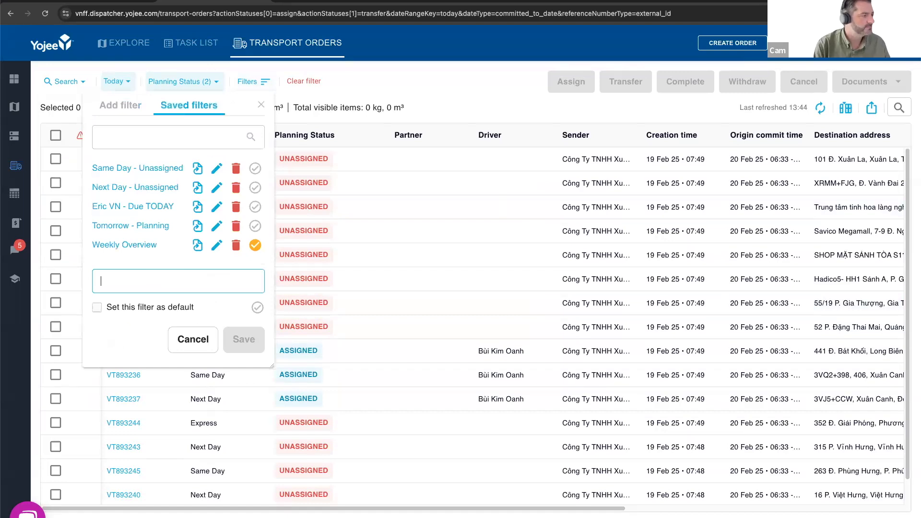
text(Assigned for tomorrow)
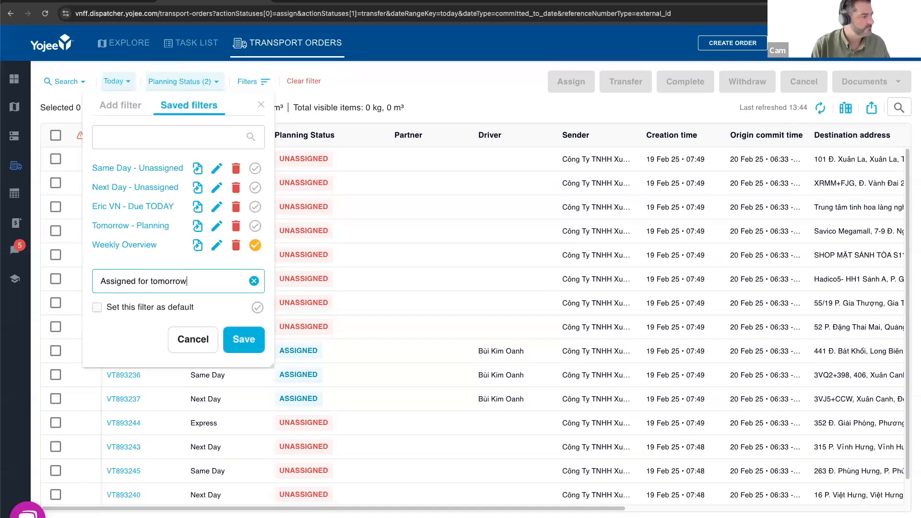
click(229, 341)
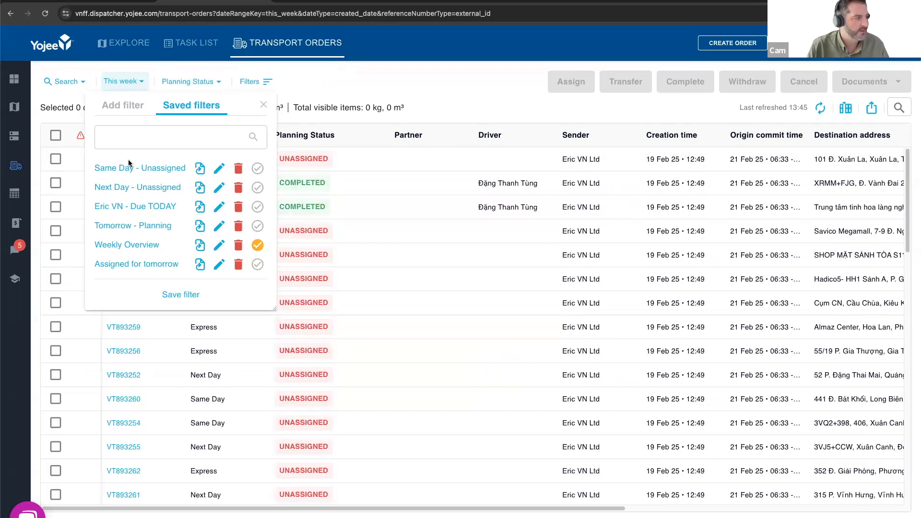
- Try the saved filters Tomorrow - Planning, Eric VN - Due TODAY and Next Day - Unassigned in turn, and view the matching orders
click(139, 228)
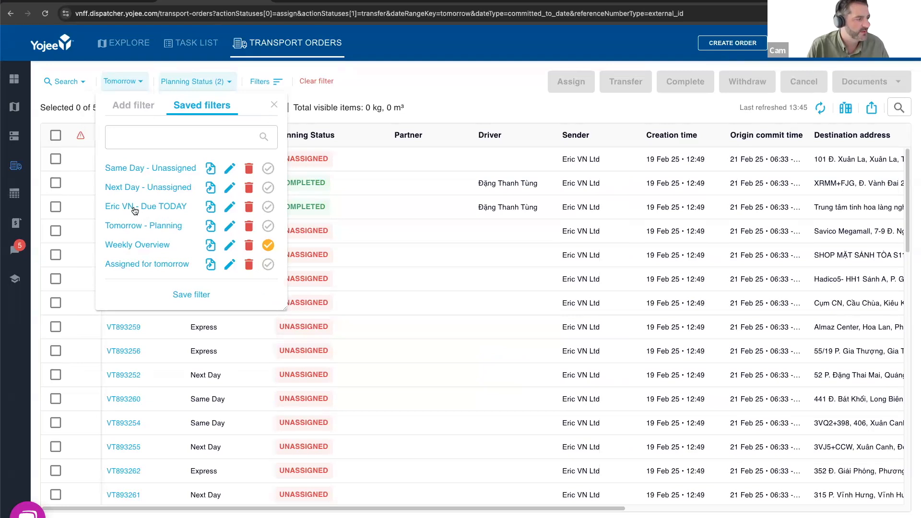
click(135, 209)
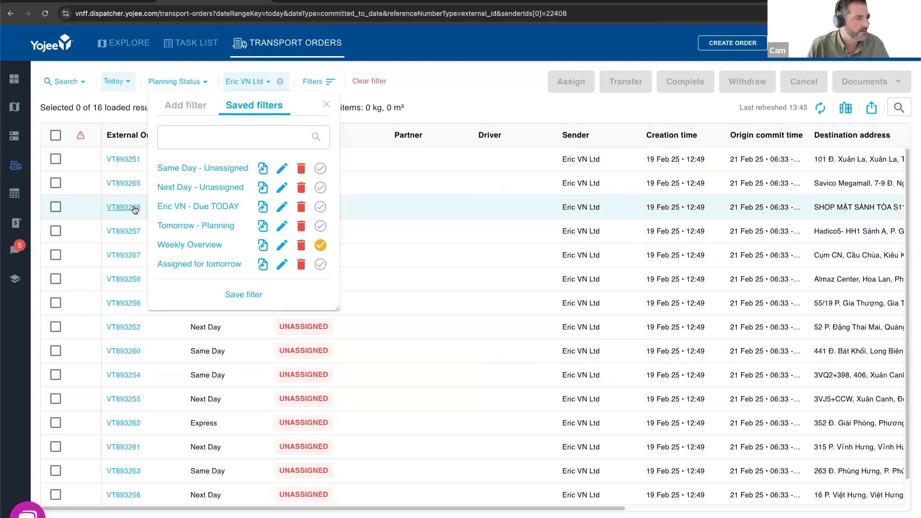
click(191, 188)
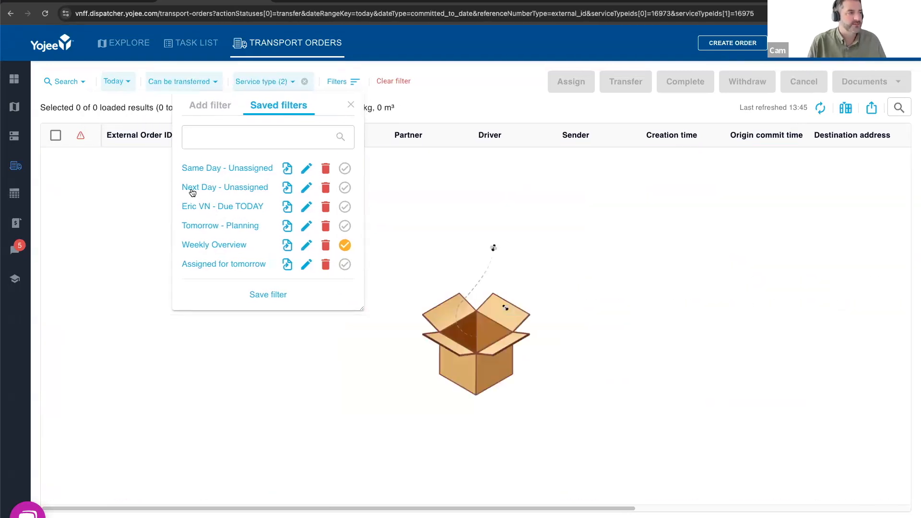
click(419, 106)
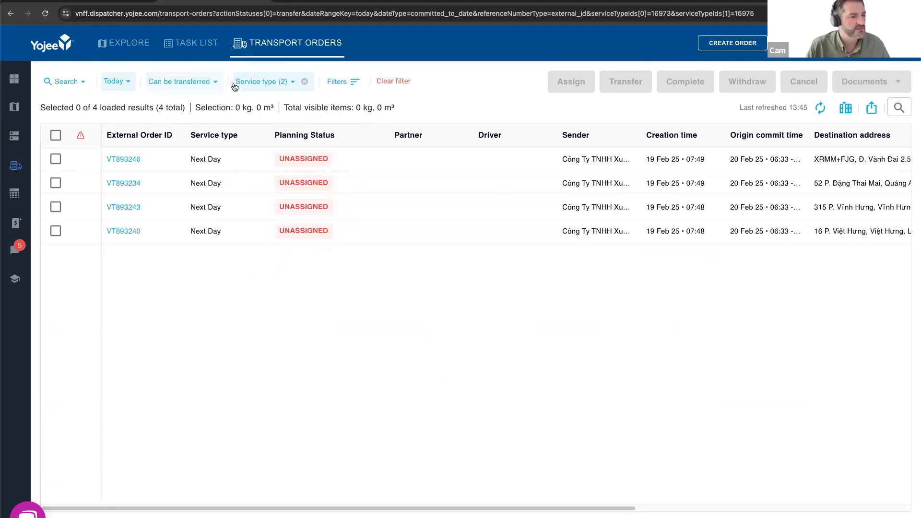
- Apply the CS View column preset to the orders table
click(845, 109)
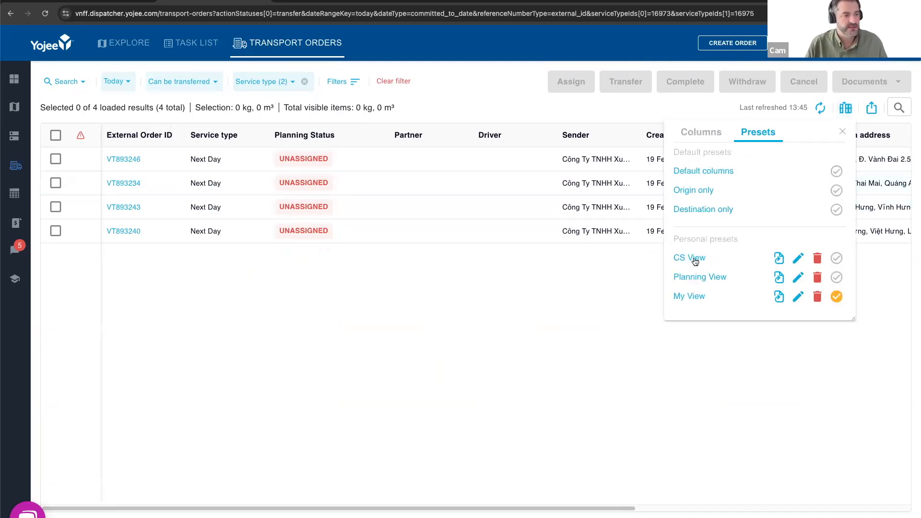
click(684, 260)
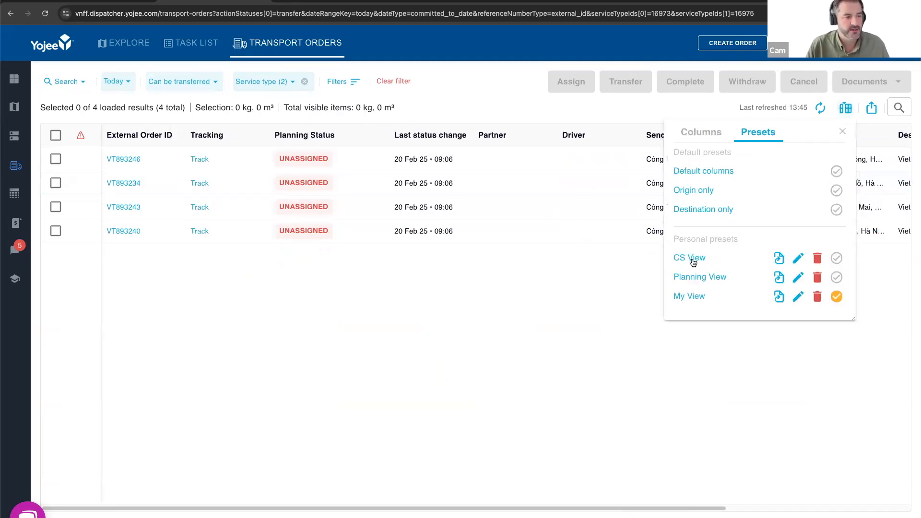
click(843, 132)
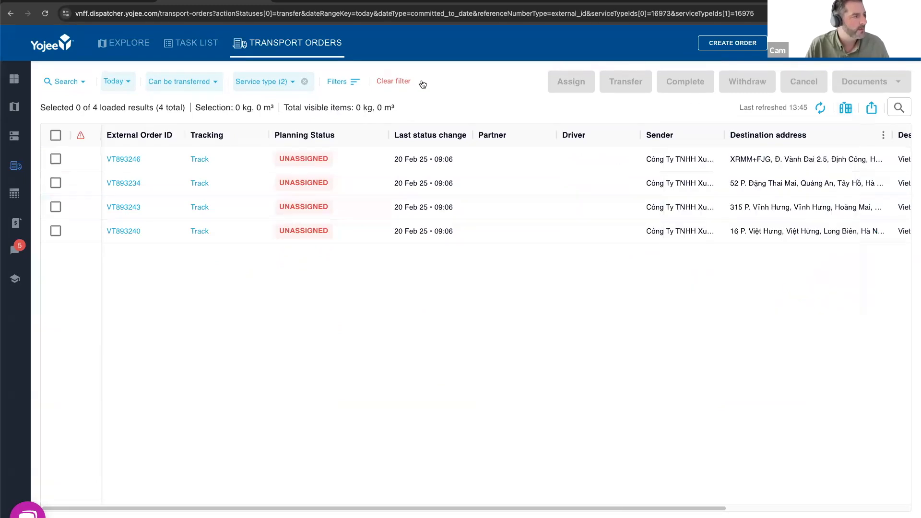
- Apply the Eric VN - Due TODAY saved filter and change its Commit to date range to This week
click(354, 83)
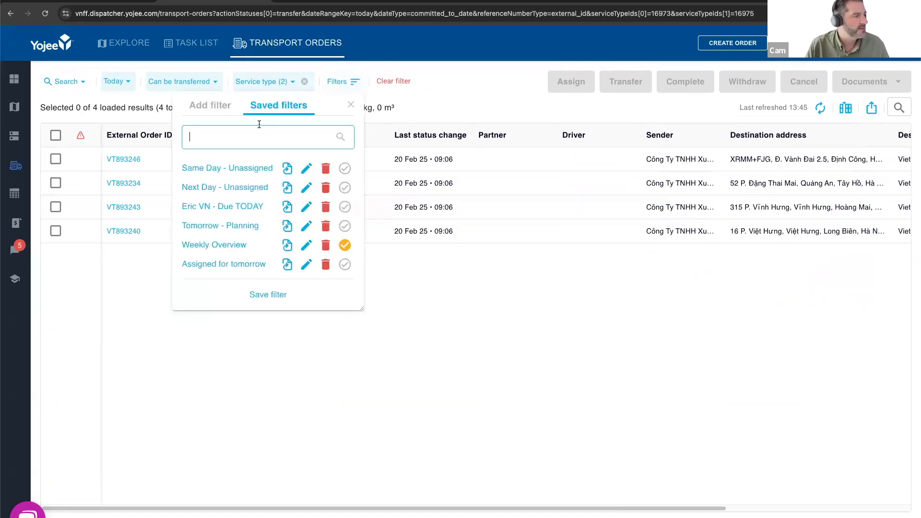
click(197, 209)
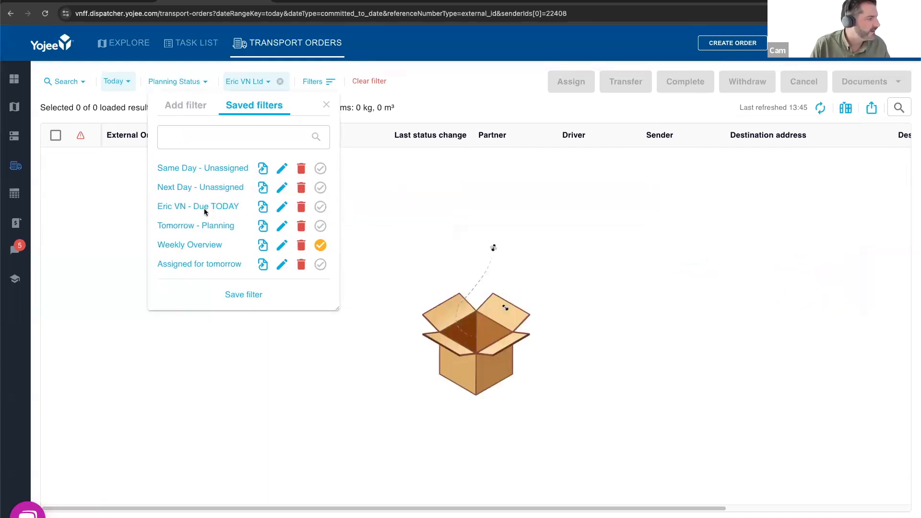
click(475, 191)
click(268, 84)
click(124, 94)
click(125, 81)
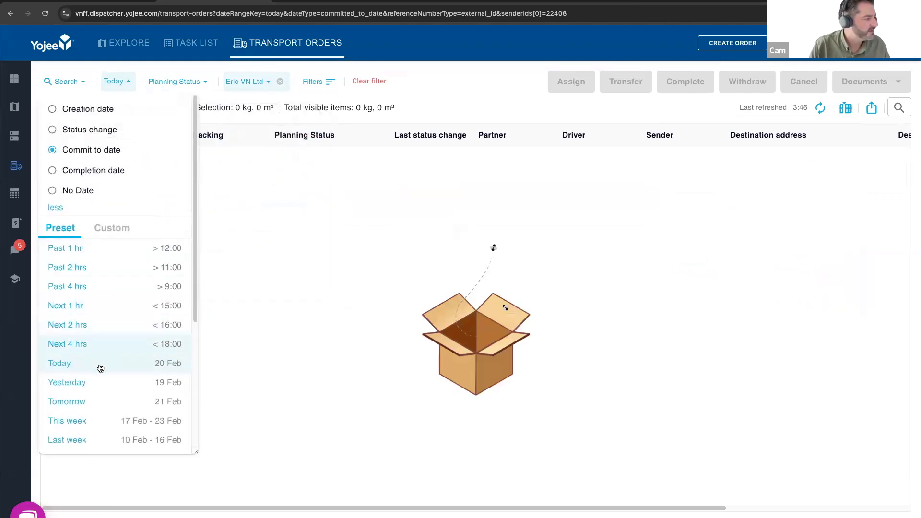
click(111, 420)
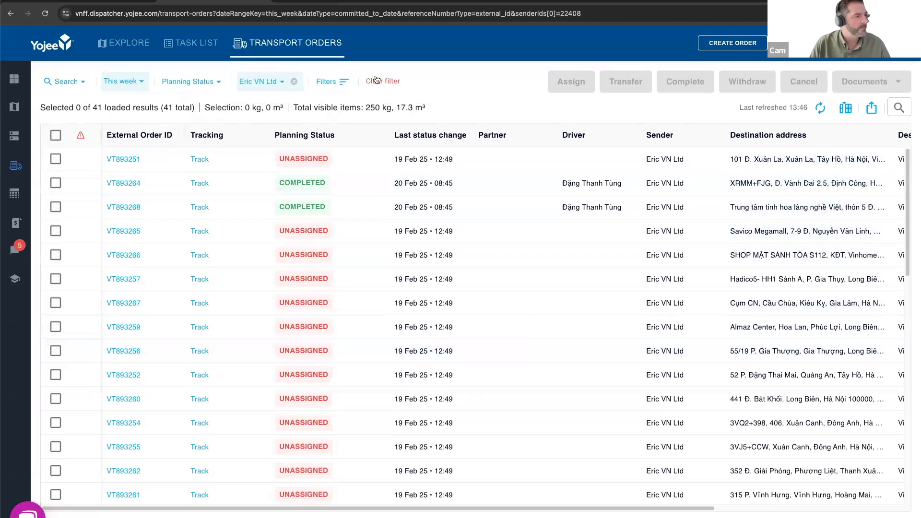
- Update the Eric VN - Due TODAY saved filter with the currently selected filters
click(344, 84)
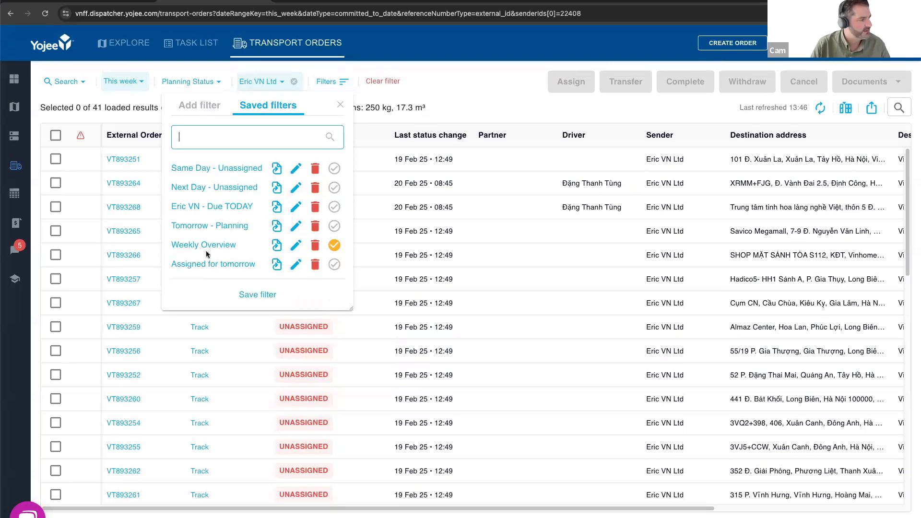
click(339, 82)
click(335, 82)
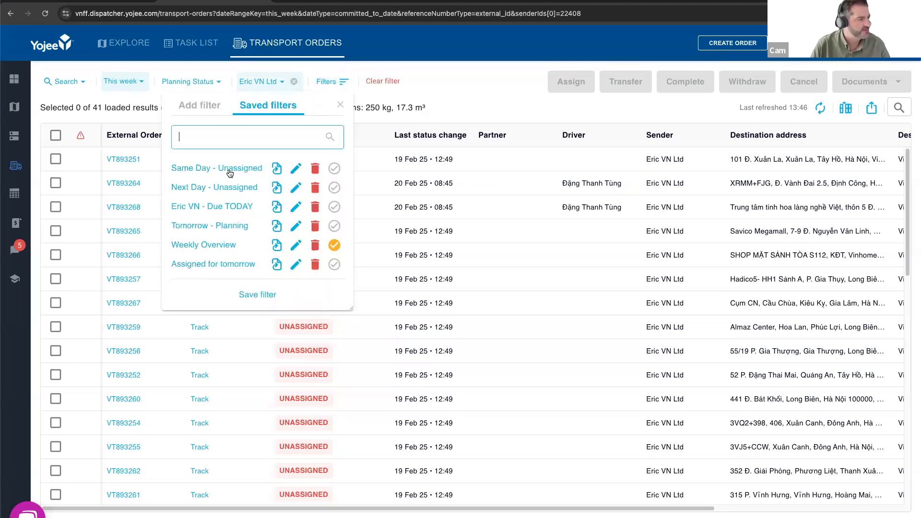
click(277, 207)
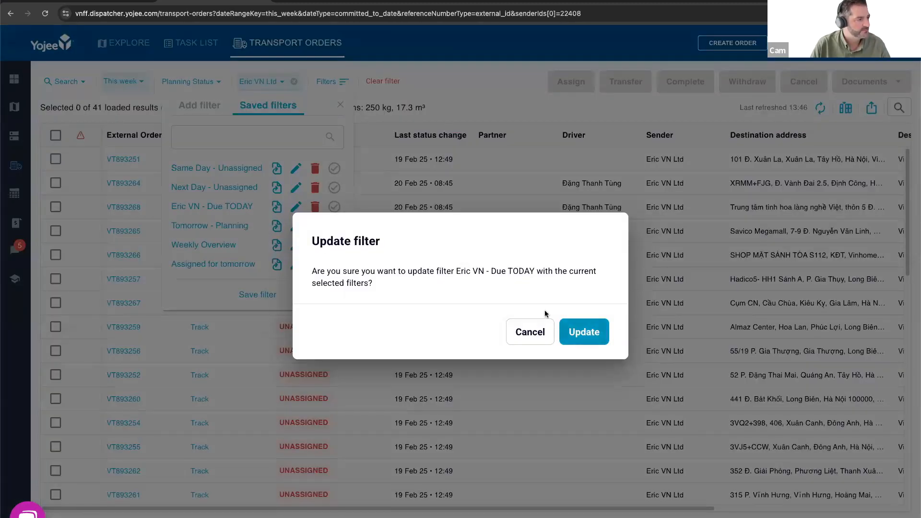
key(Return)
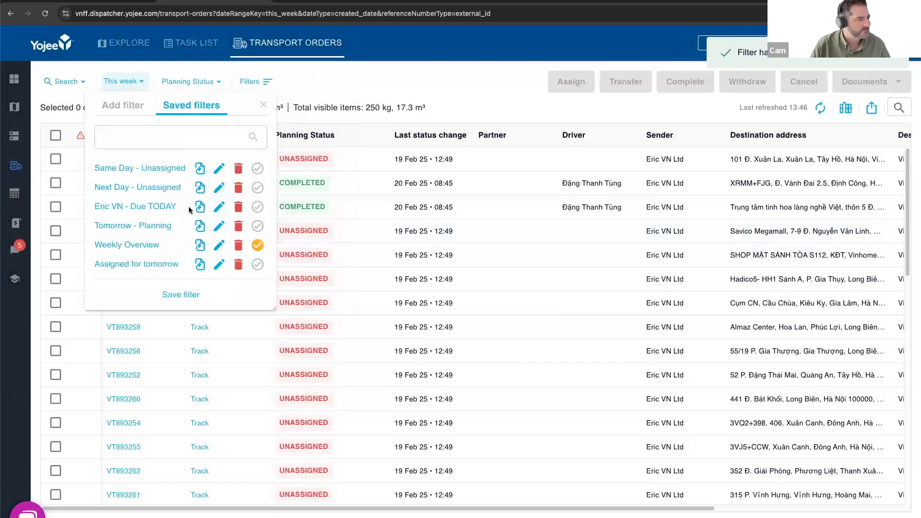
- Rename the updated saved filter to "Eric VN - Due THIS WEEK"
click(220, 209)
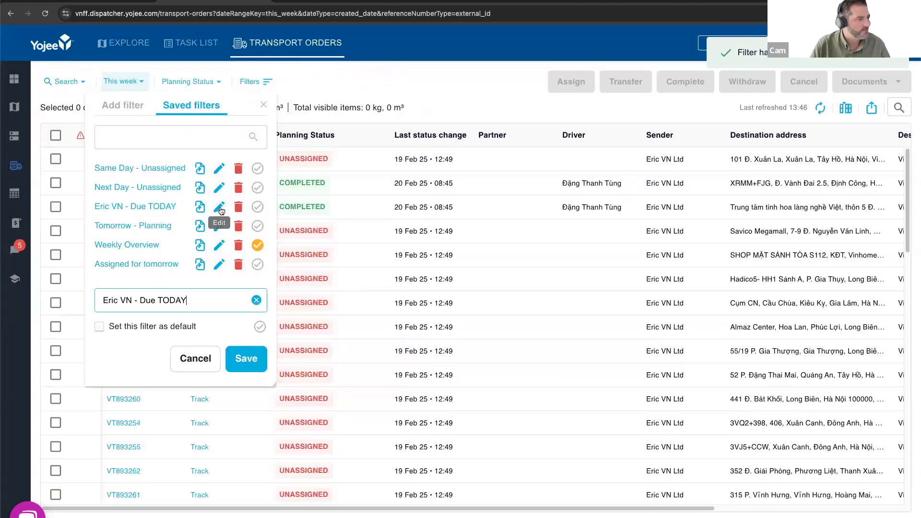
double_click(170, 301)
text(T)
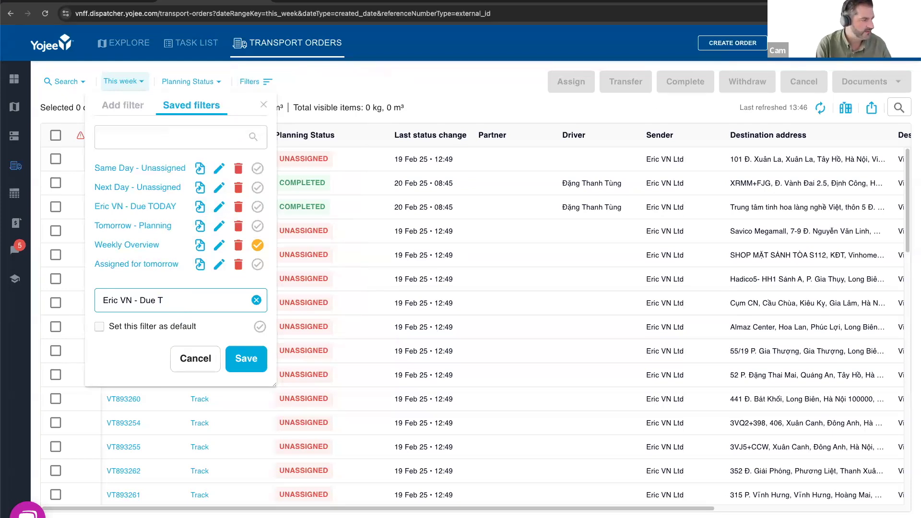
text(hieIS WEEK)
click(246, 358)
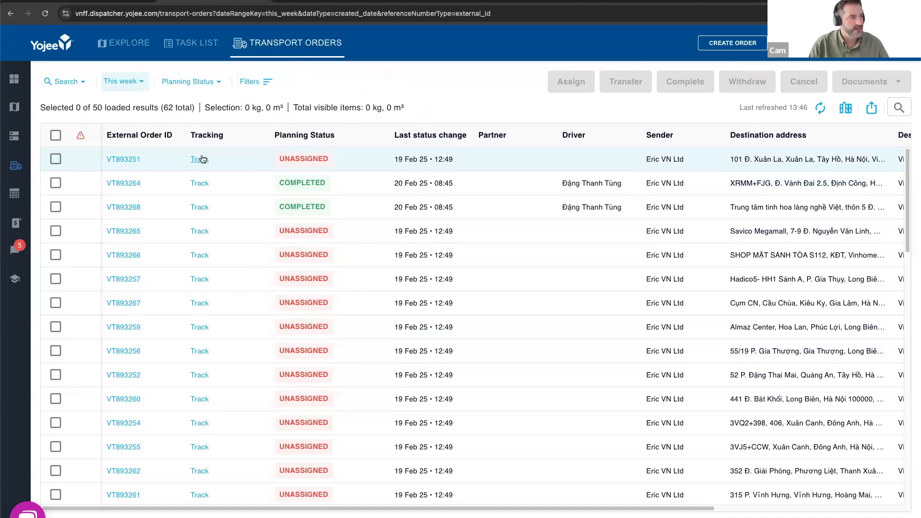
- View the first order's customer tracking page and its web address, and return to the transport orders table
click(200, 160)
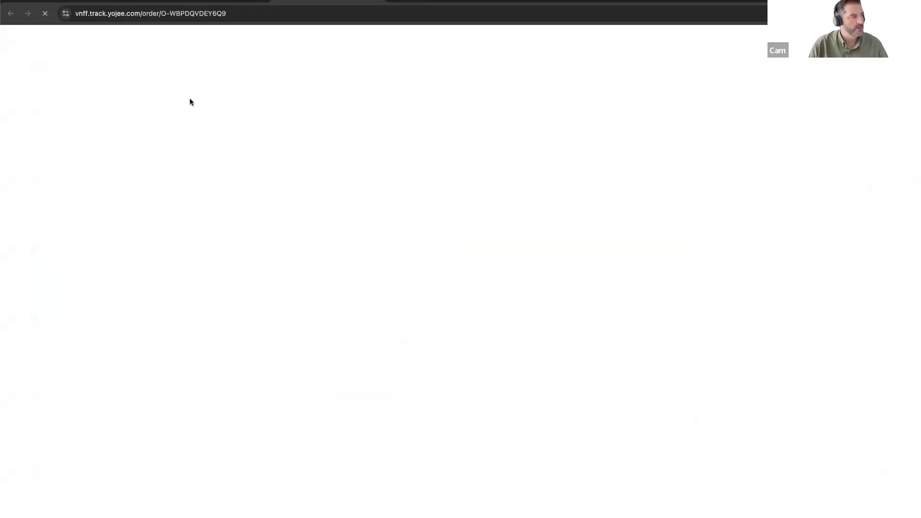
click(214, 13)
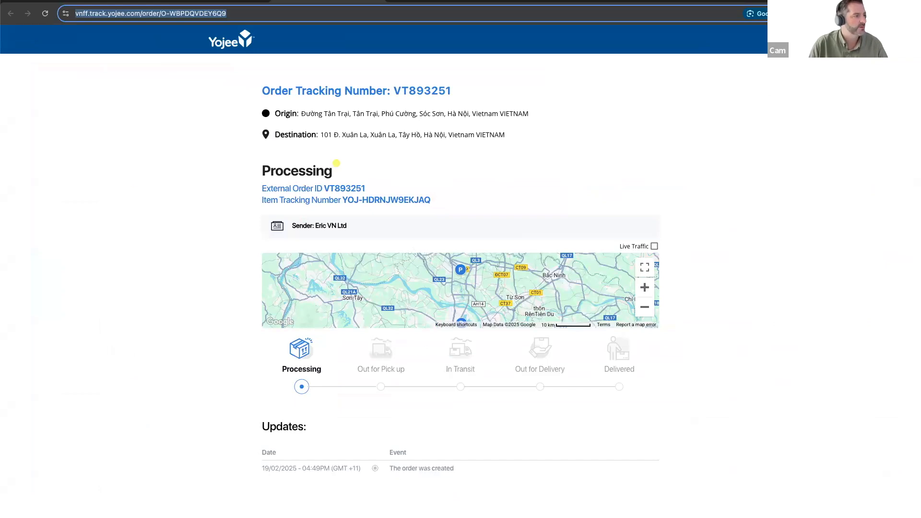
click(232, 0)
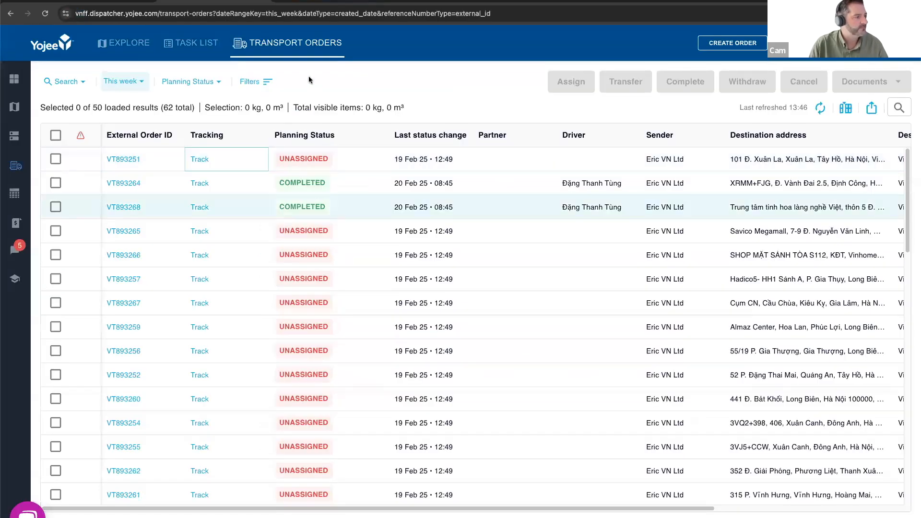
scroll(236, 276, down, 1)
scroll(235, 277, up, 1)
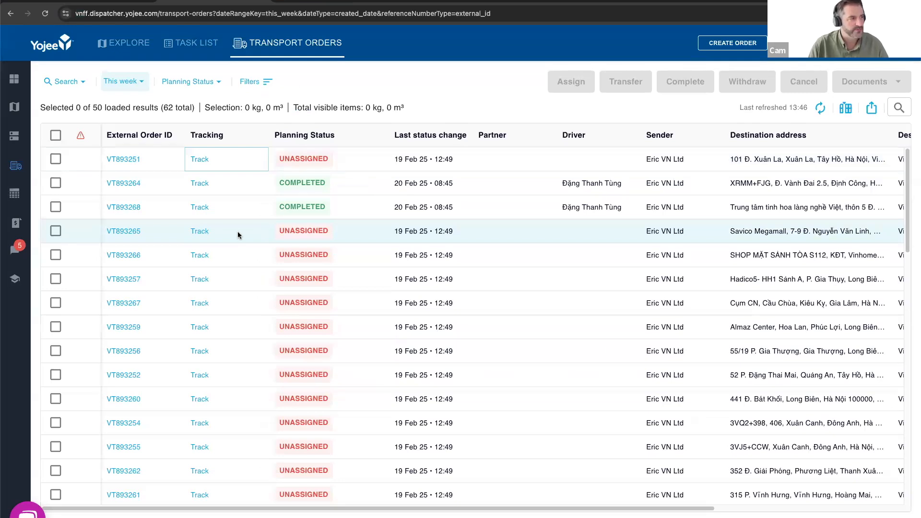
- Switch the orders table to the Planning View column preset
click(846, 109)
click(688, 278)
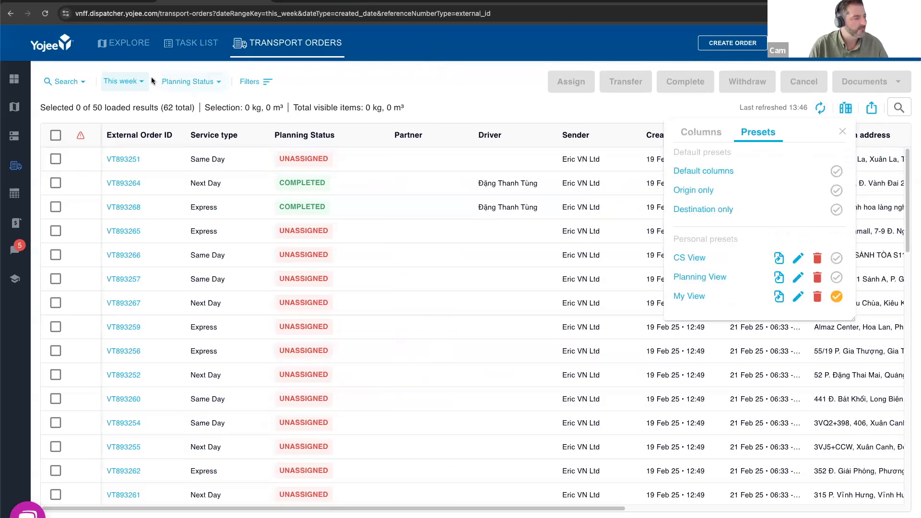
click(591, 106)
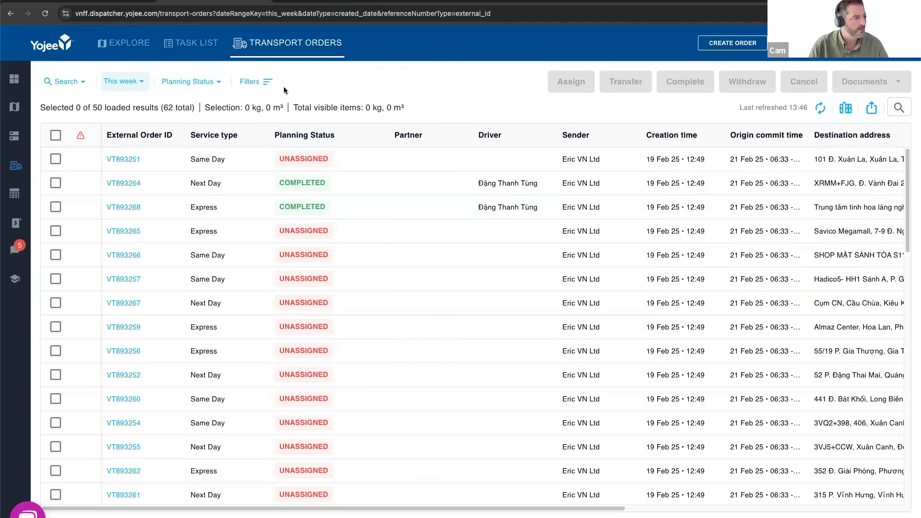
- Switch between the Same Day - Unassigned and Next Day - Unassigned saved filters, and show the Same Day orders for This week
click(263, 83)
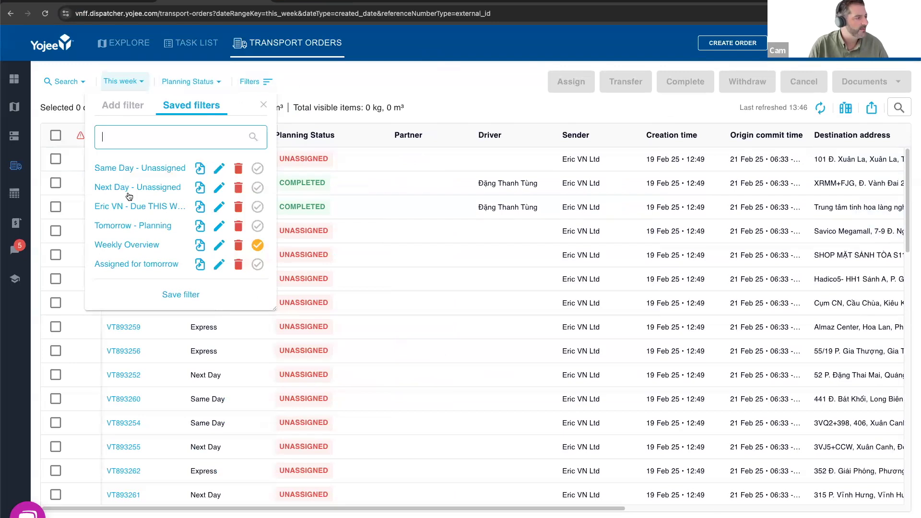
click(114, 173)
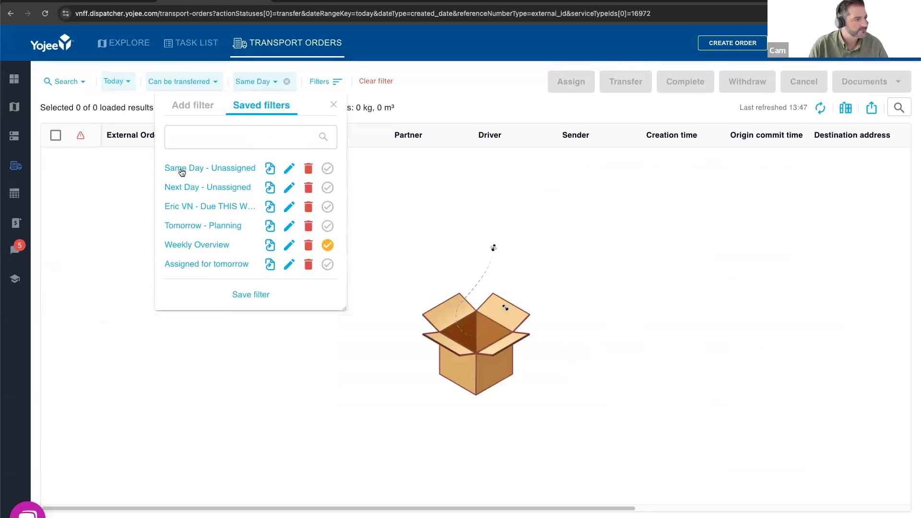
click(182, 190)
click(190, 172)
click(189, 172)
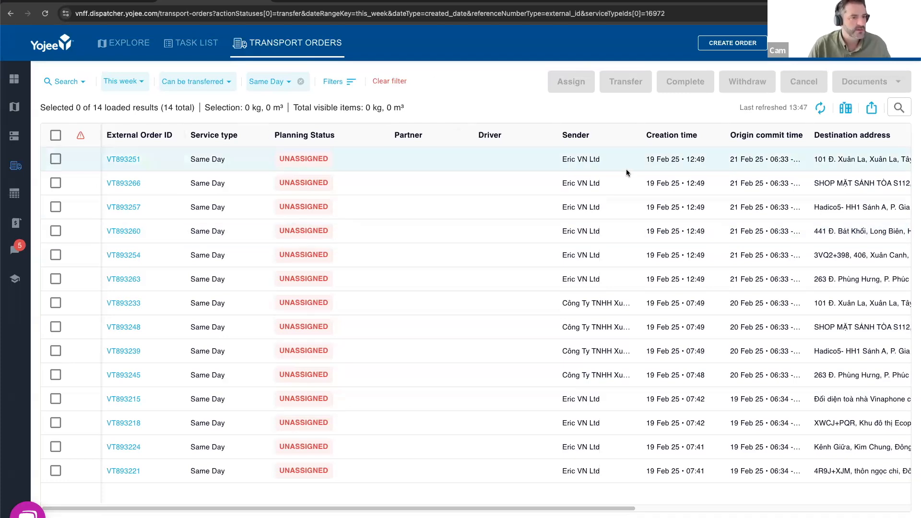
- Display the column presets and apply the Next Day - Unassigned saved filter to the orders
click(845, 107)
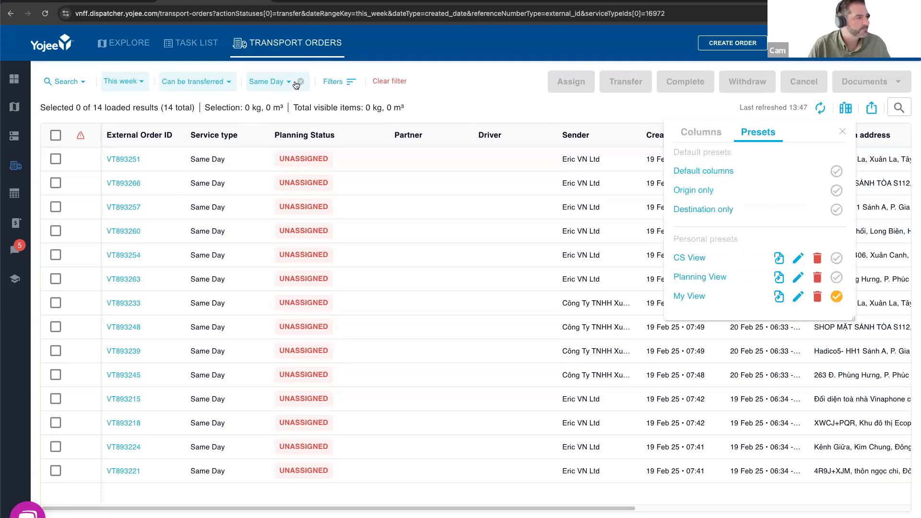
click(343, 86)
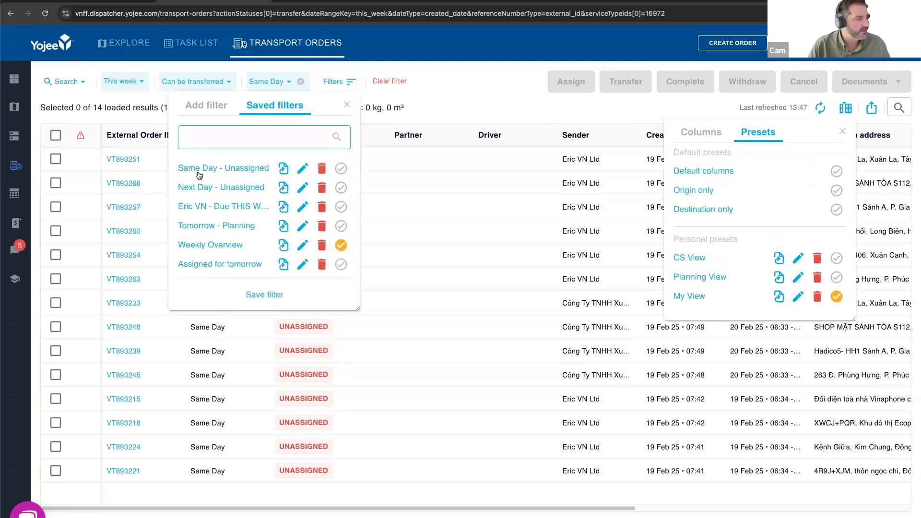
click(198, 188)
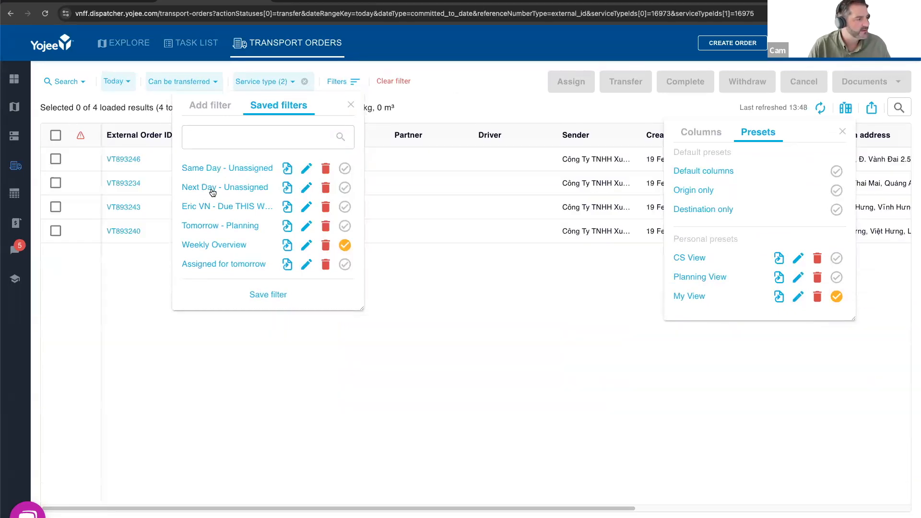
click(531, 305)
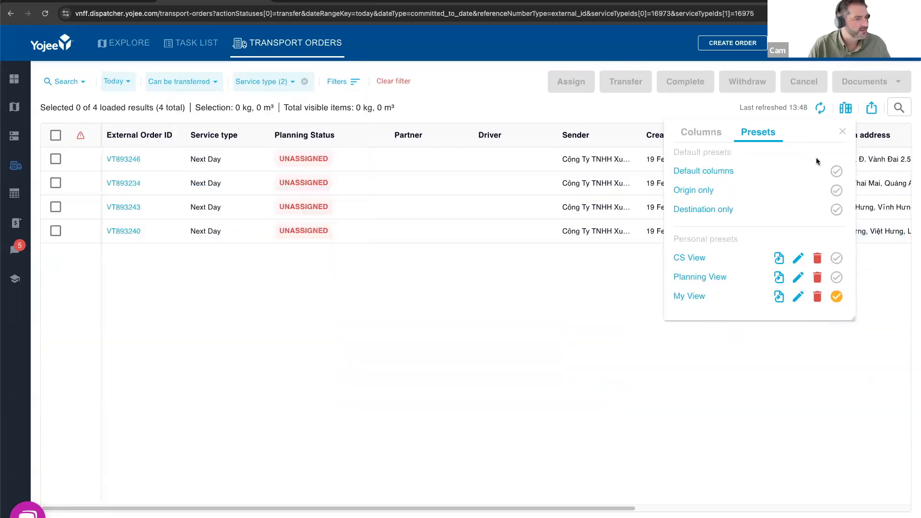
- Plan the transfer of the first two unassigned orders to Hung Vuong Road Transport Company without informing the partner
click(842, 131)
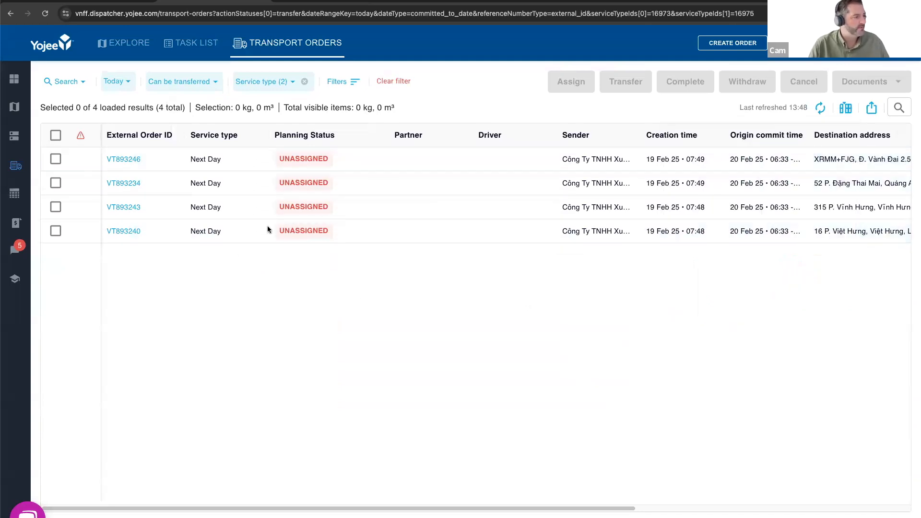
click(56, 159)
click(56, 182)
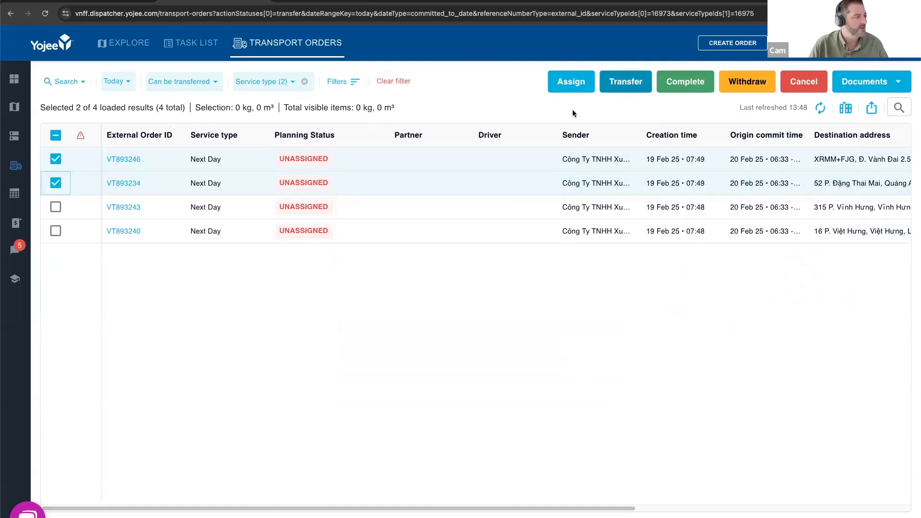
click(622, 83)
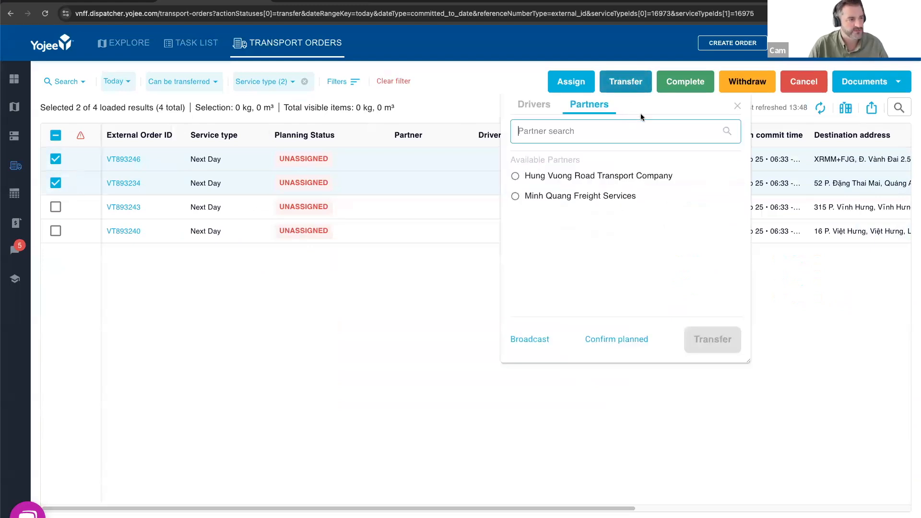
click(515, 177)
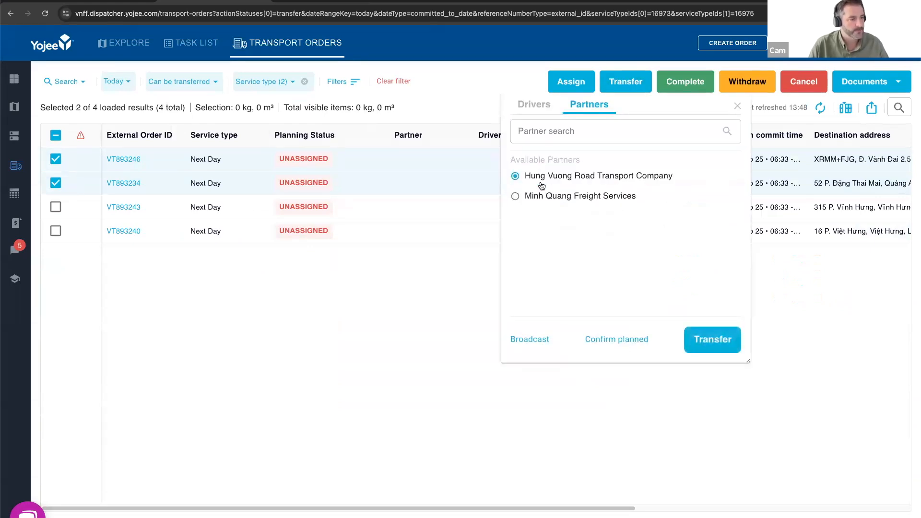
click(708, 337)
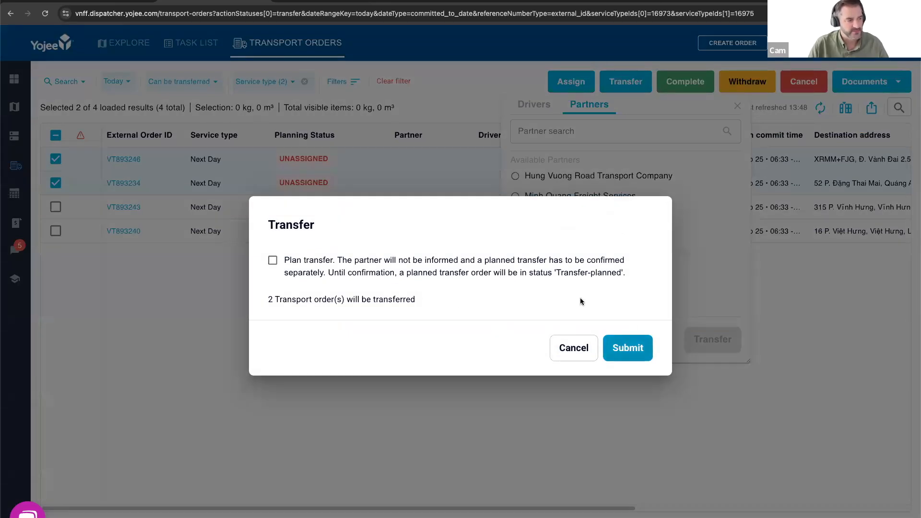
click(273, 260)
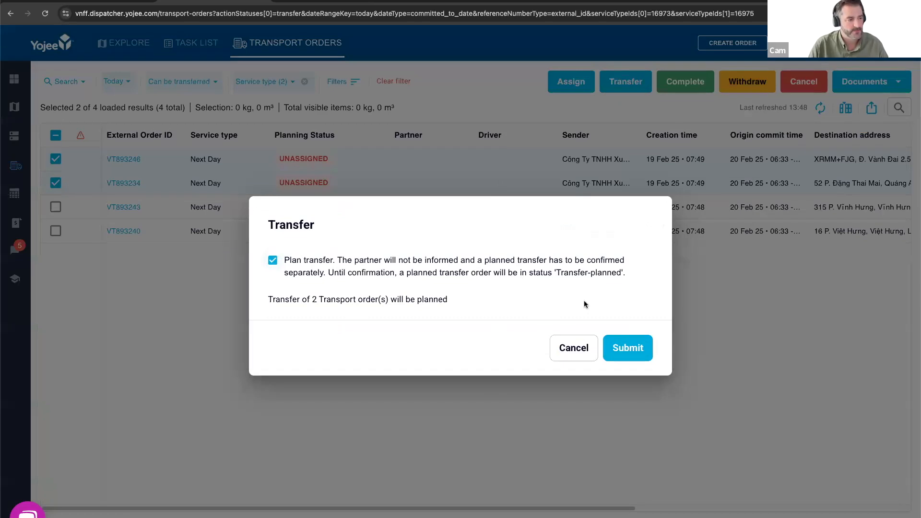
click(631, 351)
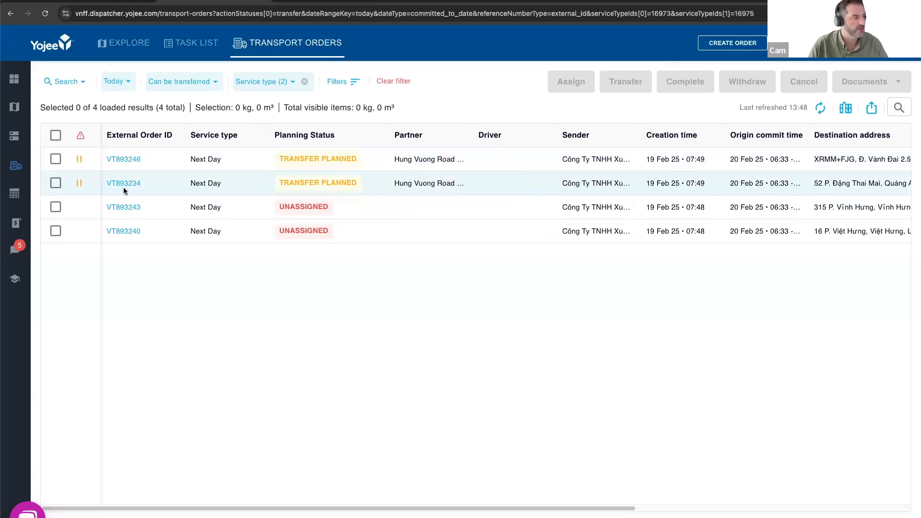
- Plan the transfer of the two remaining unassigned orders to Minh Quang Freight Services
click(56, 206)
click(55, 231)
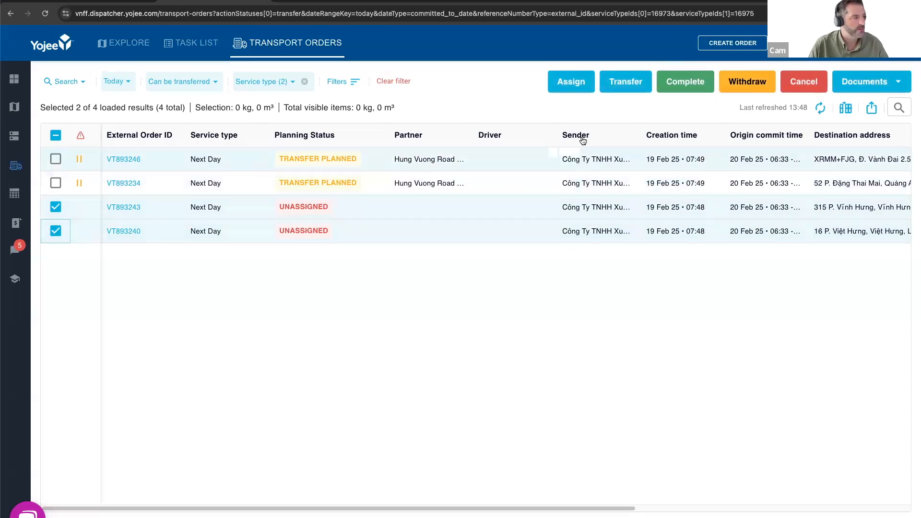
click(640, 90)
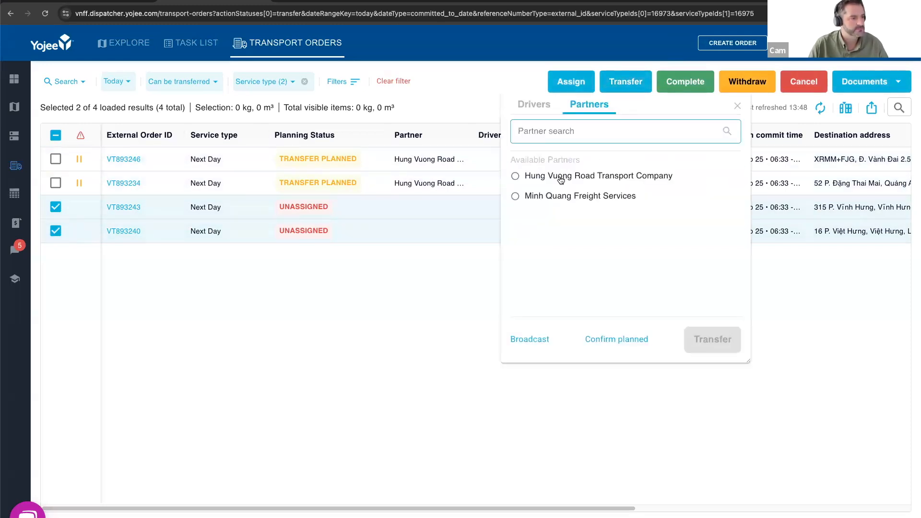
click(540, 197)
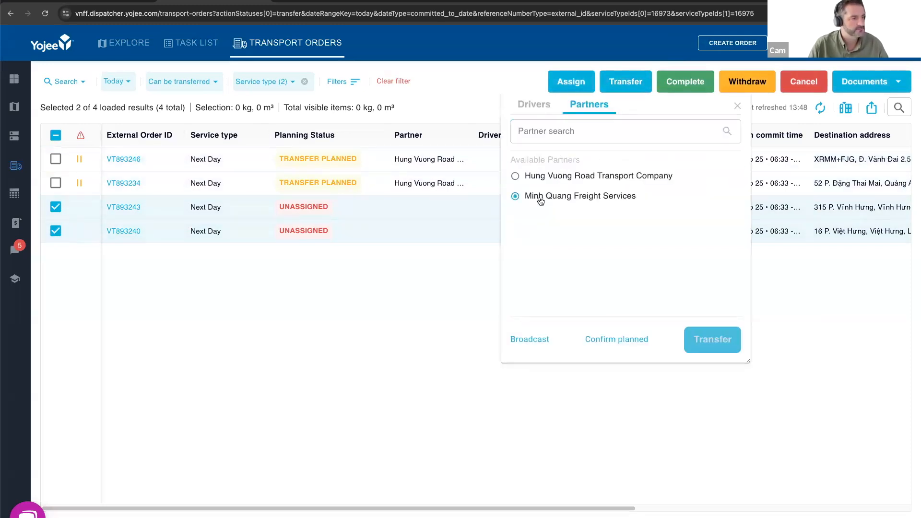
click(697, 339)
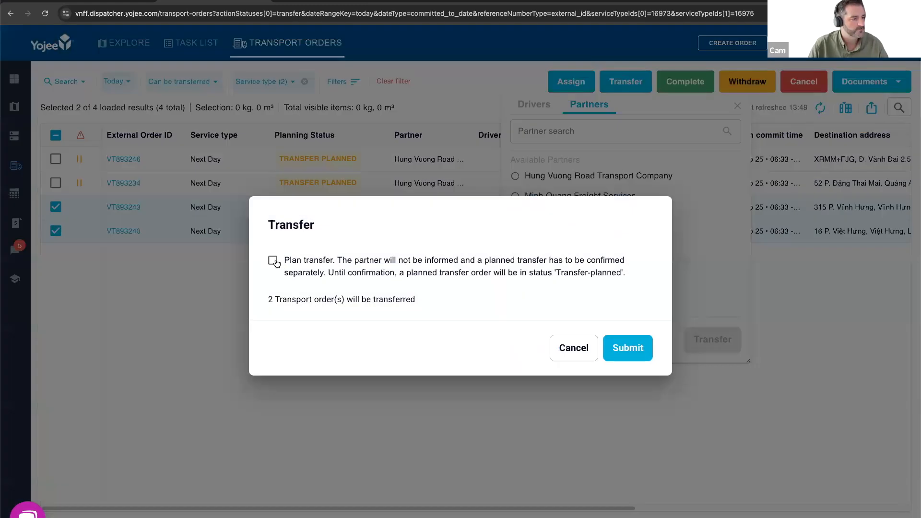
click(272, 260)
click(624, 349)
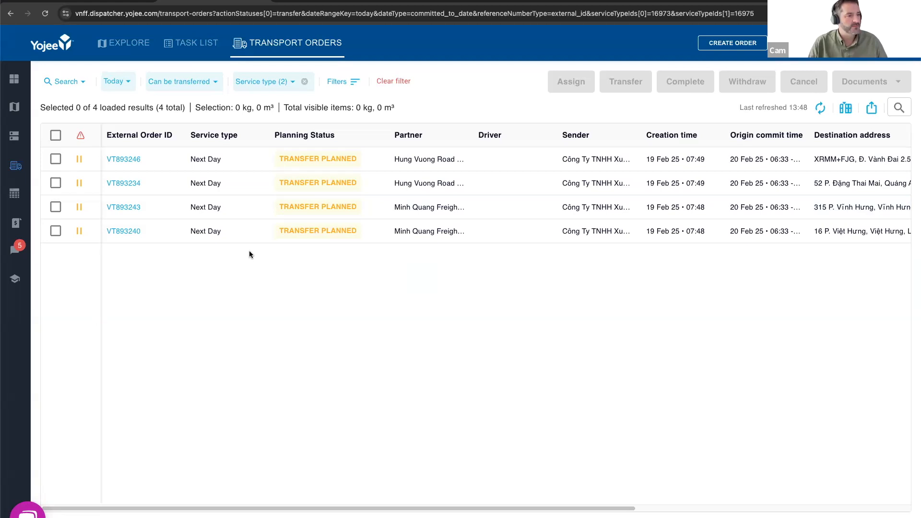
- Change the second order's planned transfer partner to Minh Quang Freight Services, keeping it as a planned transfer
click(56, 183)
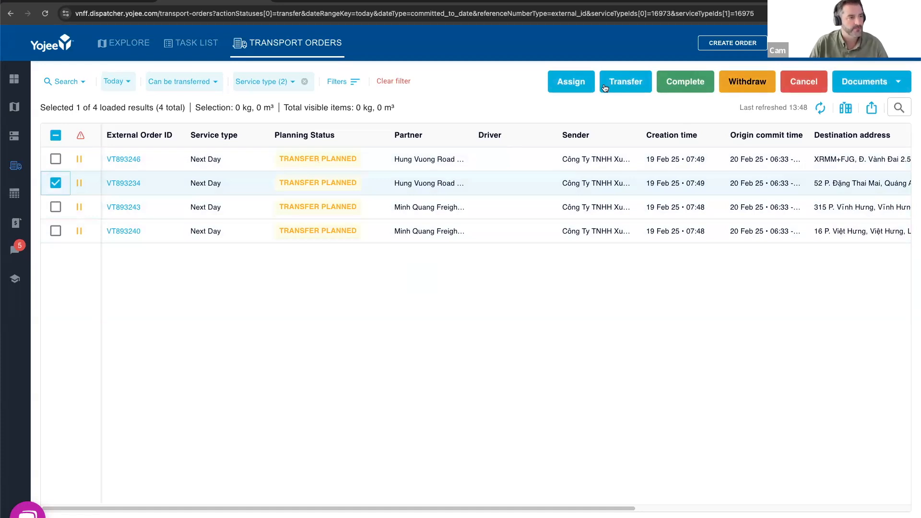
click(605, 86)
click(515, 195)
click(739, 349)
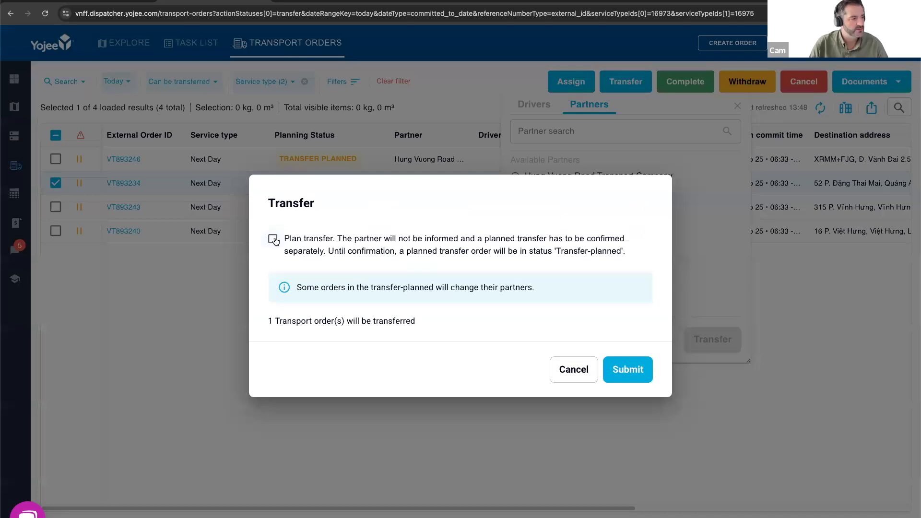
click(273, 239)
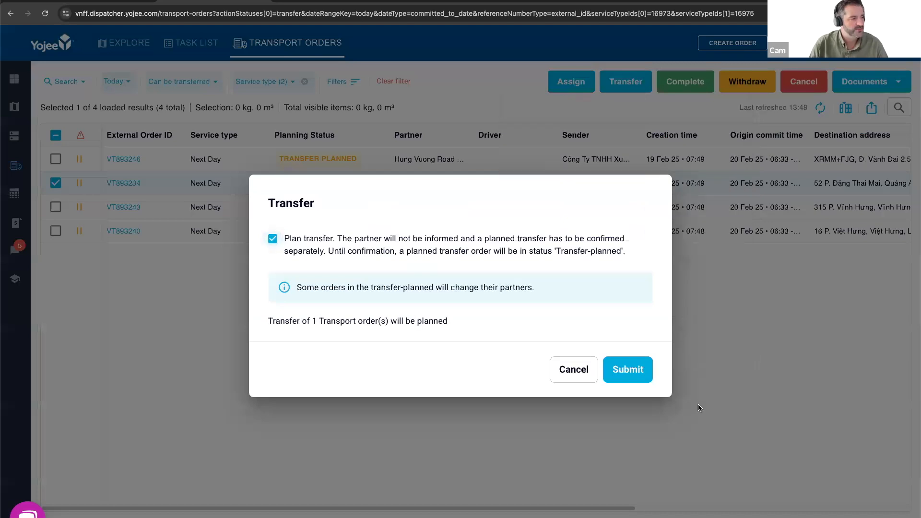
click(635, 377)
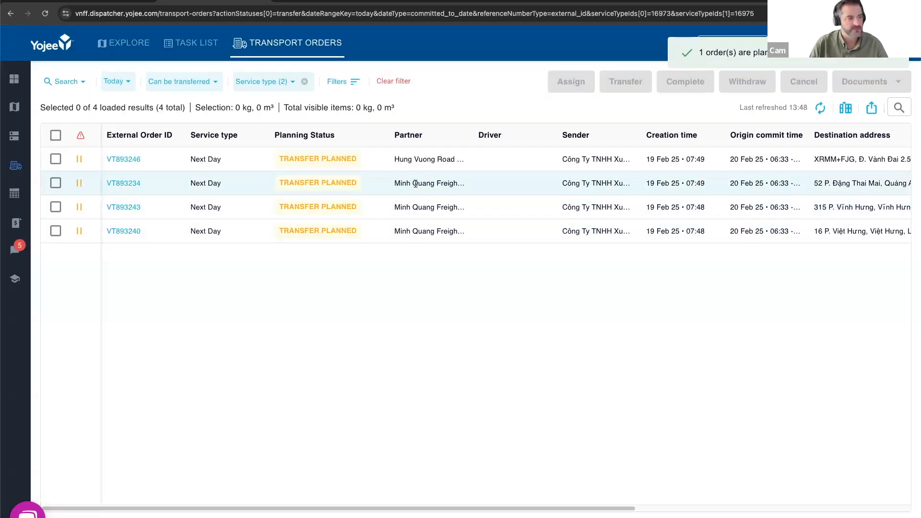
- Withdraw the first order from its planned transfer to Hung Vuong Road Transport Company
click(56, 159)
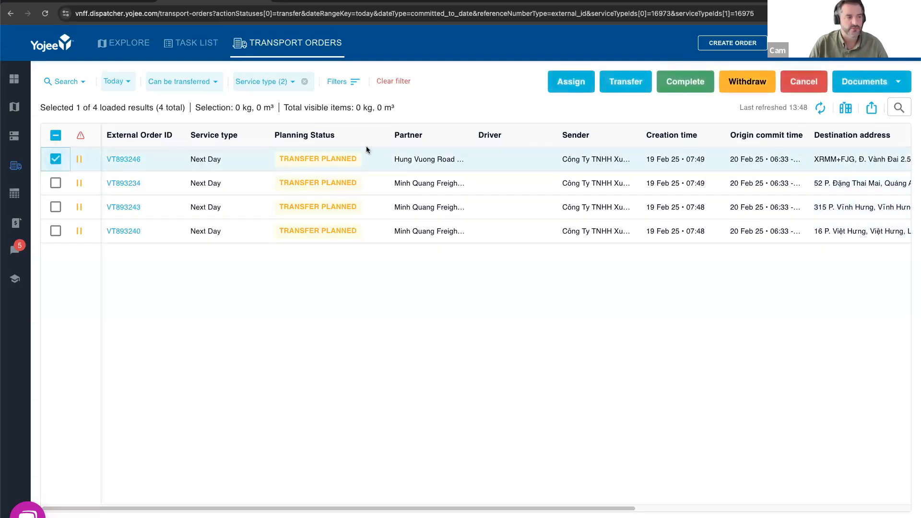
click(754, 84)
click(588, 323)
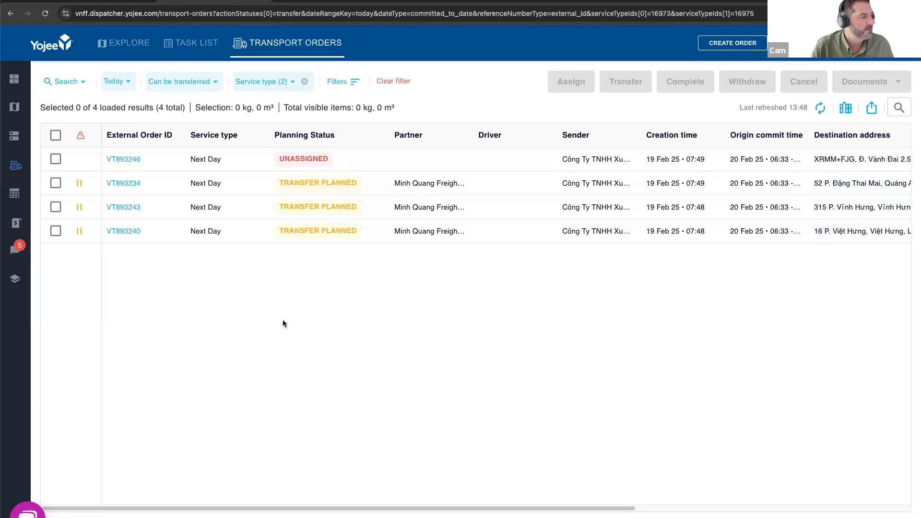
- Confirm the planned transfers of the three orders planned for Minh Quang Freight Services
click(56, 183)
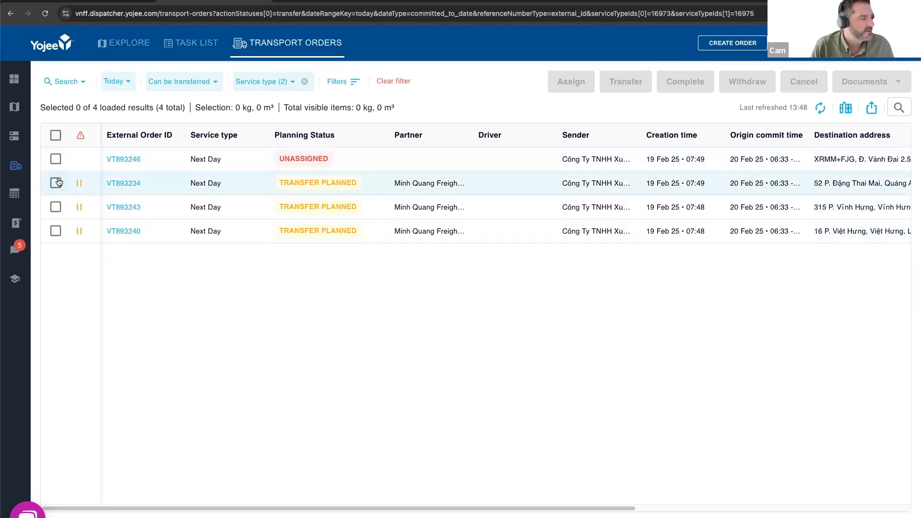
click(56, 207)
click(56, 230)
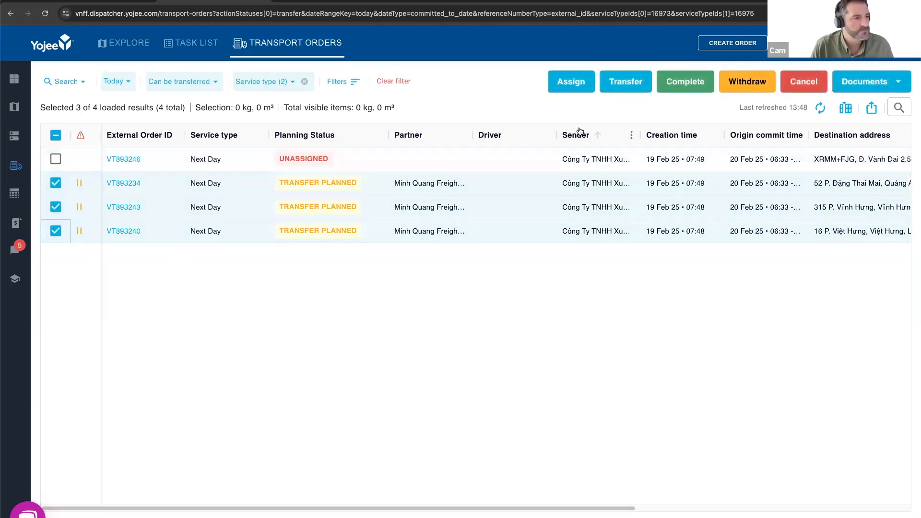
click(632, 84)
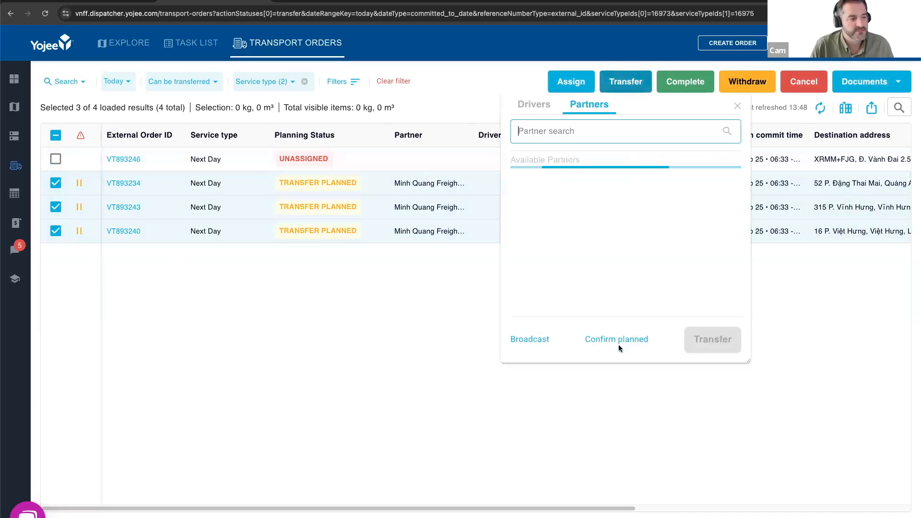
click(619, 340)
click(581, 324)
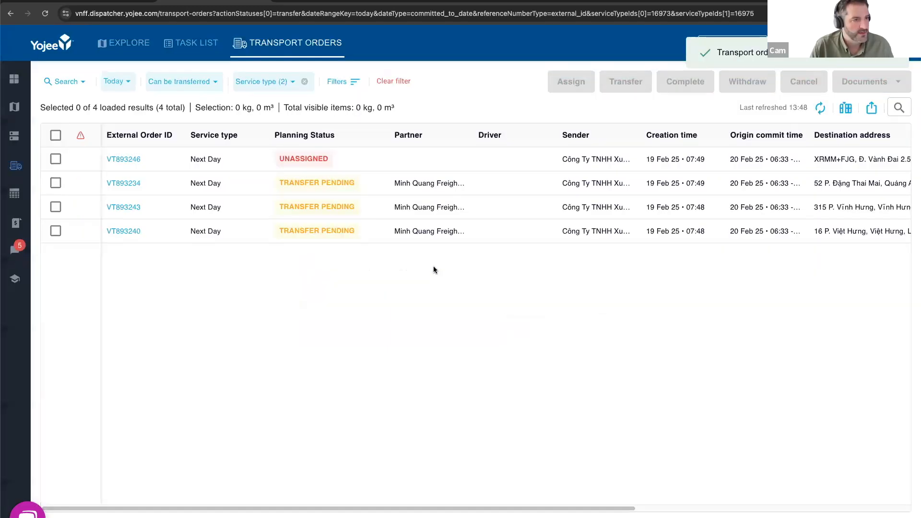
- Refresh the orders table and remove the Can be transferred planning status filter
click(820, 111)
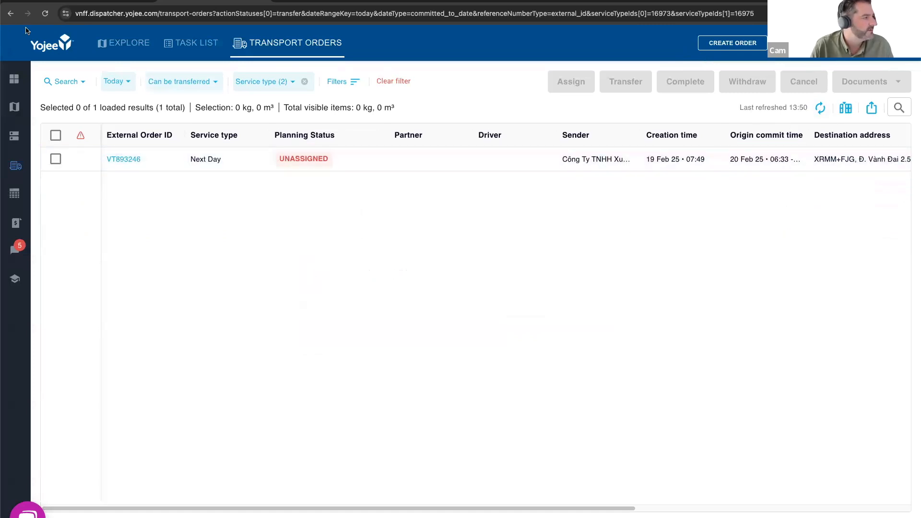
click(198, 82)
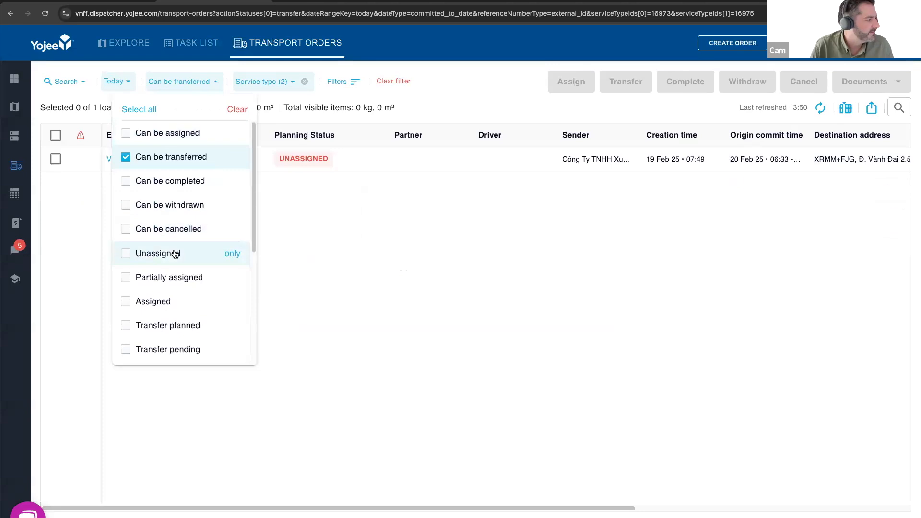
click(126, 159)
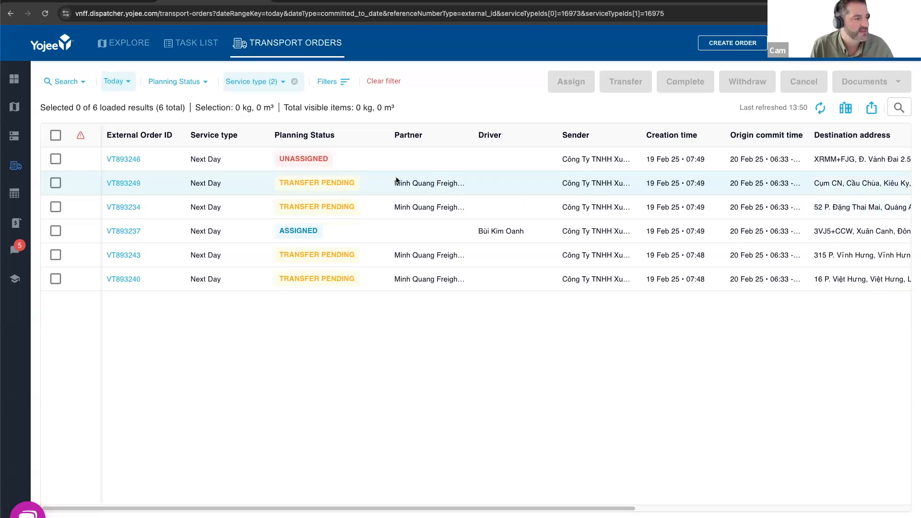
drag(395, 183, 464, 184)
click(510, 188)
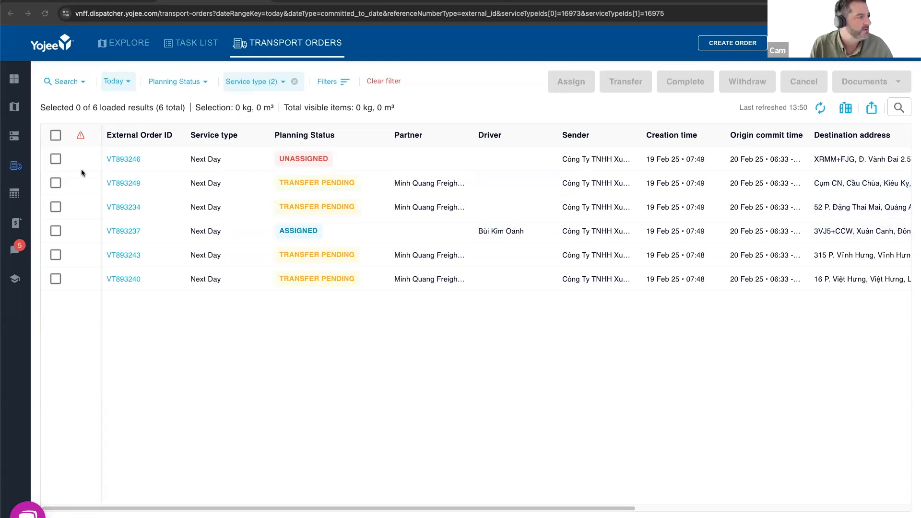
- Assign the unassigned first order to the driver with vehicle CDV632
click(56, 159)
click(573, 82)
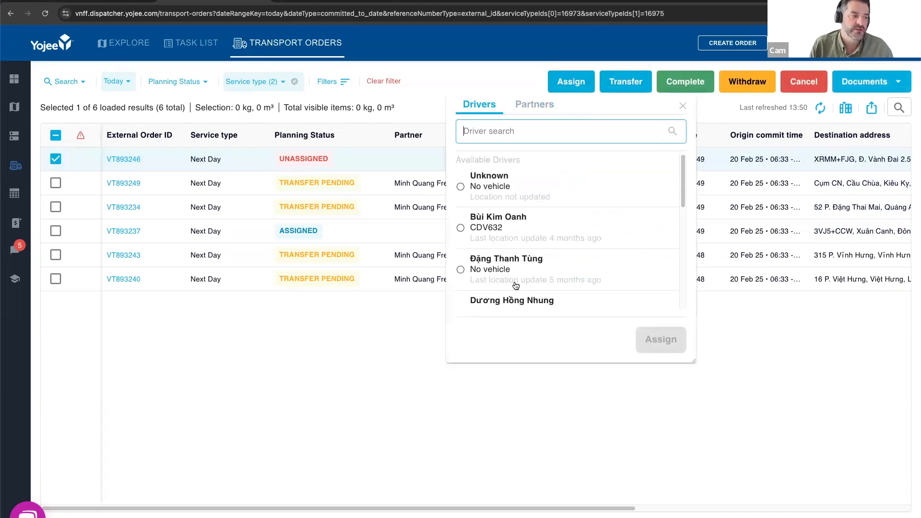
scroll(534, 243, down, 5)
scroll(539, 239, up, 5)
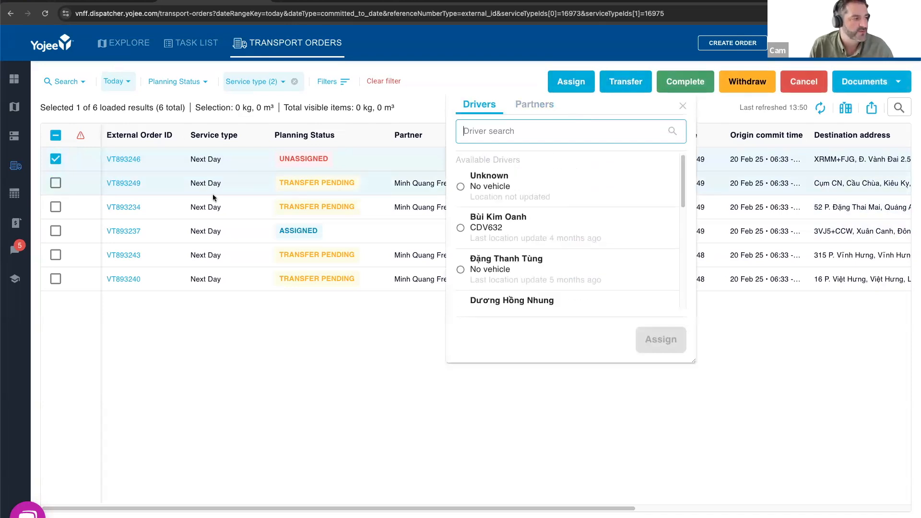
click(491, 226)
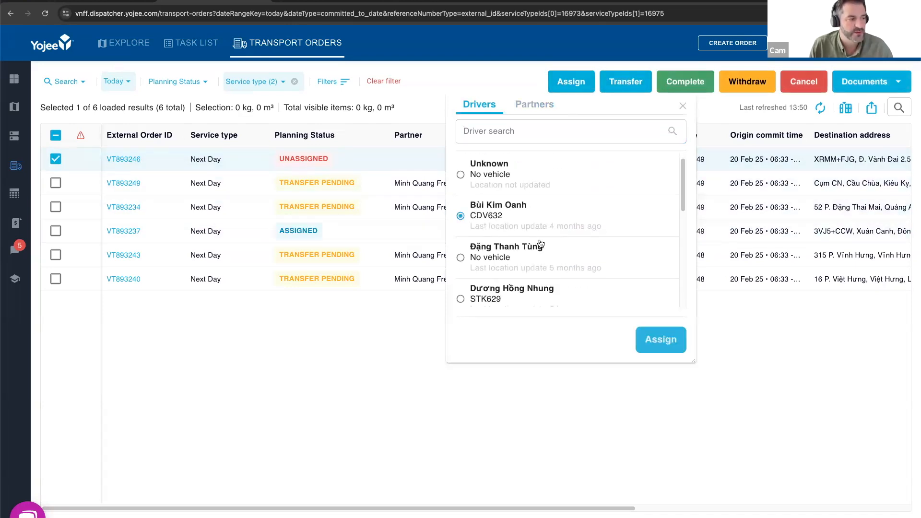
click(660, 341)
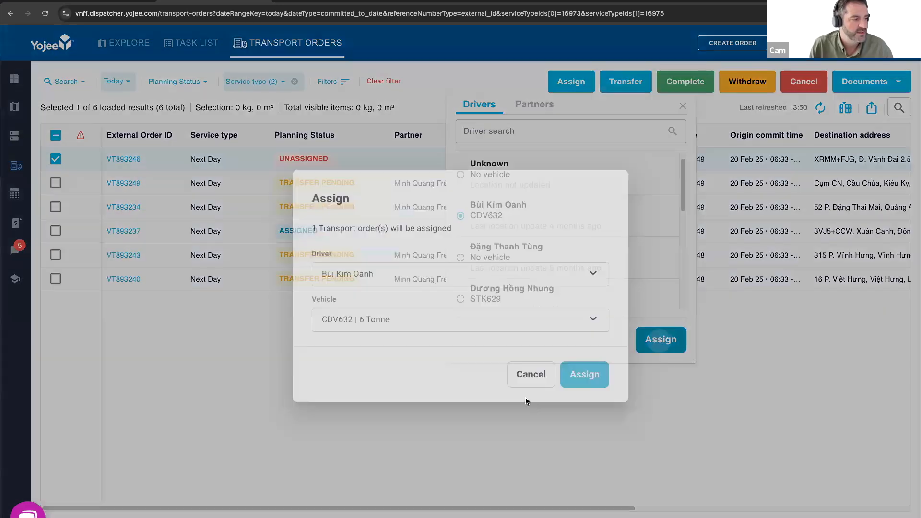
click(585, 379)
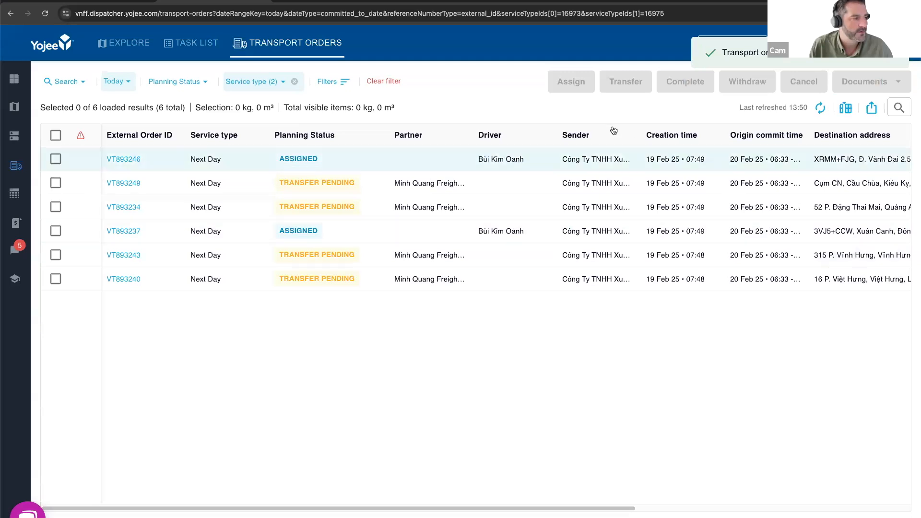
- Select the second order, pending transfer to Minh Quang Freight Services, and look at the available transfer partners without transferring it
click(55, 184)
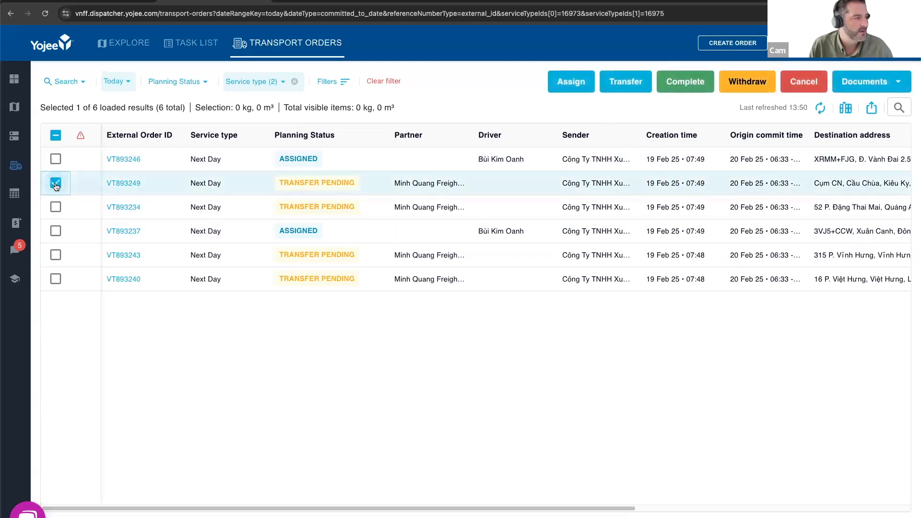
click(620, 86)
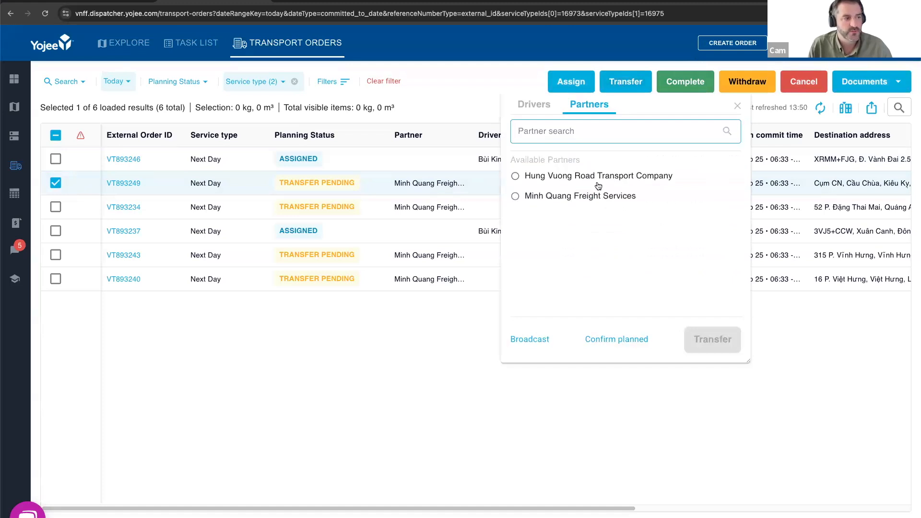
click(735, 107)
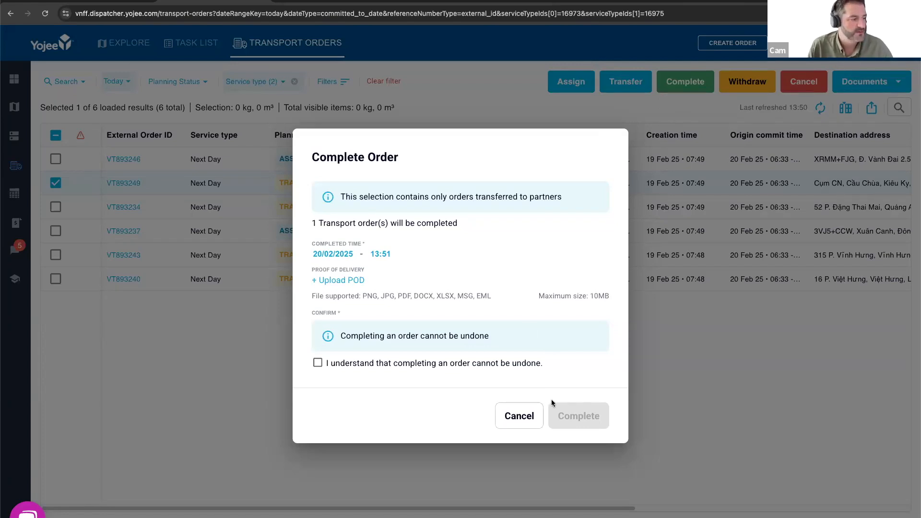
- Examine the completion form for the selected order, including its irreversible-completion acknowledgement, and leave without completing the order
click(318, 364)
click(318, 364)
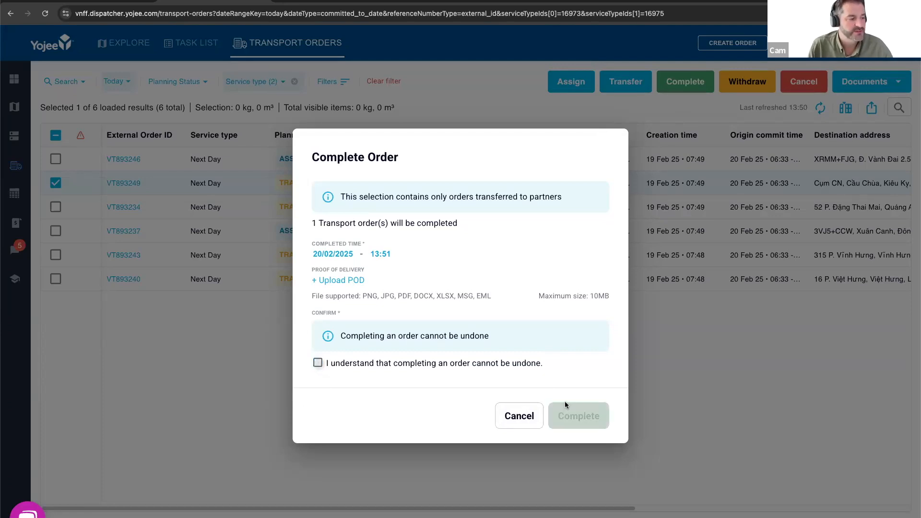
click(519, 416)
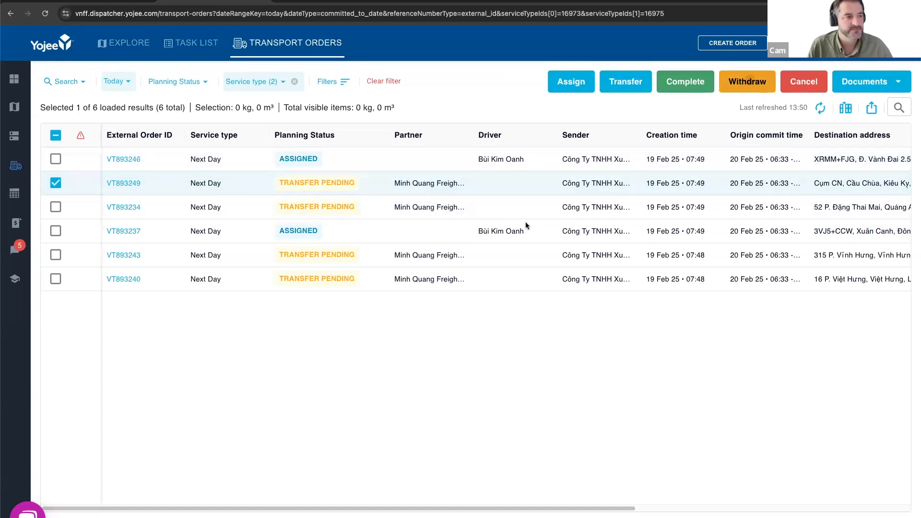
- Withdraw the selected second order from its pending transfer to Minh Quang Freight Services
click(751, 80)
click(570, 327)
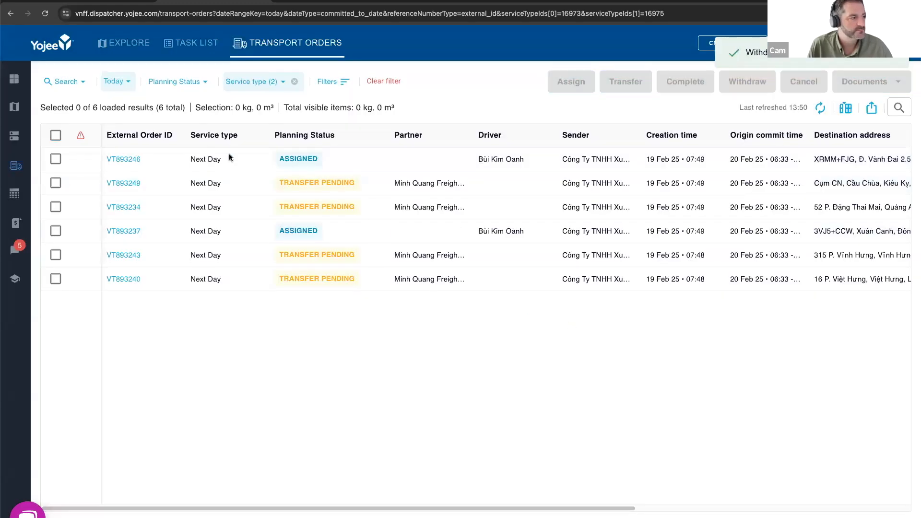
- Try to cancel the third order while its transfer to Minh Quang Freight Services is pending
click(56, 208)
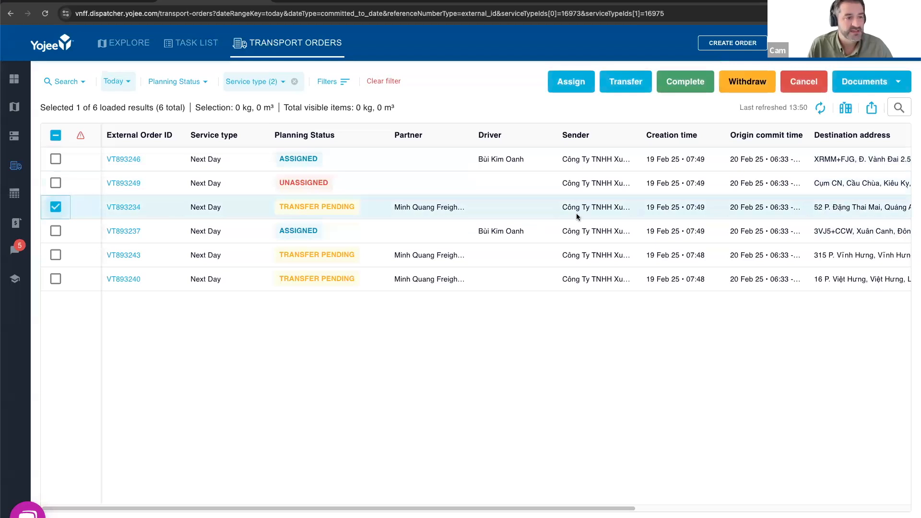
click(805, 85)
click(504, 347)
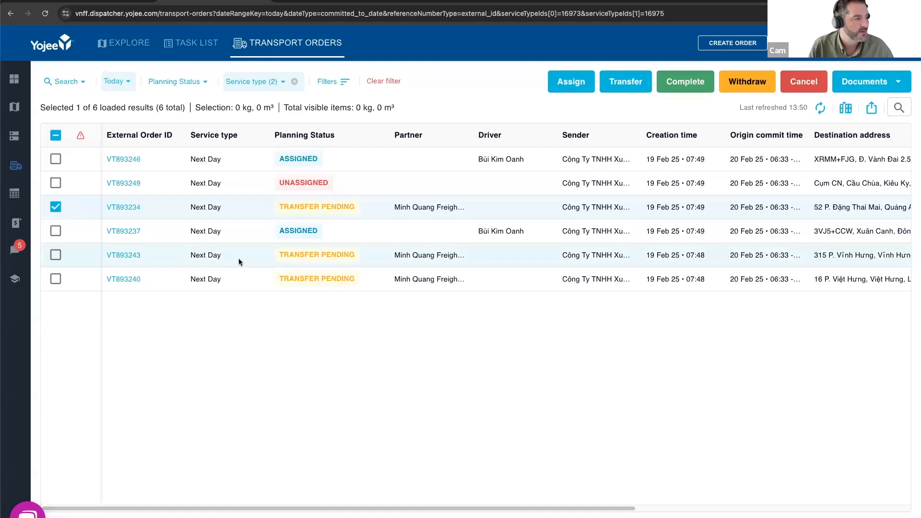
- Cancel the unassigned second order without giving a reason code or description
click(56, 183)
click(55, 206)
click(792, 90)
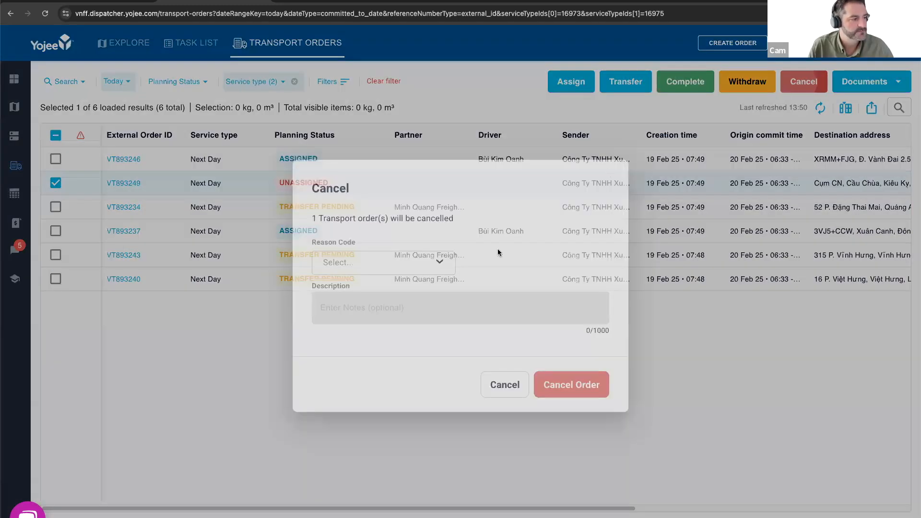
click(556, 381)
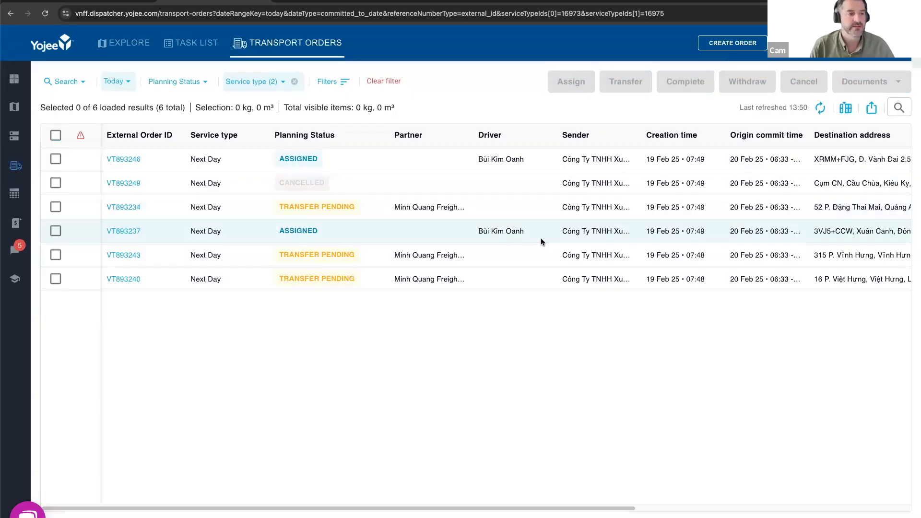
- Select the assigned first order and view the document types that can be generated for it
click(55, 158)
click(874, 80)
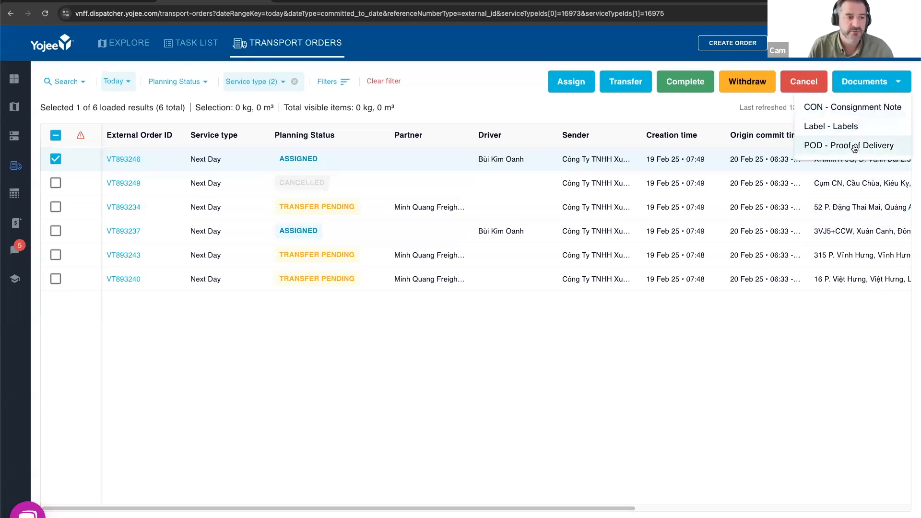
click(891, 81)
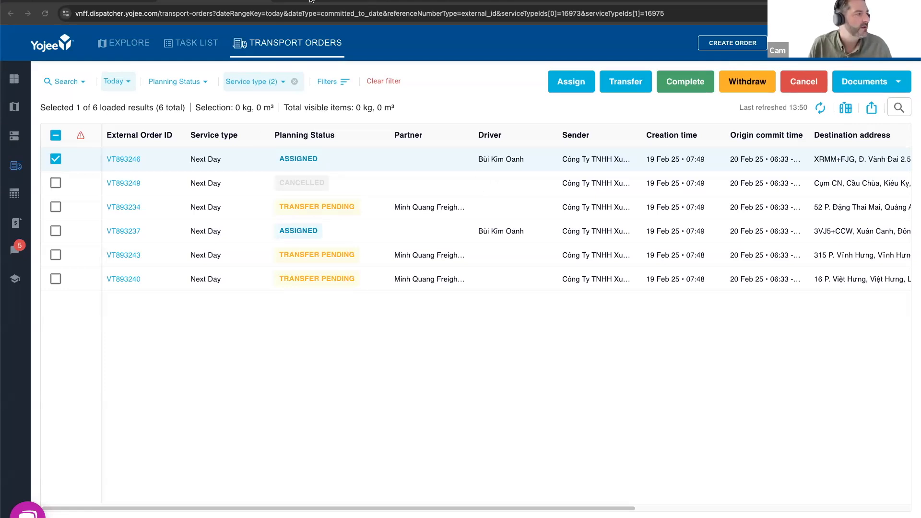
- Close the order tracking page, switch to the Minh Quang Freight Services dispatcher and sign in with the prefilled credentials
click(332, 1)
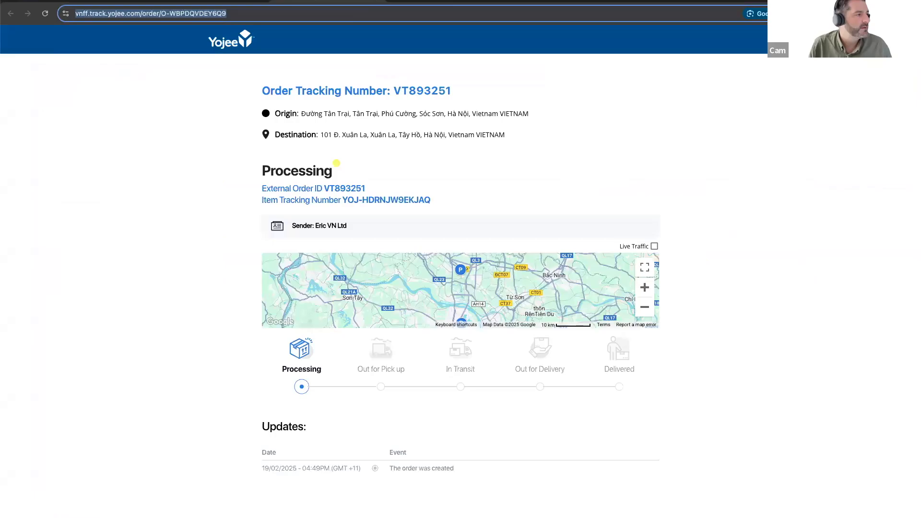
key(super+w)
click(311, 1)
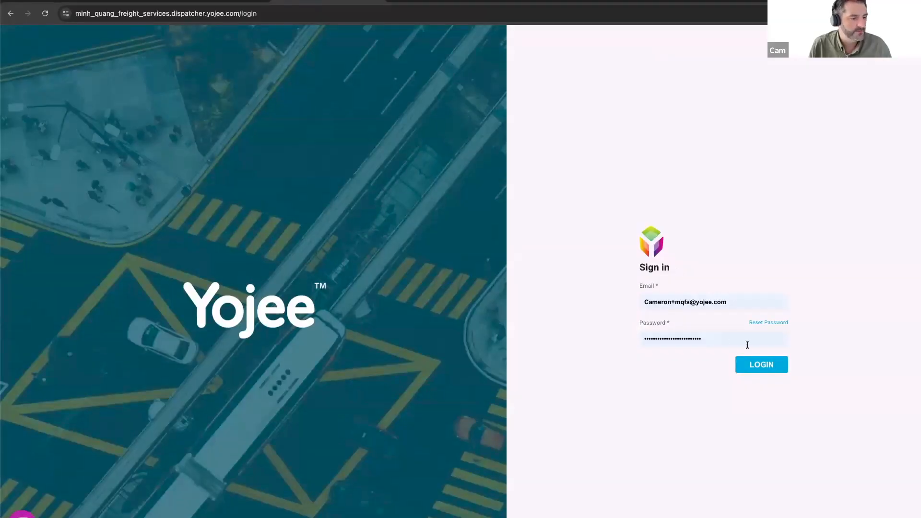
click(770, 366)
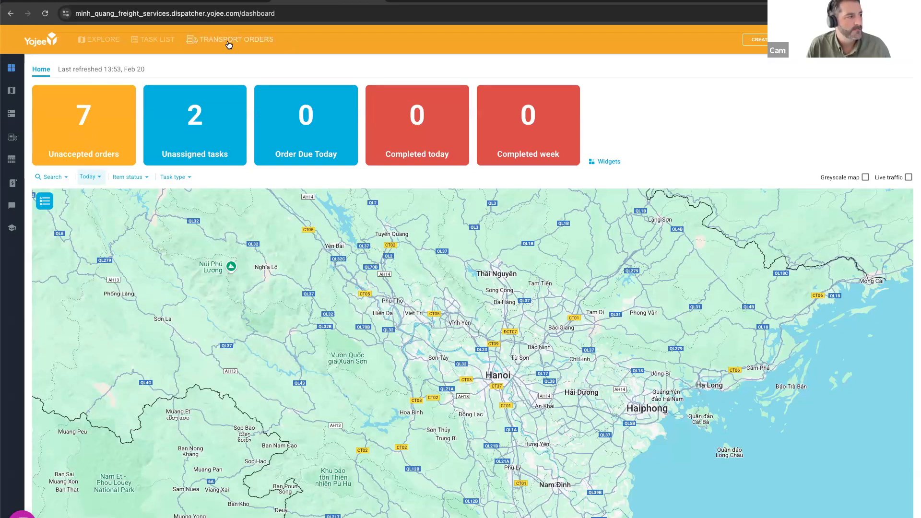
- Open the partner's transport orders and expand the list of incoming transport orders
click(258, 45)
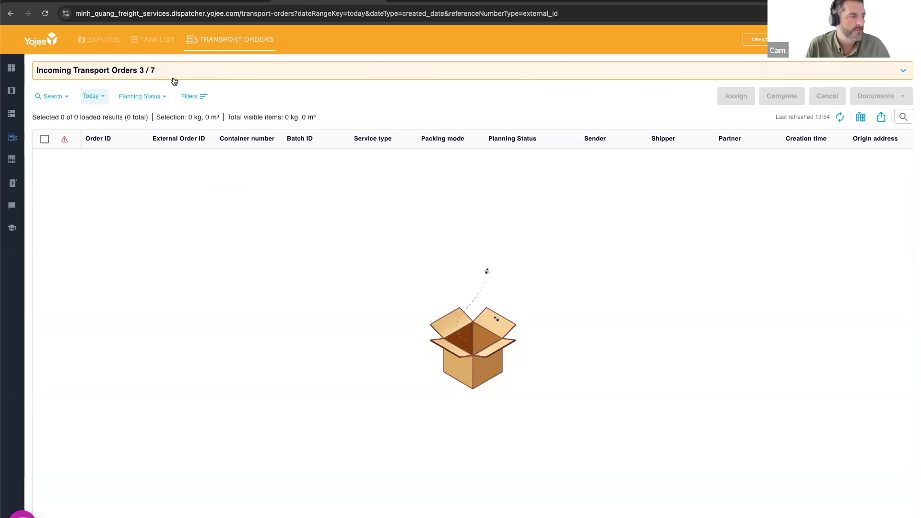
click(903, 72)
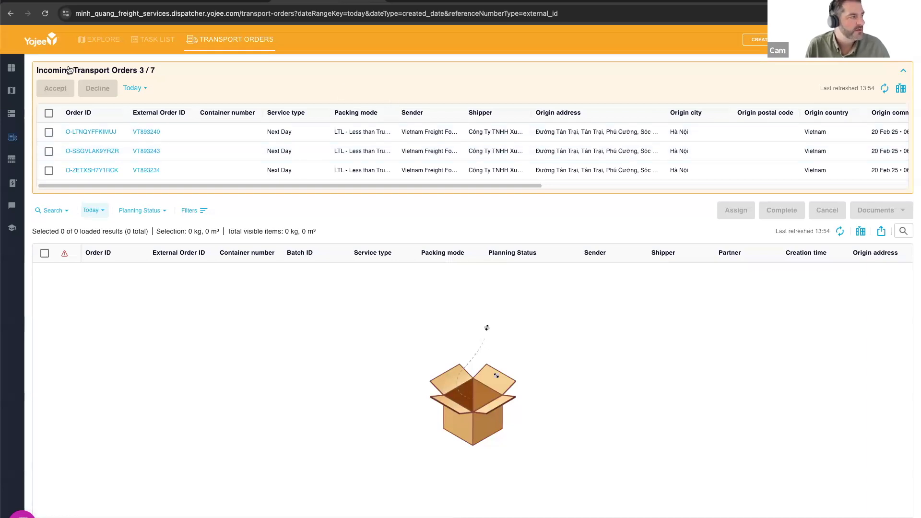
click(54, 73)
click(72, 70)
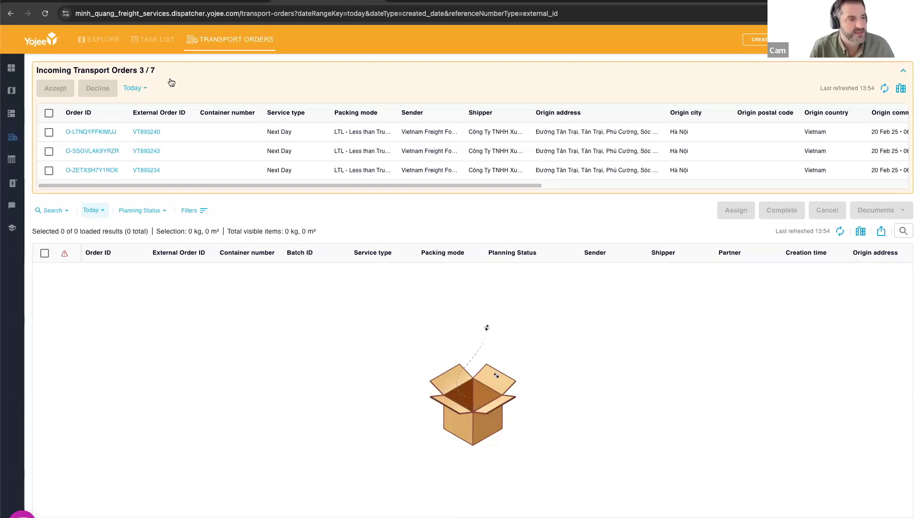
- Set the date range of the incoming transport orders to This Week
click(137, 90)
click(131, 116)
click(144, 92)
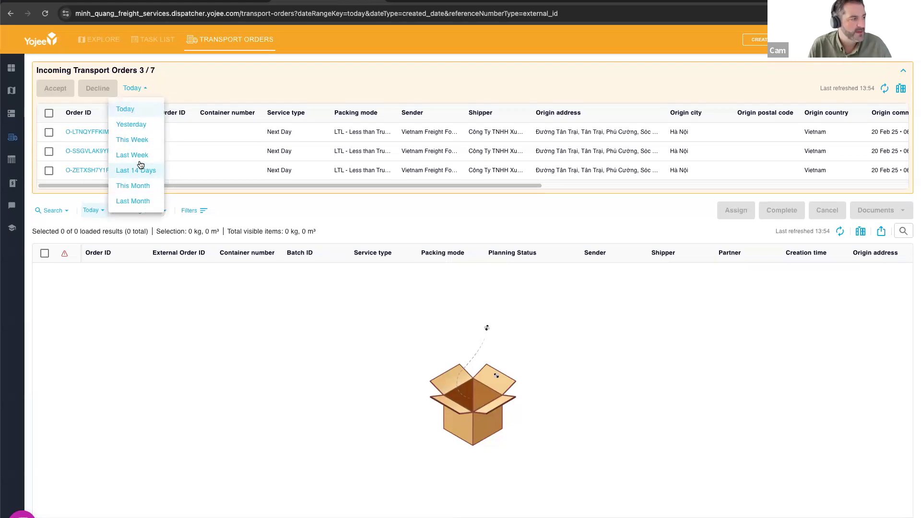
click(142, 143)
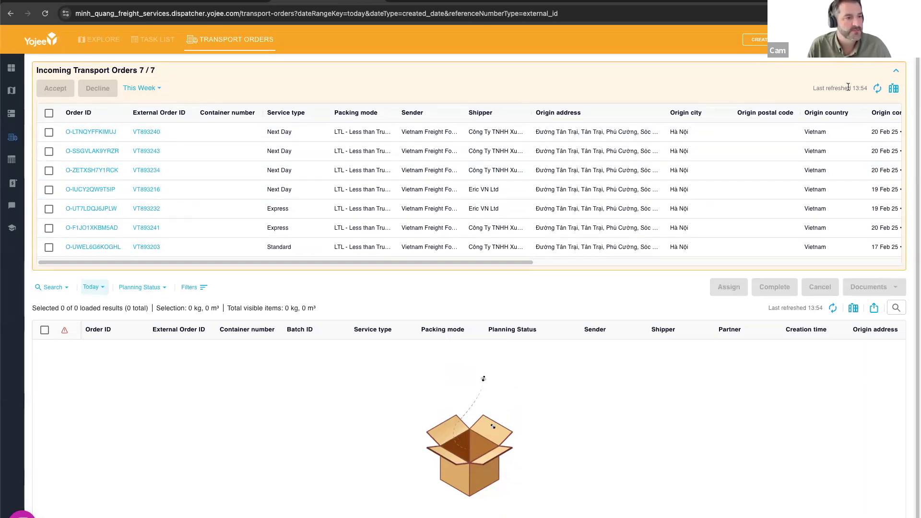
- View the column choices and presets available for the incoming orders table, and leave them as they are
click(893, 88)
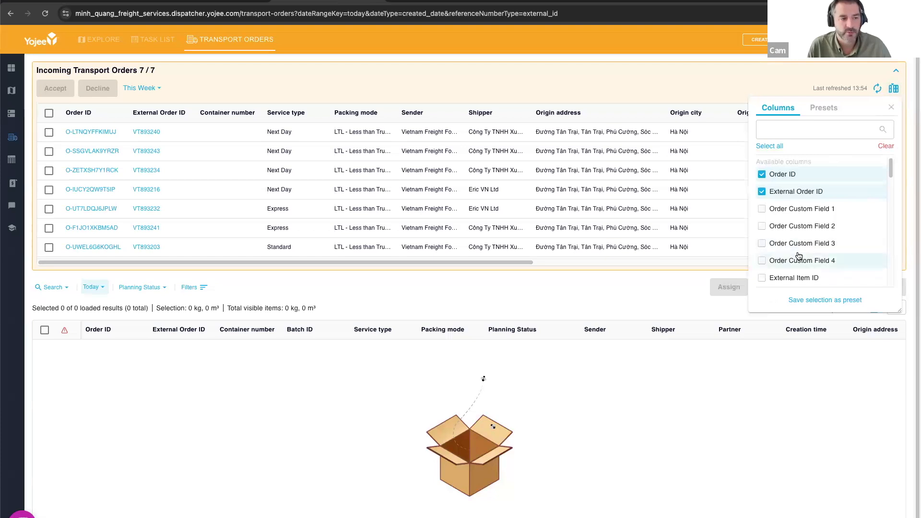
click(829, 113)
click(892, 107)
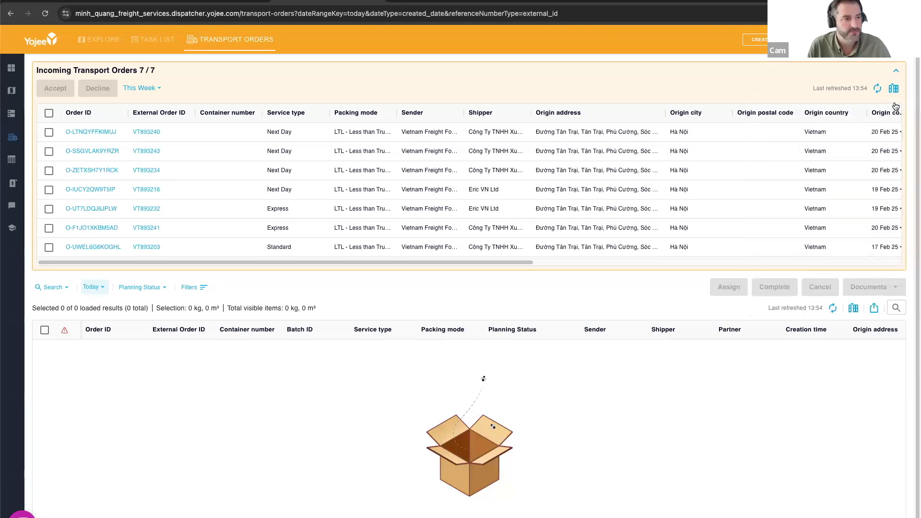
- Accept the first two incoming Next Day orders together
click(49, 132)
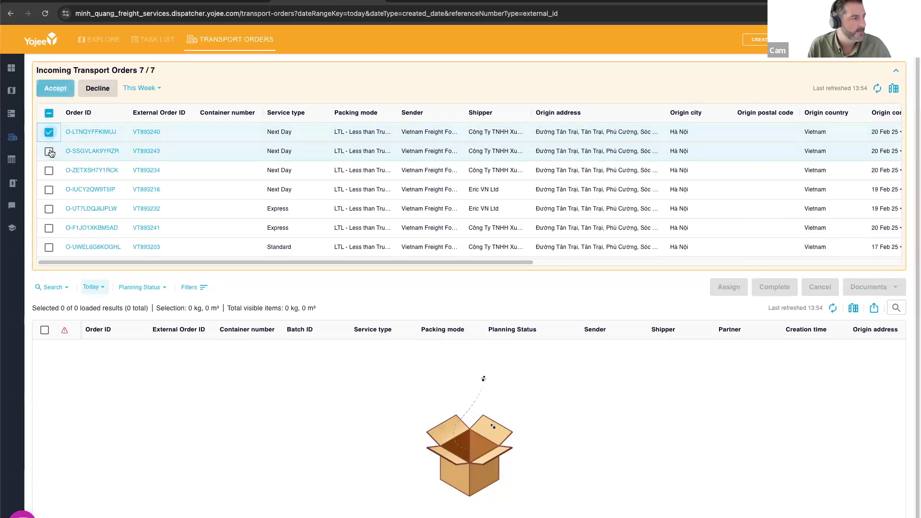
click(50, 152)
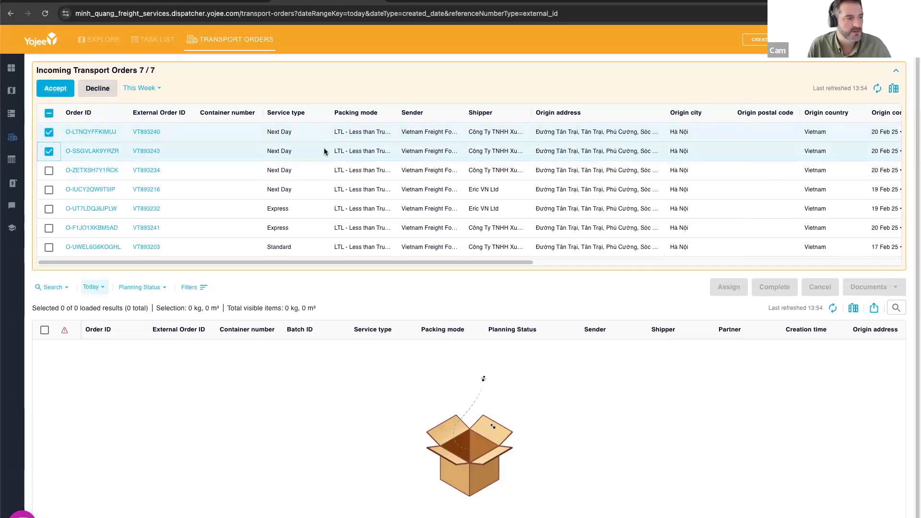
click(56, 91)
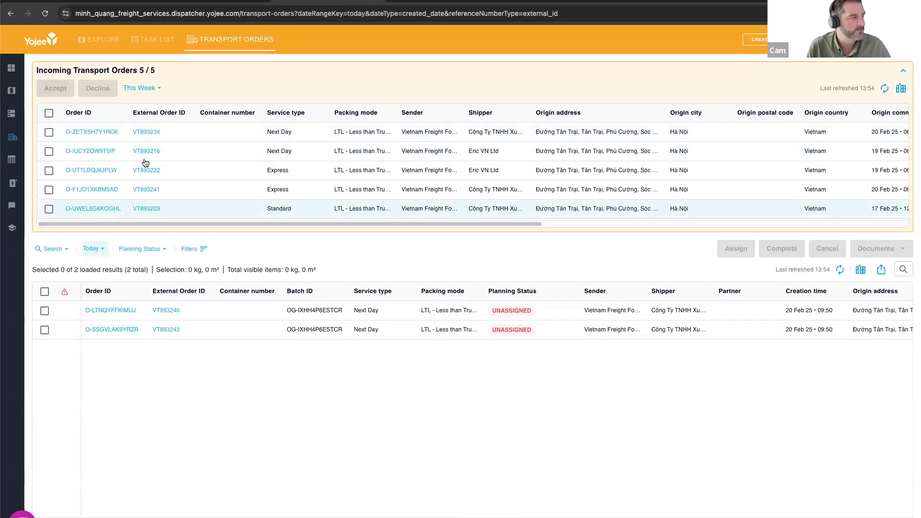
- Open the first remaining incoming order, review its booking details and decline it
click(96, 131)
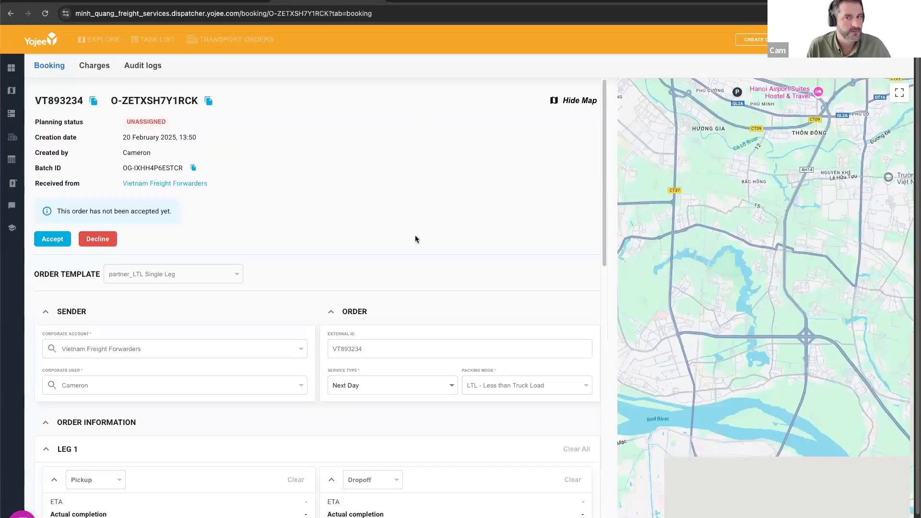
scroll(413, 222, down, 1)
scroll(413, 224, down, 10)
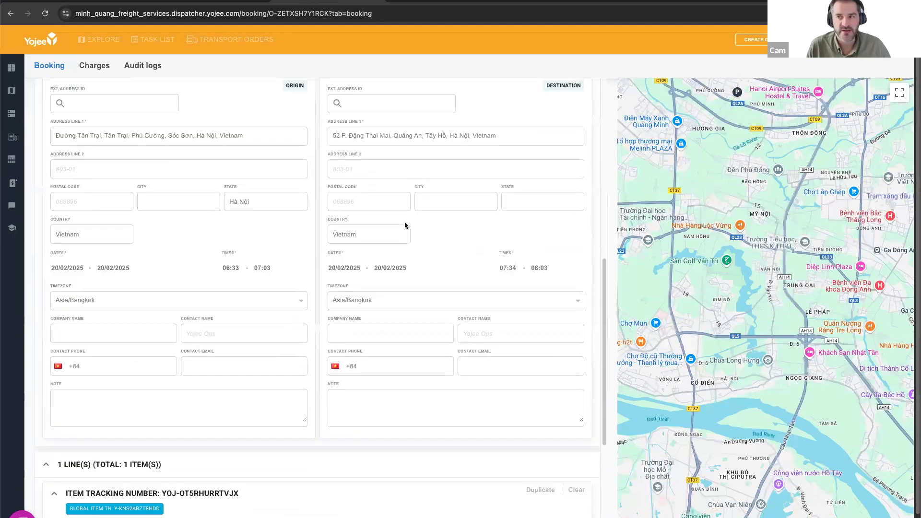
scroll(407, 230, up, 10)
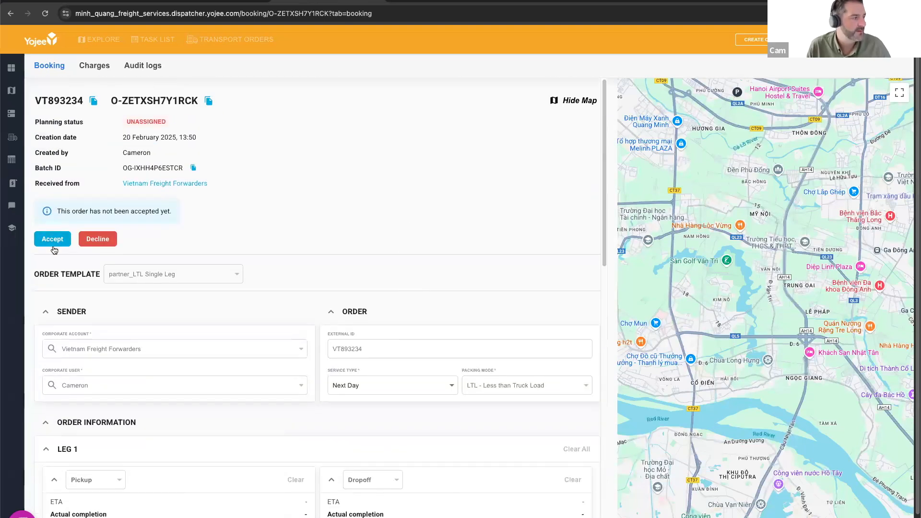
click(103, 242)
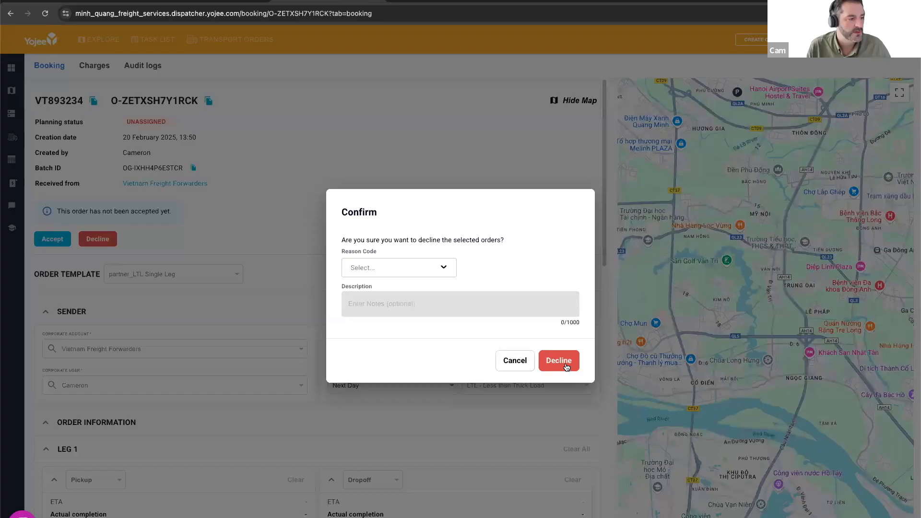
click(562, 363)
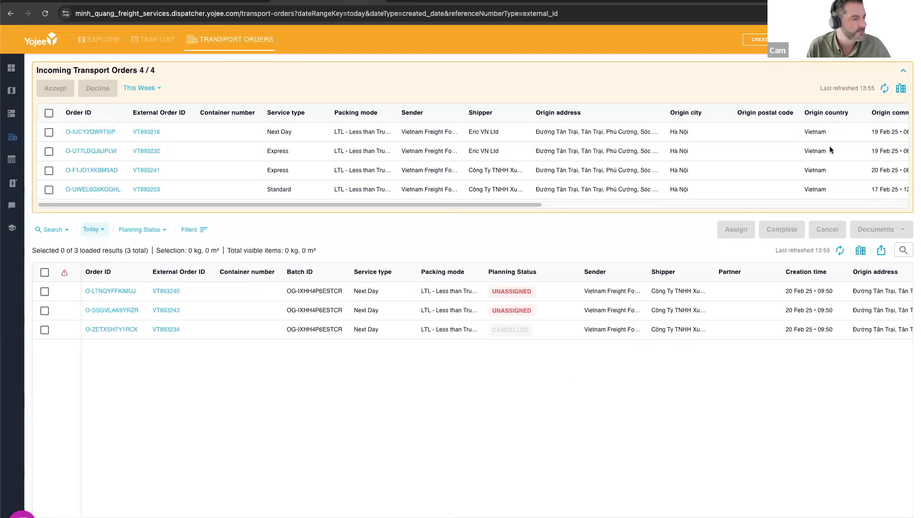
- Collapse the incoming orders section to view the accepted and declined orders in the main table, and expand it again
click(904, 72)
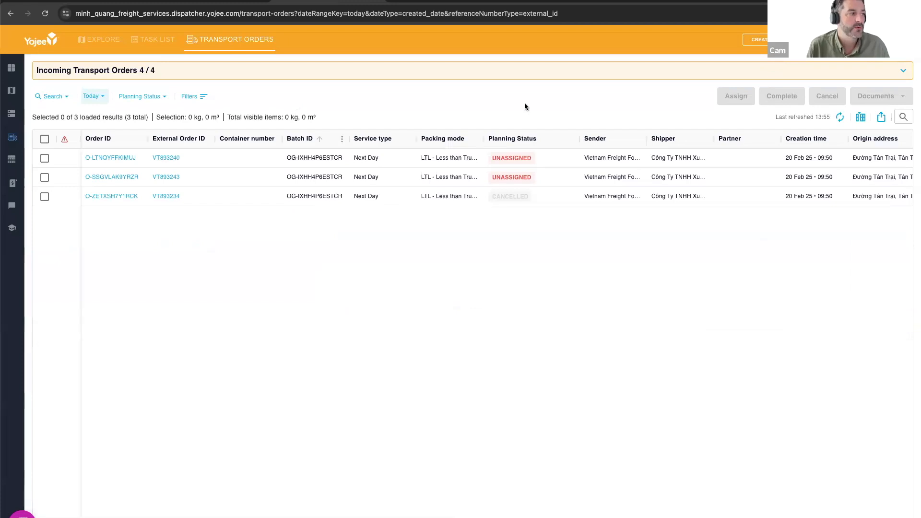
click(902, 73)
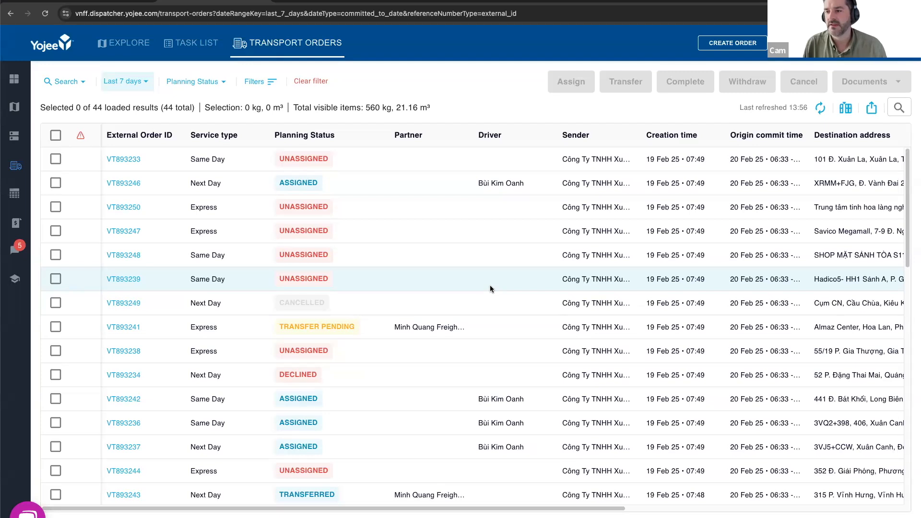
- Cancel the unassigned Same Day order in the first row of the Last 7 days list without a reason code
scroll(368, 315, down, 6)
scroll(368, 314, up, 6)
click(56, 158)
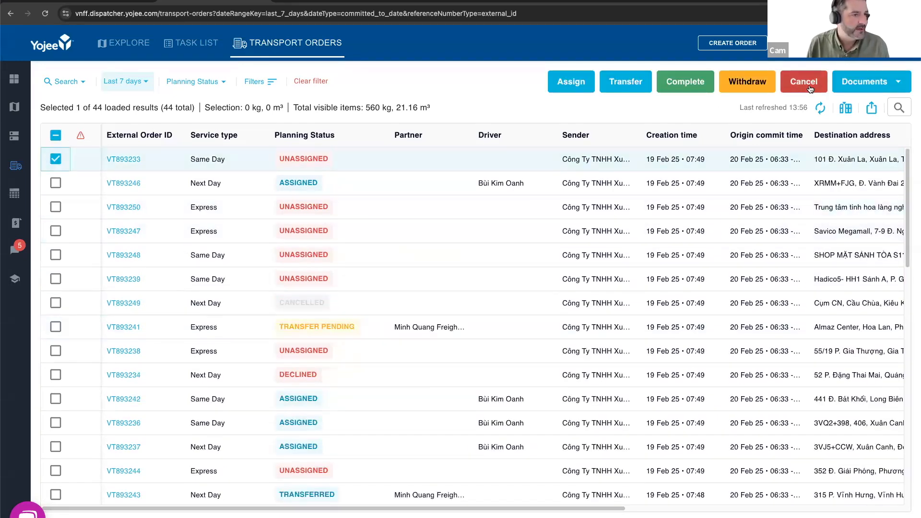
click(804, 82)
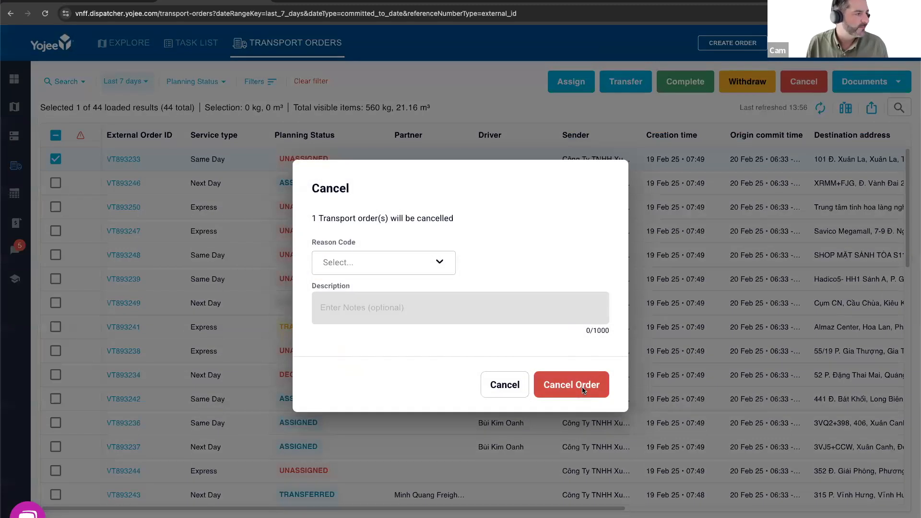
click(582, 388)
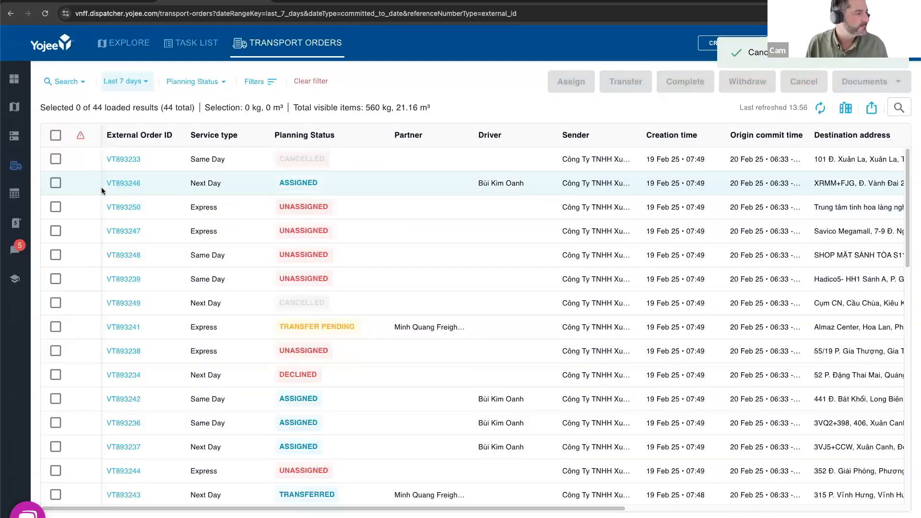
- Open the cancelled Same Day order in the first row and duplicate it with all order details, addresses, dates, contacts, vessel details and line items
click(122, 159)
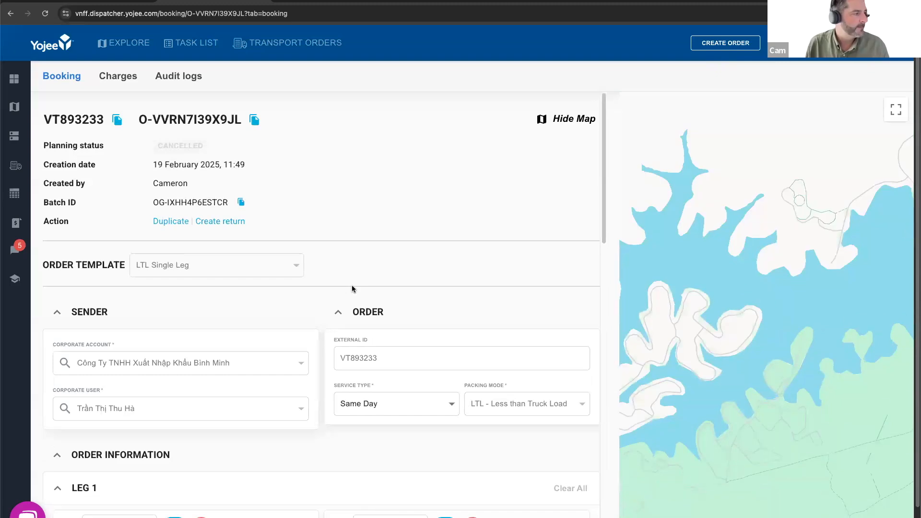
click(170, 221)
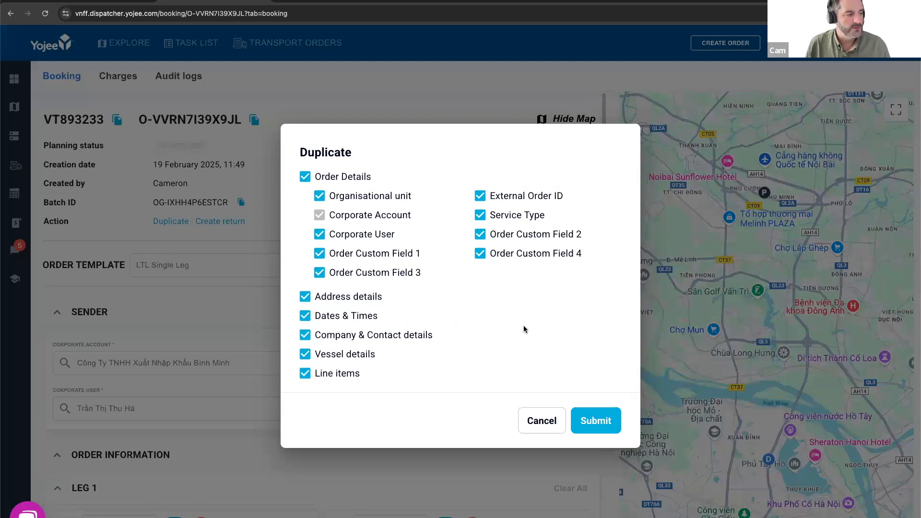
click(597, 428)
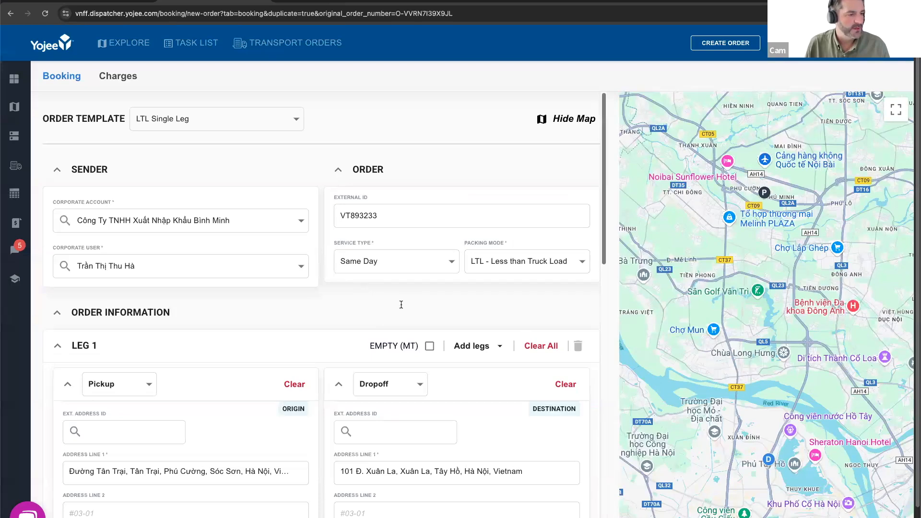
- Review the prefilled booking form of the duplicated order and create it as a new order without changes
scroll(408, 269, down, 4)
scroll(417, 232, up, 4)
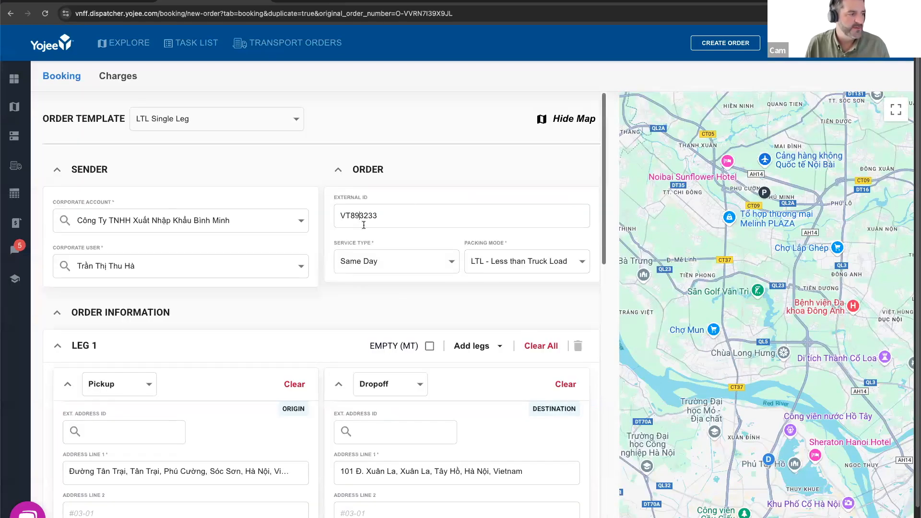
scroll(386, 290, down, 10)
scroll(482, 322, down, 6)
scroll(495, 496, down, 1)
click(495, 496)
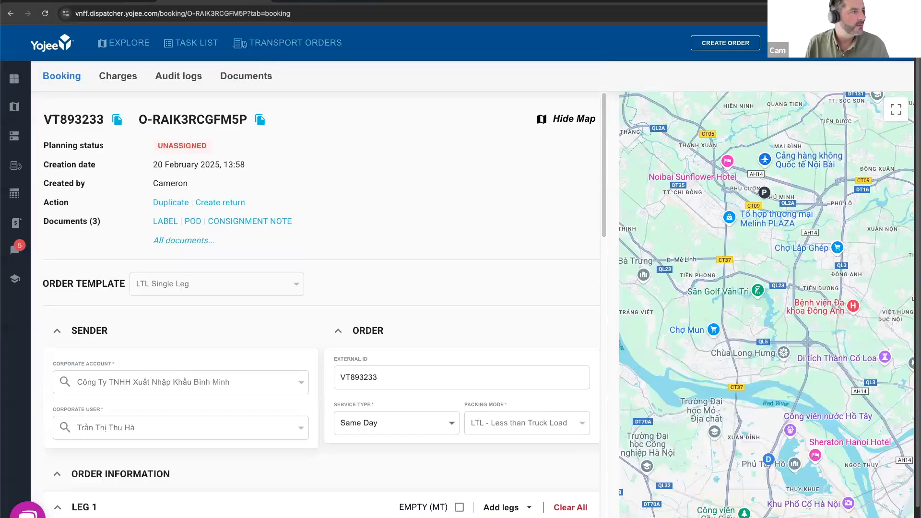
- Check the partner account's incoming and main order lists, return to the dispatcher account and view its dashboard
click(328, 2)
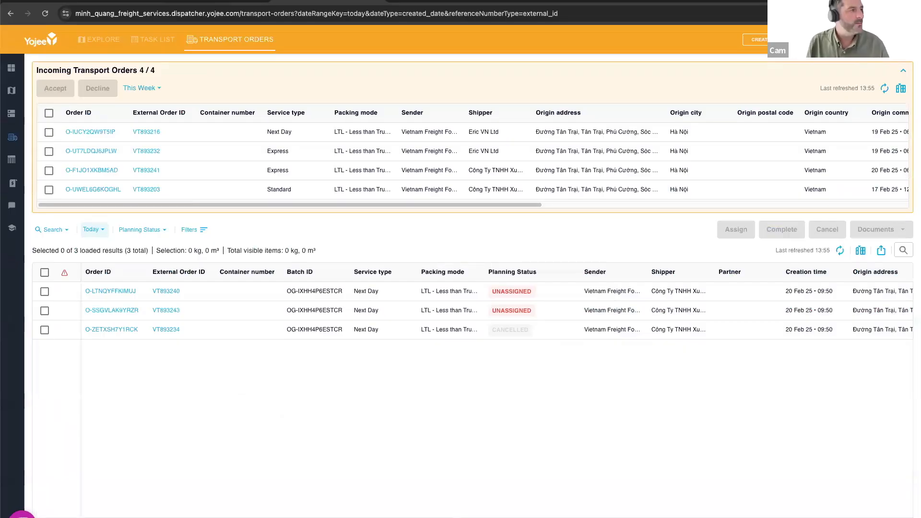
click(203, 1)
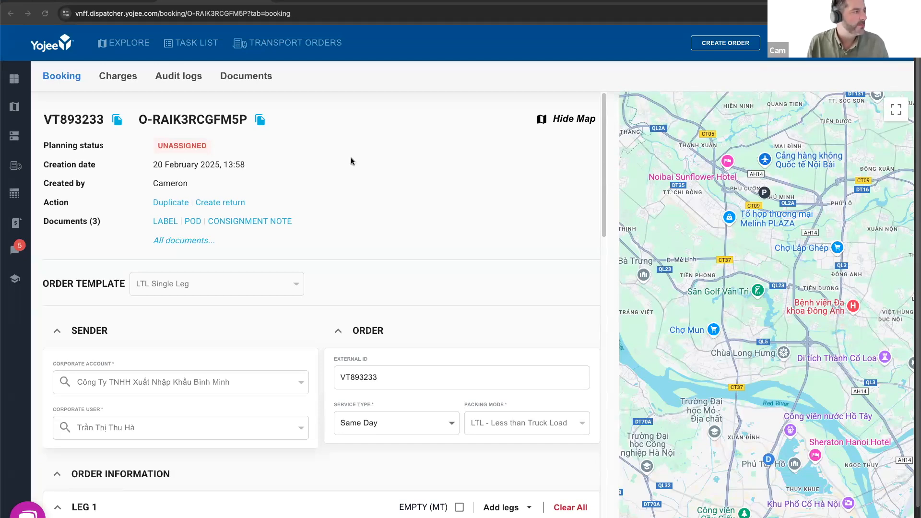
click(14, 79)
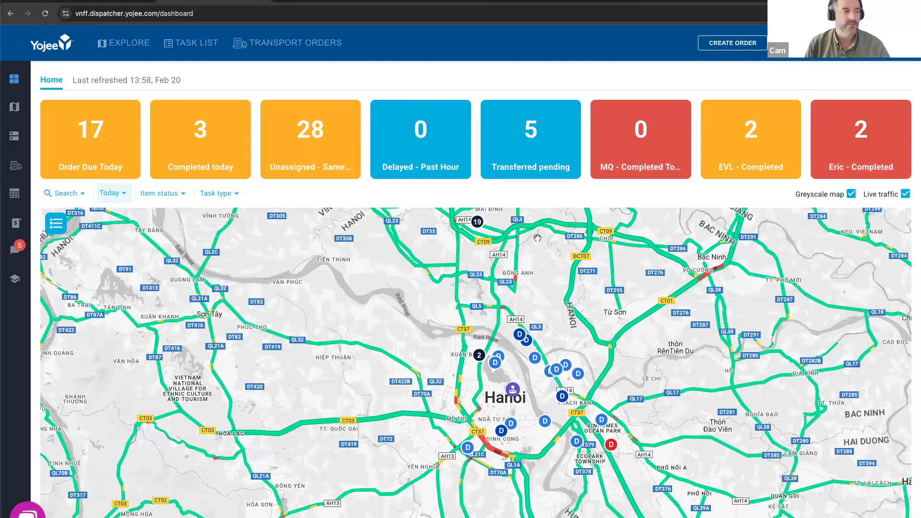
- Review the column presets and the saved filters of the transport orders table, and close both lists
click(286, 48)
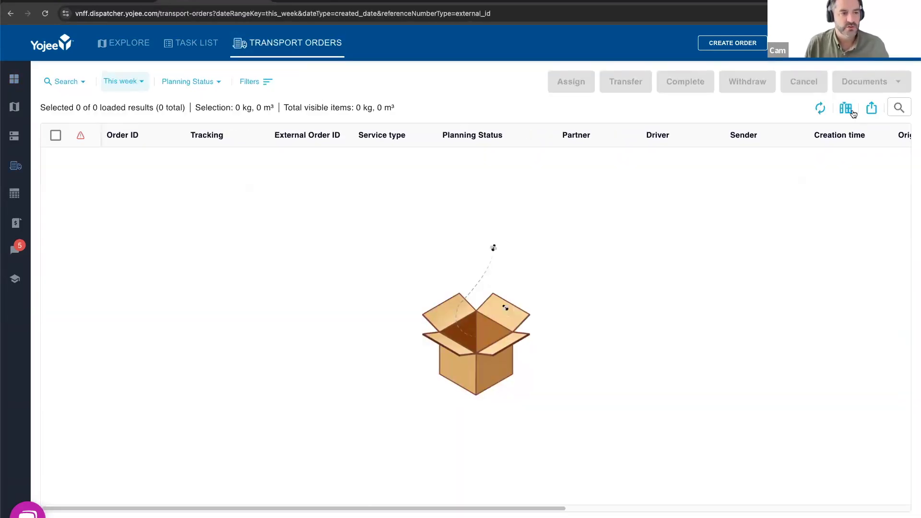
click(845, 108)
click(757, 132)
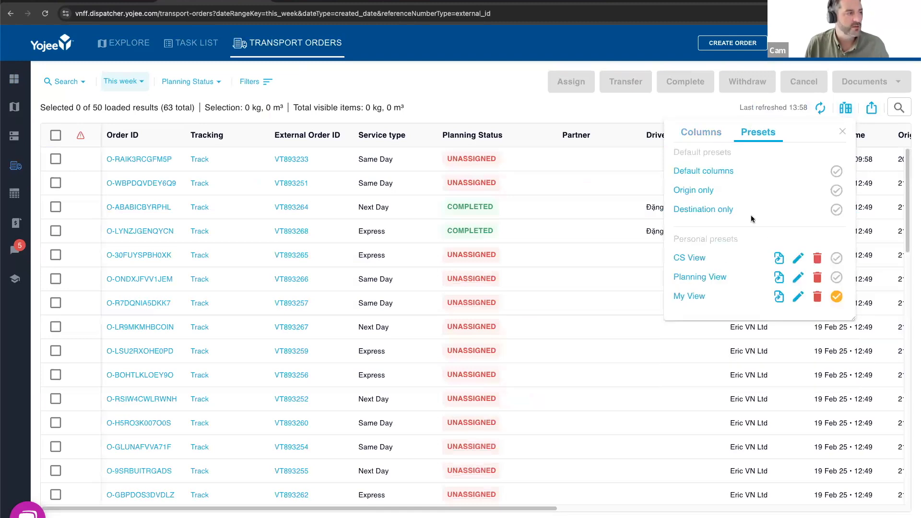
click(270, 86)
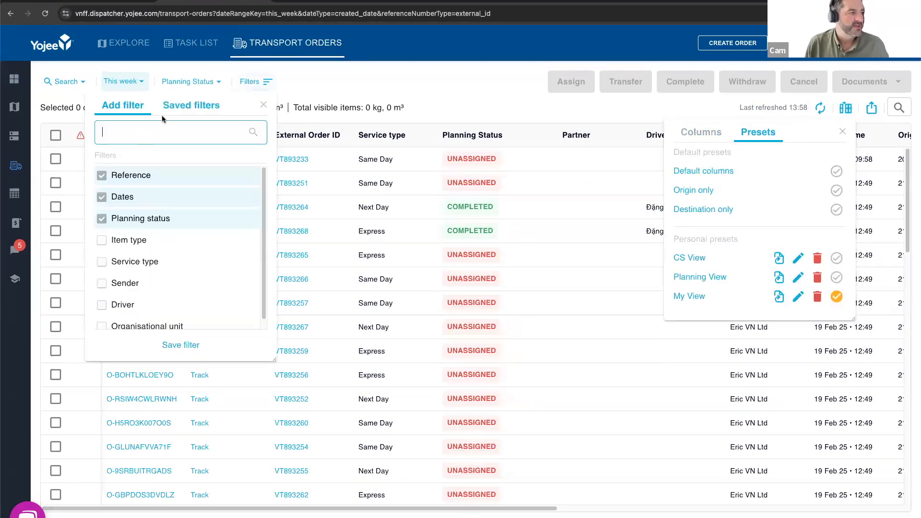
click(190, 108)
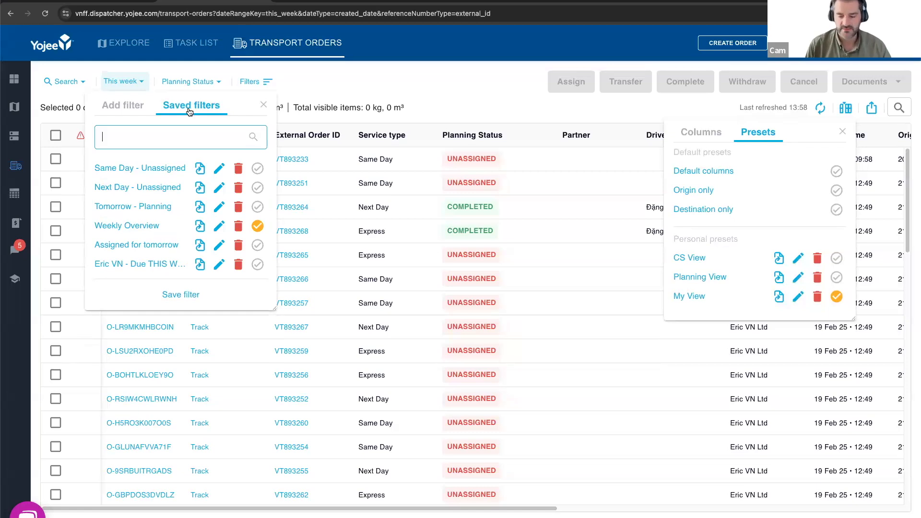
click(638, 221)
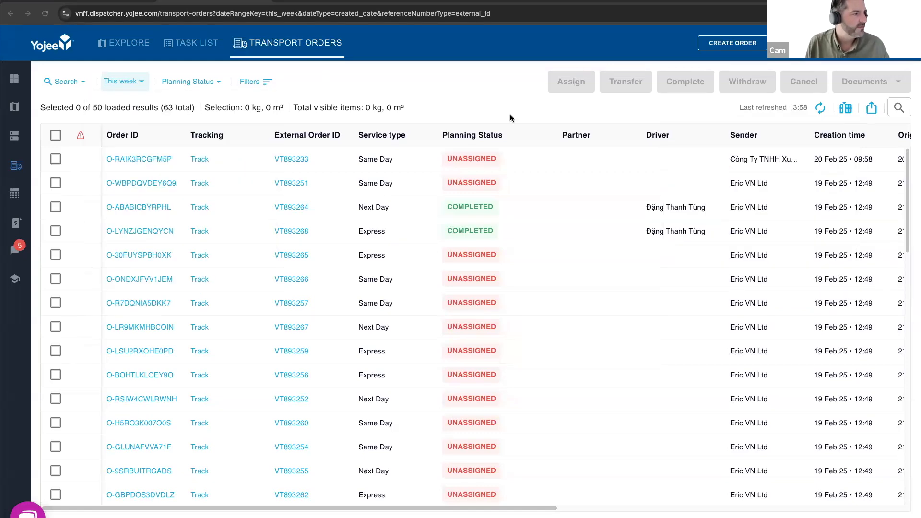
- Switch to the 20250220 Monthly Customer Training presentation in Google Slides and start the slideshow from the Summary slide
click(126, 2)
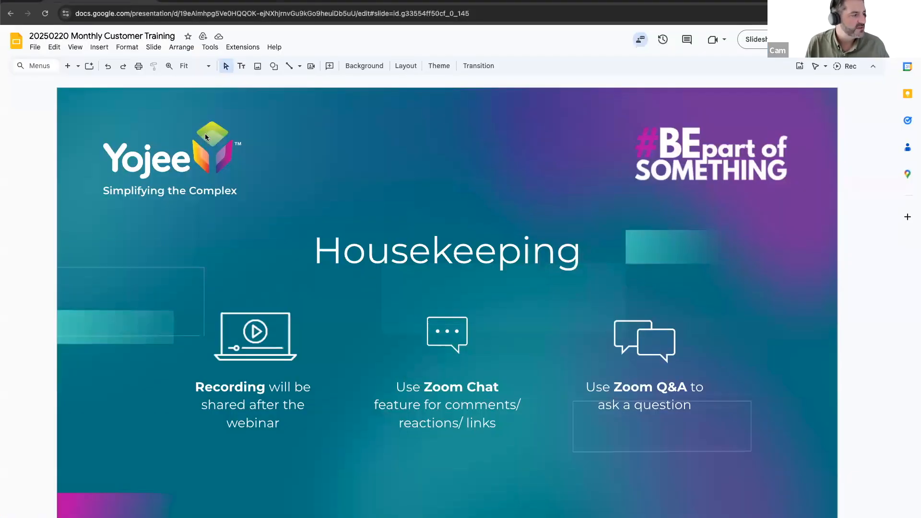
key(Down)
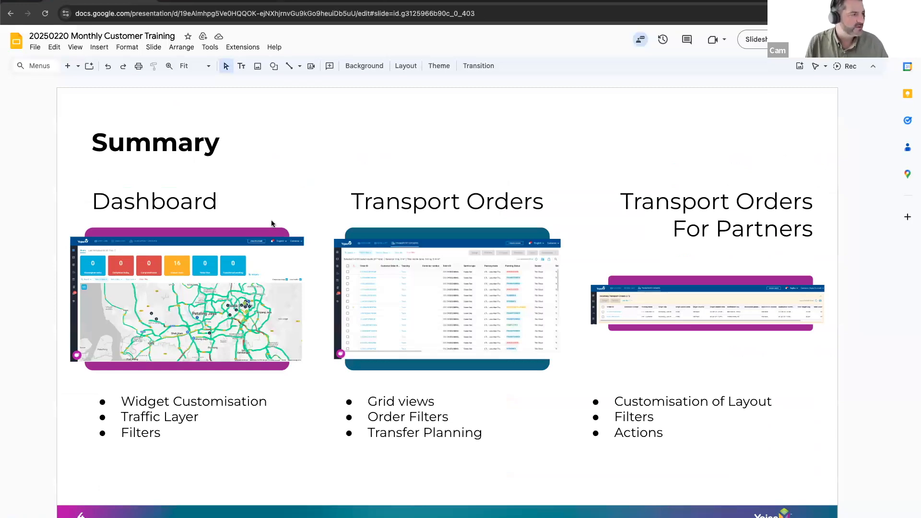
click(765, 40)
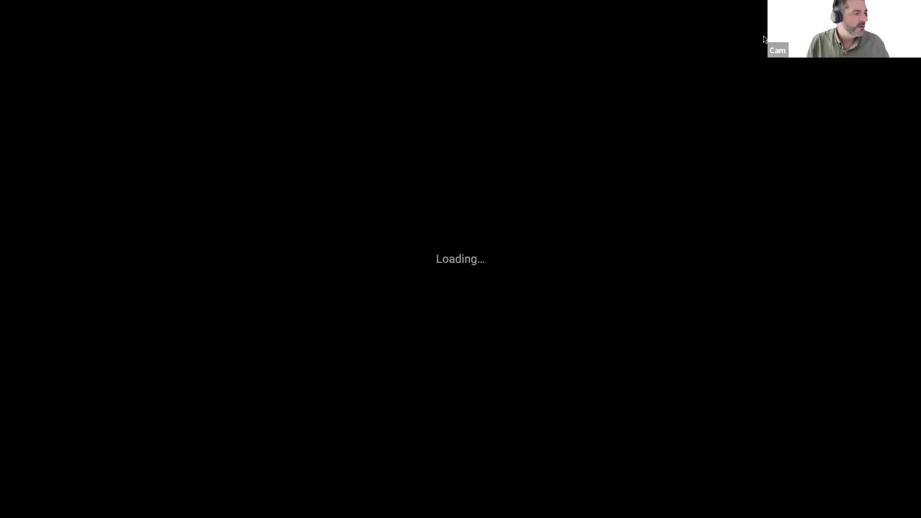